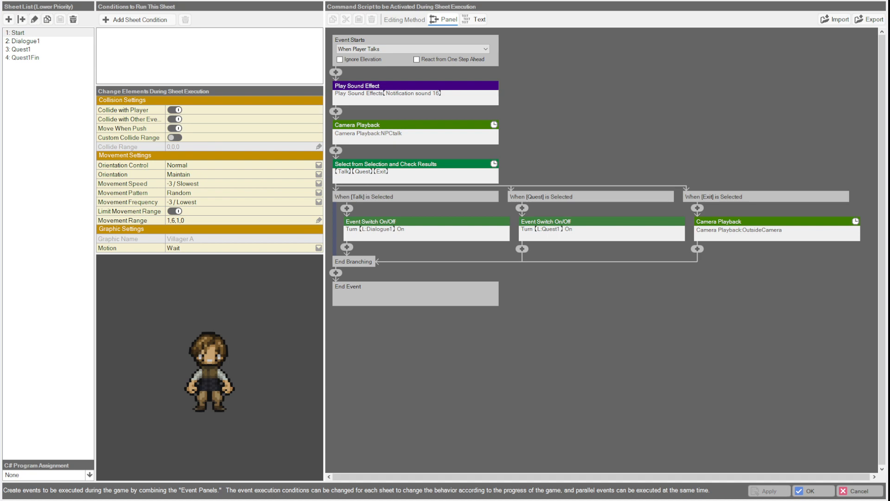
# - Review the villager event's Start and Dialogue1 sheets, comparing their conditions and command scripts
pyautogui.click(25, 41)
pyautogui.click(25, 35)
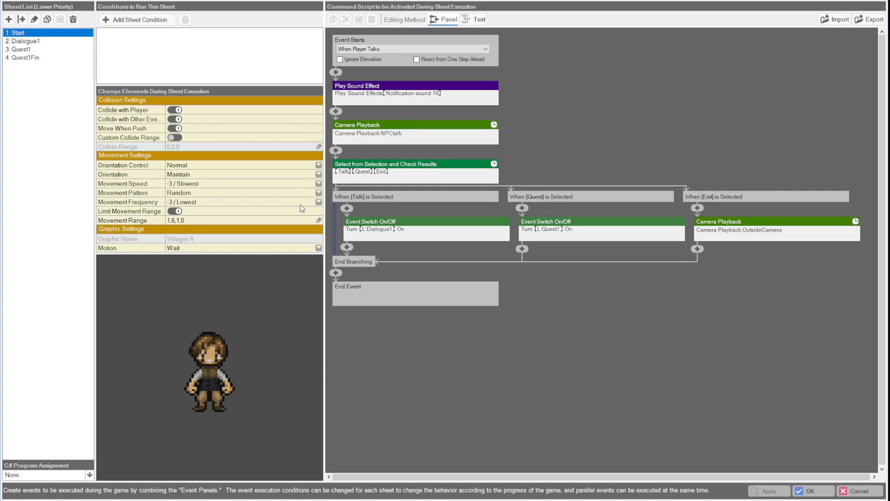
pyautogui.click(29, 41)
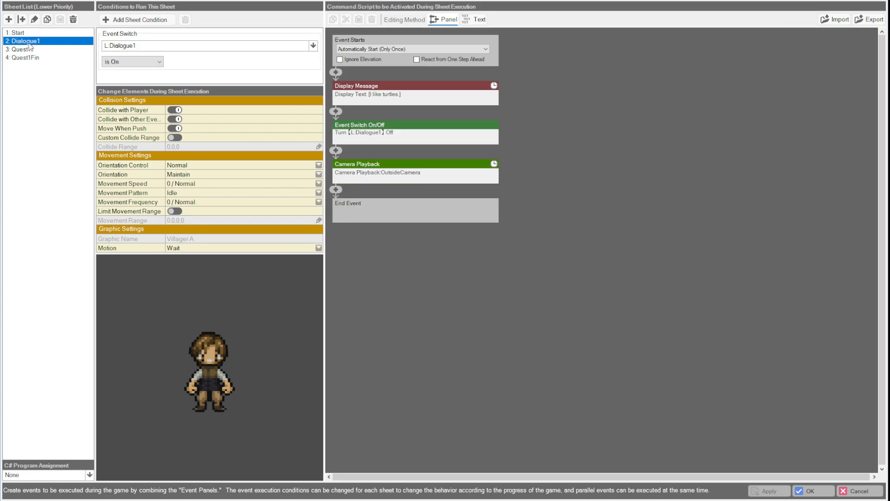
pyautogui.click(20, 32)
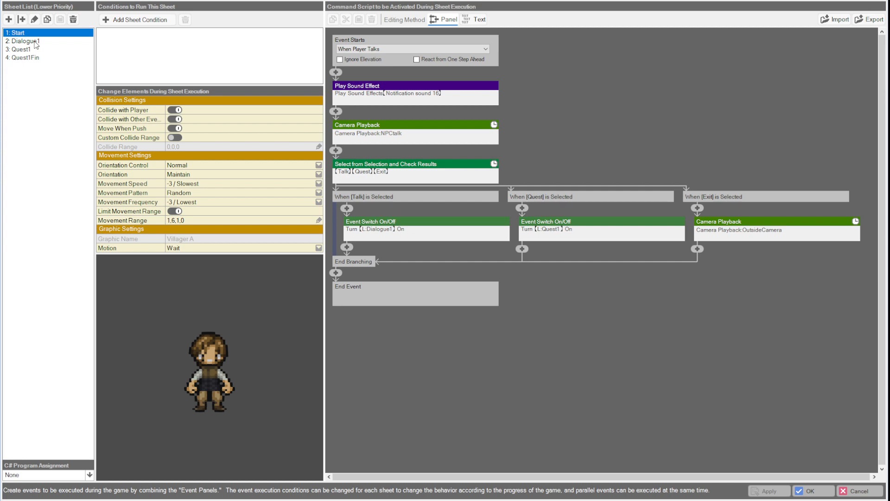
pyautogui.click(30, 49)
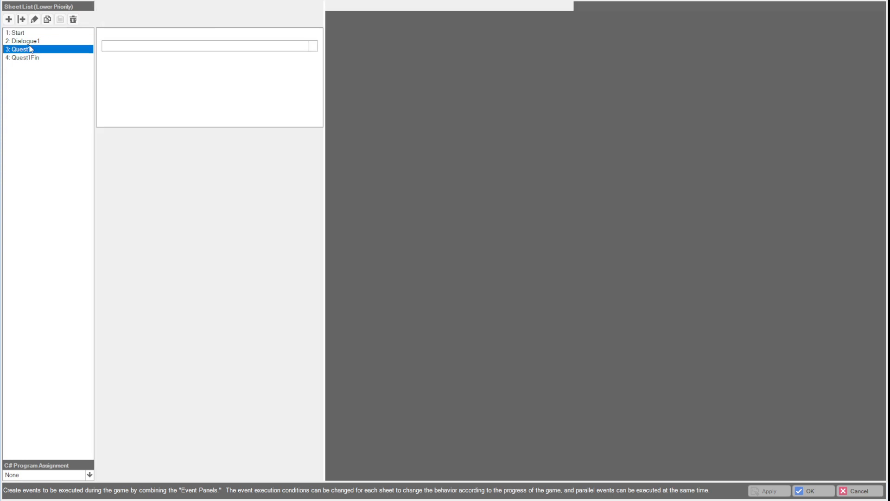
pyautogui.click(24, 40)
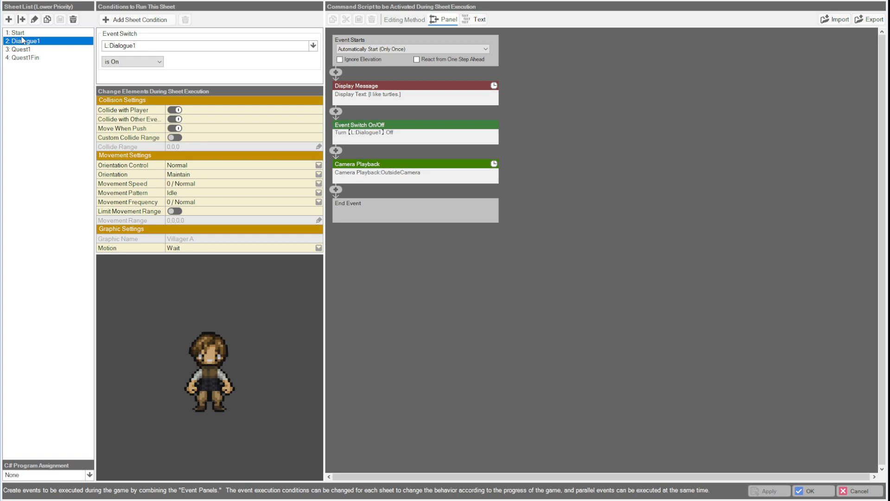
pyautogui.click(22, 33)
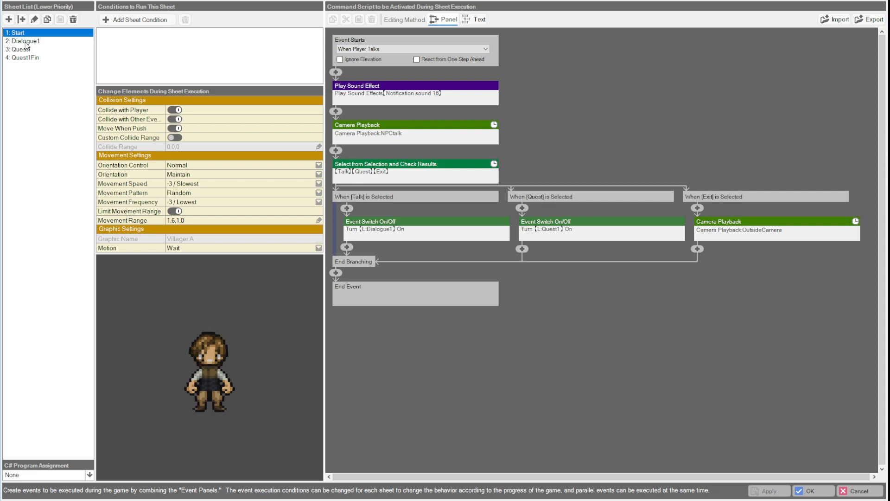
pyautogui.click(43, 41)
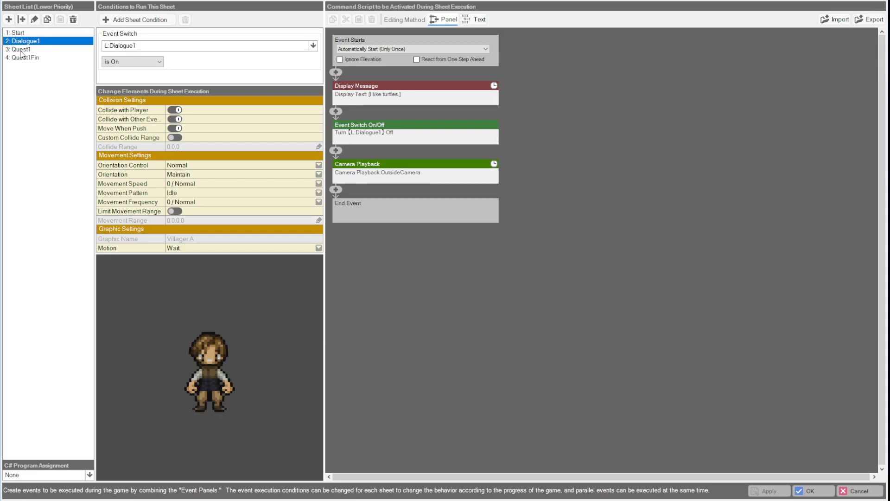
# - Open the Quest1 sheet and inspect the text and window settings of its opening Display Message panel
pyautogui.click(21, 50)
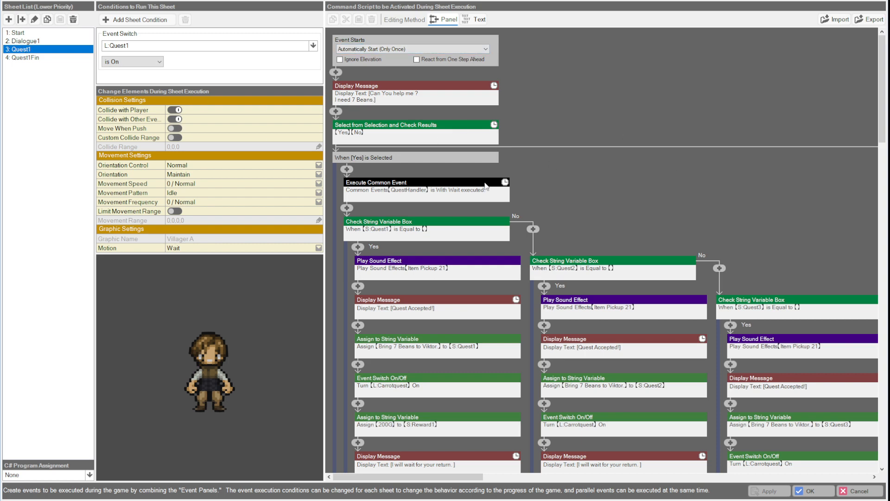
pyautogui.scroll(-1, 773, 216)
pyautogui.scroll(1, 750, 204)
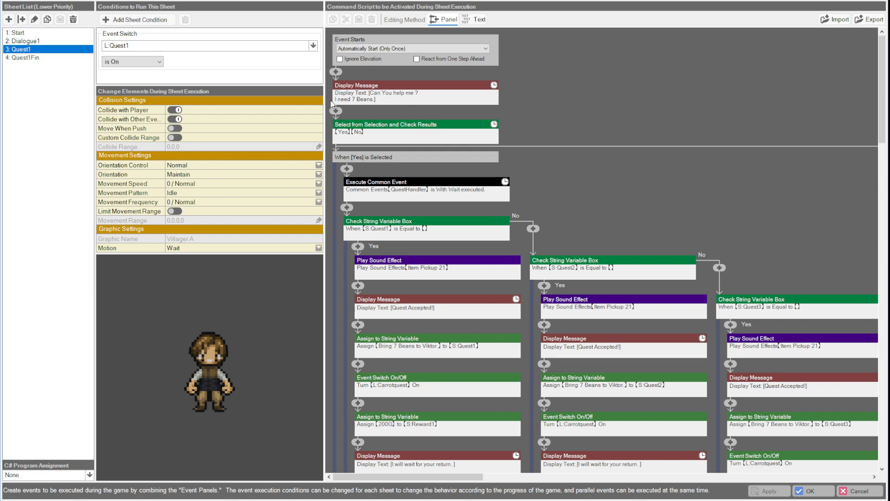
pyautogui.click(379, 91)
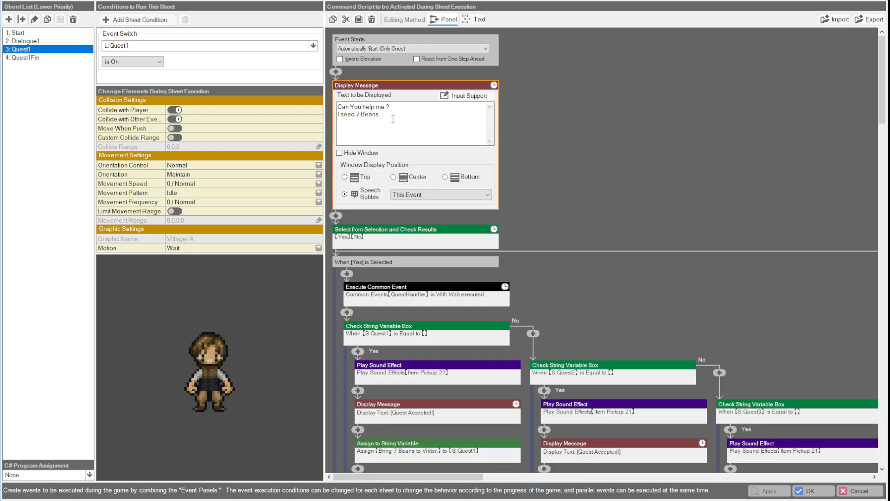
pyautogui.click(654, 115)
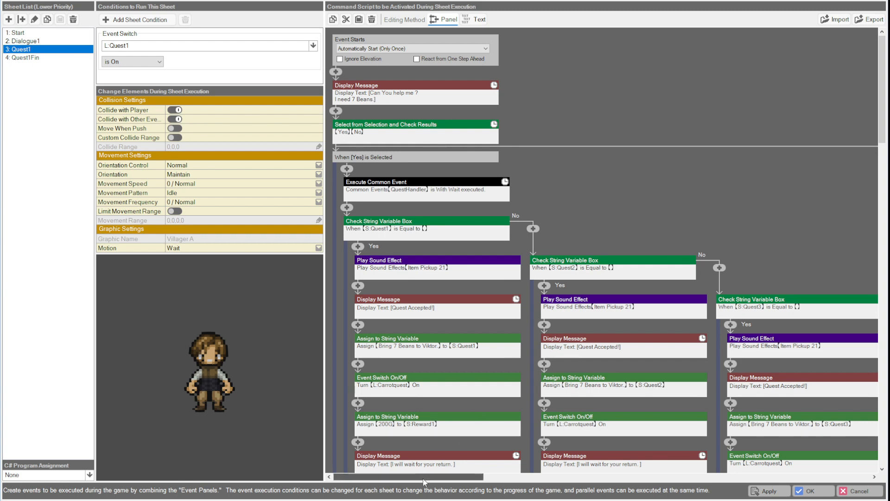
# - Examine the whole Quest1 script, from the Yes and No branches down to the closing camera playback
pyautogui.moveTo(423, 482); pyautogui.dragTo(802, 468)
pyautogui.scroll(-6, 711, 380)
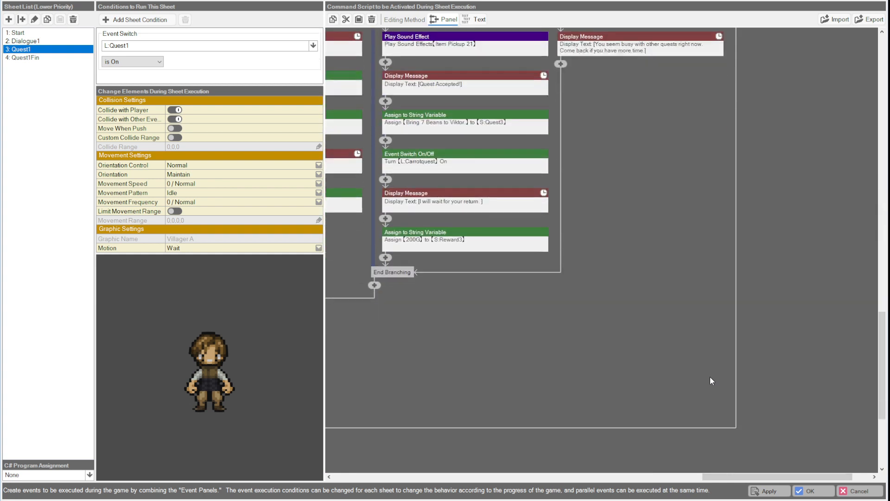
pyautogui.scroll(-1, 710, 380)
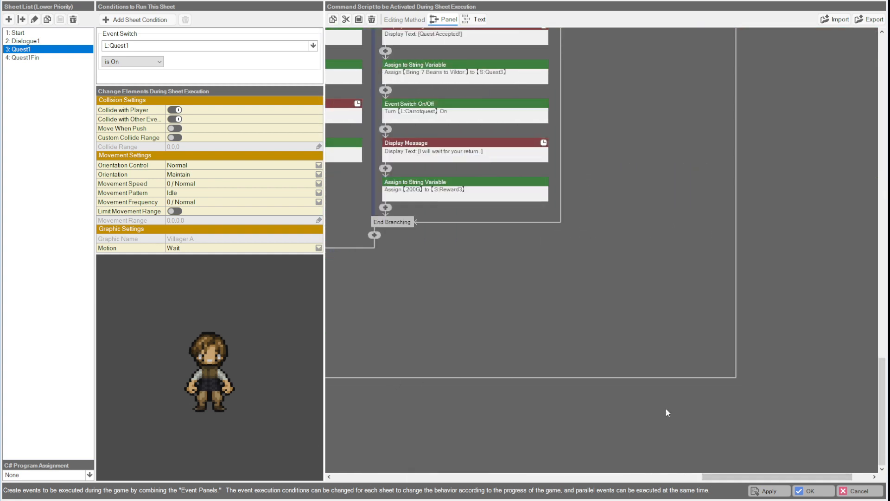
pyautogui.moveTo(733, 478); pyautogui.dragTo(361, 477)
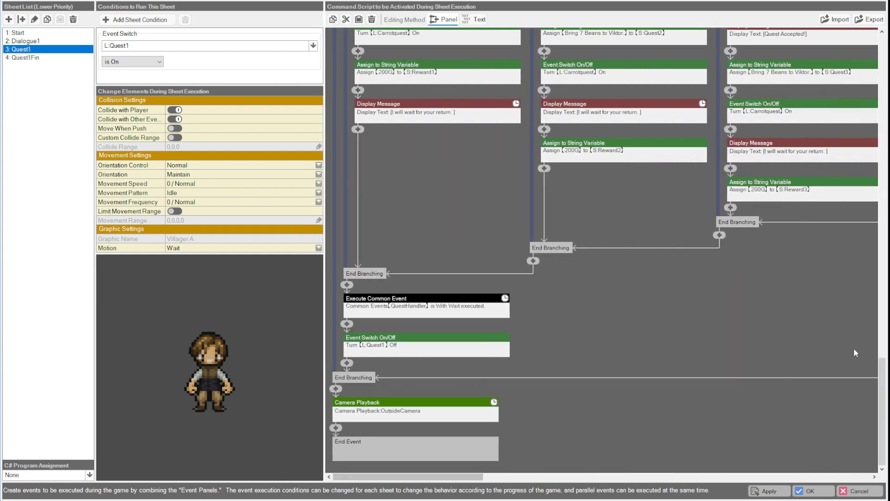
pyautogui.moveTo(884, 380); pyautogui.dragTo(881, 53)
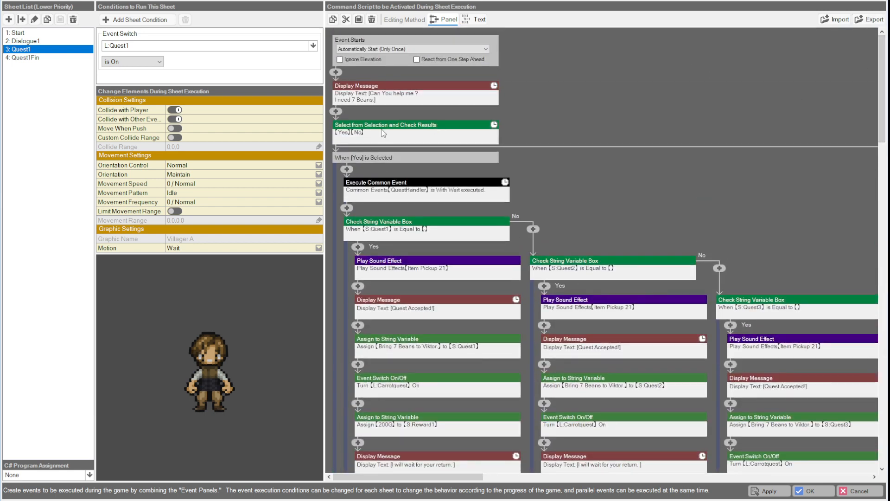
# - Inspect the settings of the first QuestHandler common event call and the Quest1 string variable check below it
pyautogui.click(391, 185)
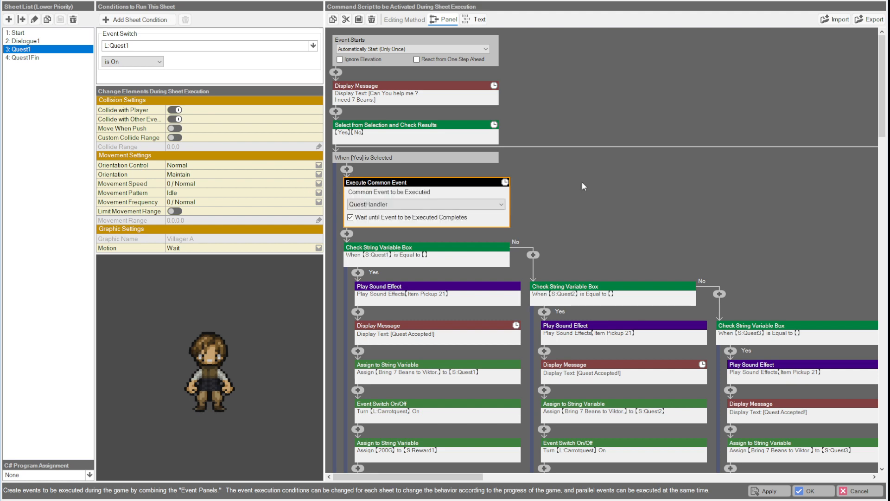
pyautogui.click(635, 181)
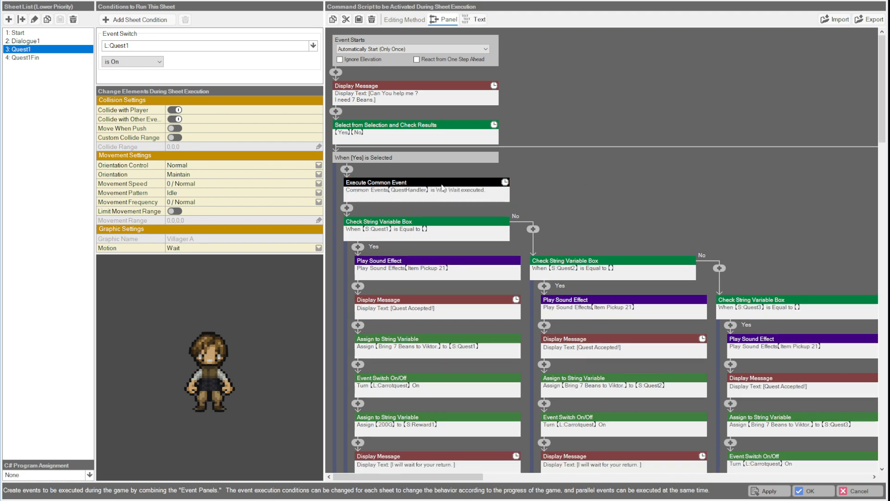
pyautogui.scroll(-3, 620, 184)
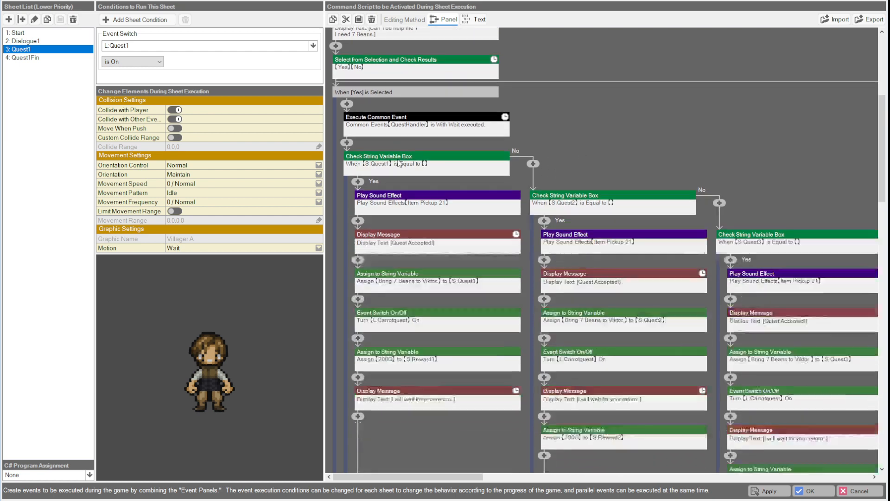
pyautogui.scroll(2, 374, 165)
pyautogui.scroll(-1, 377, 166)
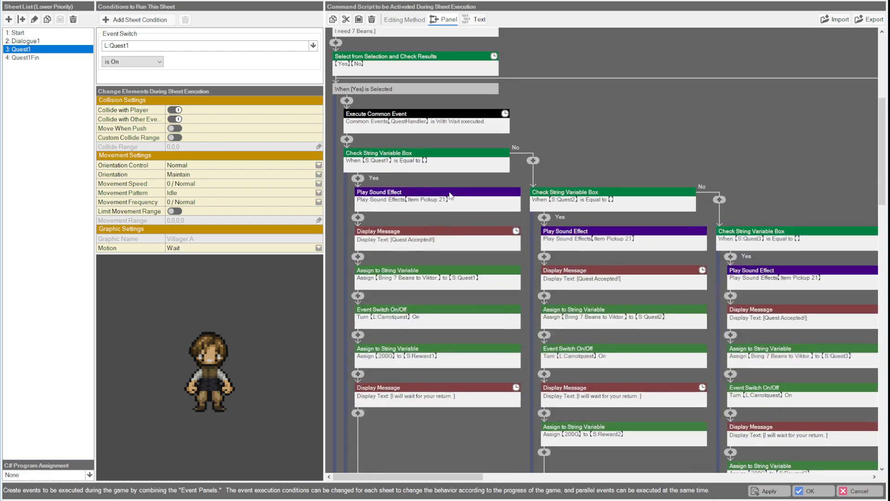
pyautogui.click(379, 160)
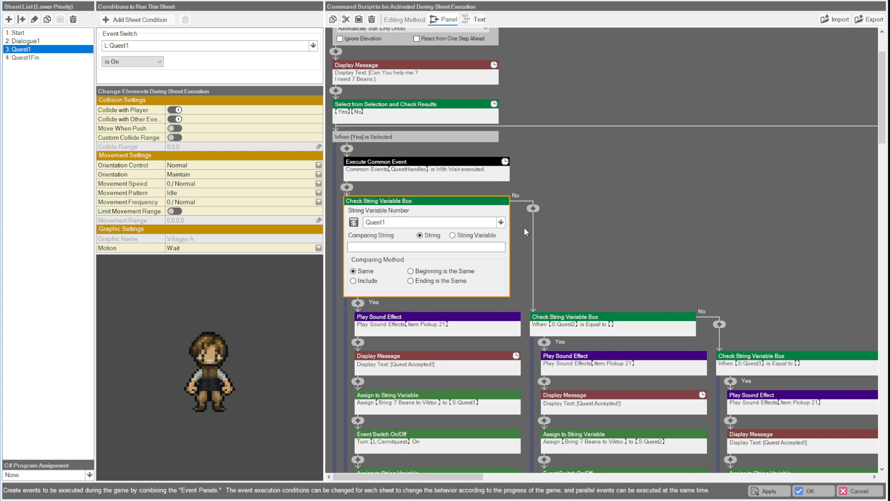
pyautogui.scroll(-1, 559, 239)
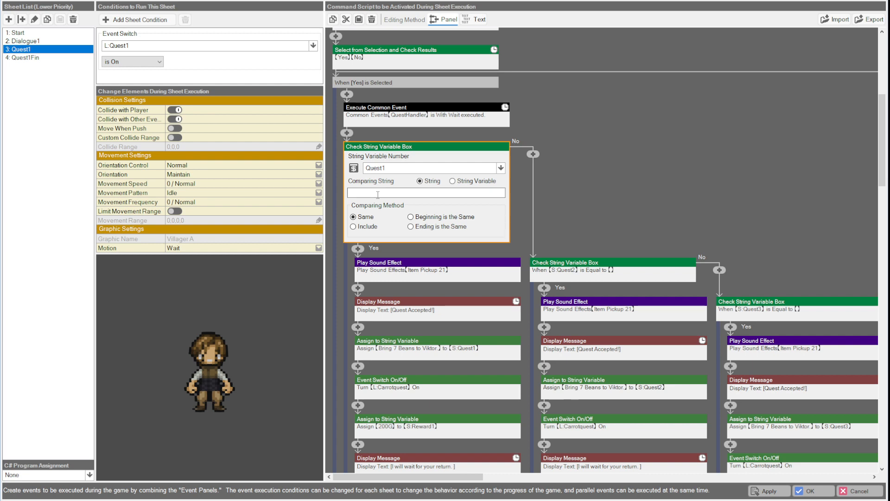
pyautogui.scroll(2, 608, 206)
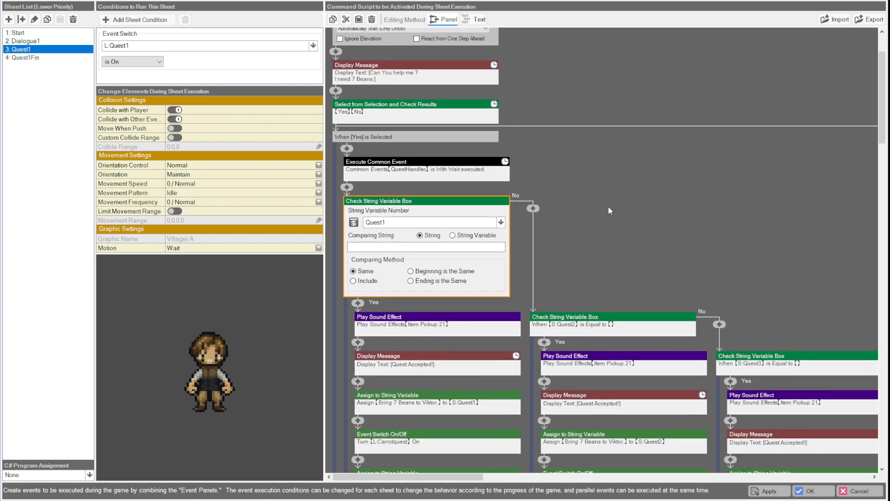
pyautogui.click(608, 206)
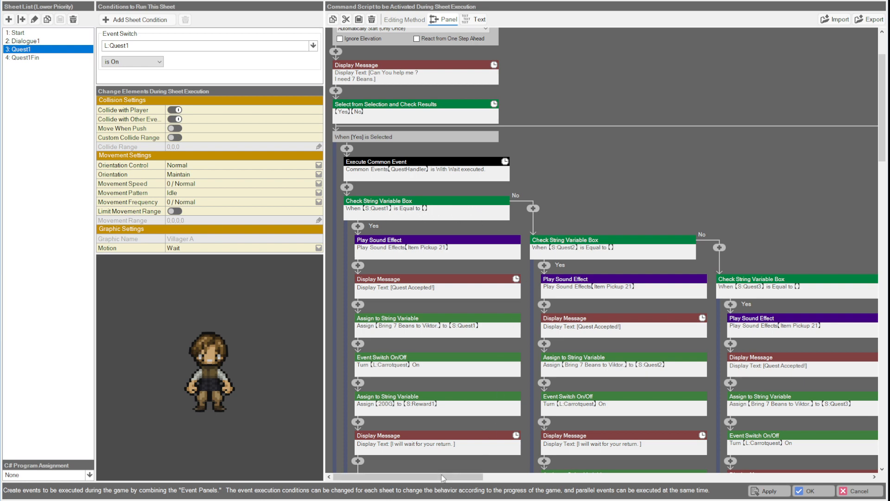
# - Trace the No branches through the Quest2 and Quest3 string checks to the final Display Message panel
pyautogui.moveTo(442, 476)
pyautogui.mouseDown()
pyautogui.moveTo(452, 476)
pyautogui.moveTo(440, 476)
pyautogui.mouseUp()
pyautogui.moveTo(457, 477); pyautogui.dragTo(605, 477)
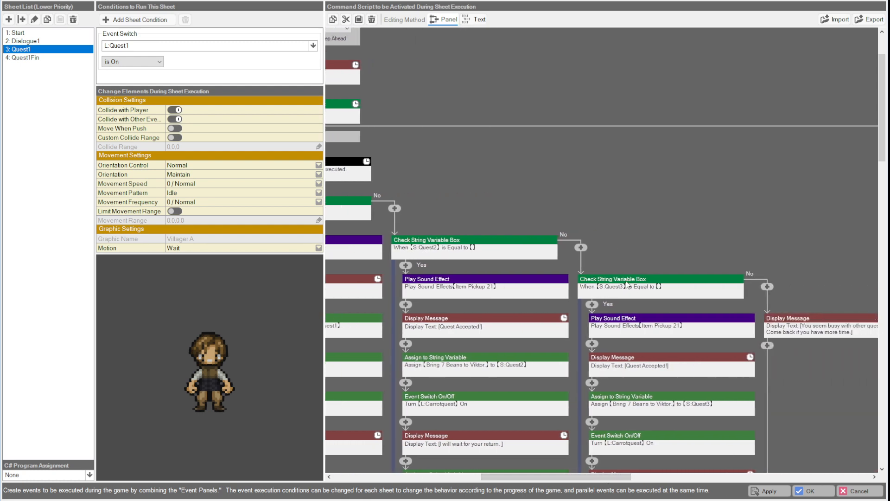
pyautogui.moveTo(602, 478); pyautogui.dragTo(455, 477)
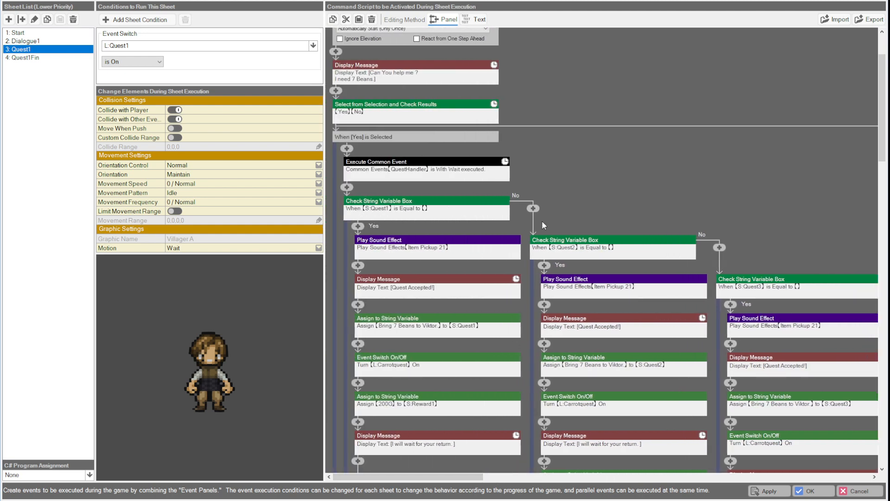
pyautogui.moveTo(465, 482); pyautogui.dragTo(744, 481)
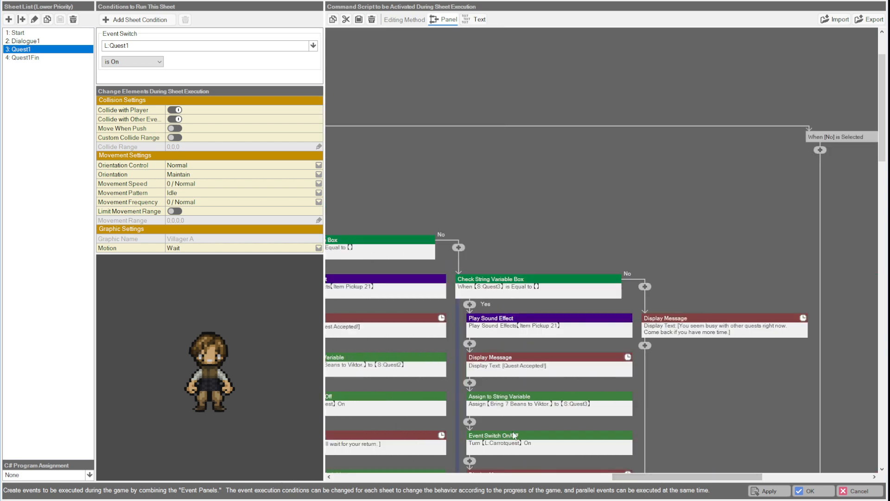
pyautogui.moveTo(631, 481); pyautogui.dragTo(370, 482)
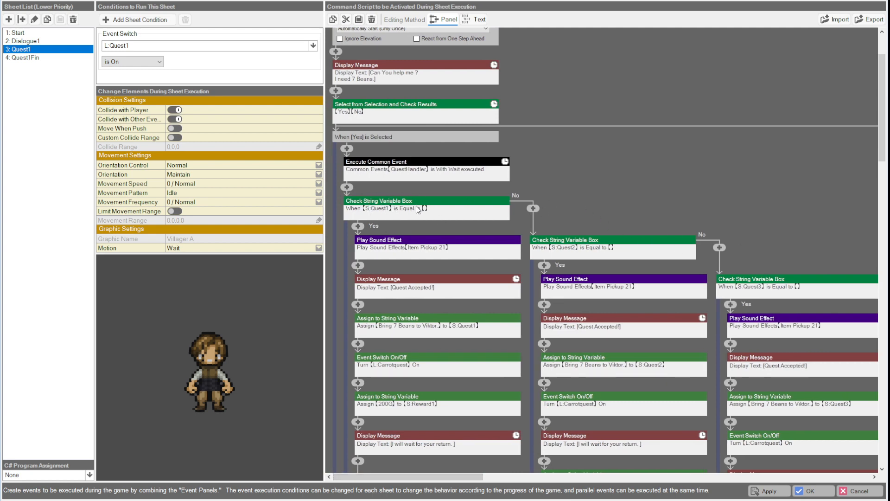
# - Recheck the Quest1 string comparison settings and inspect the Play Sound Effect panel in its Yes branch
pyautogui.click(380, 202)
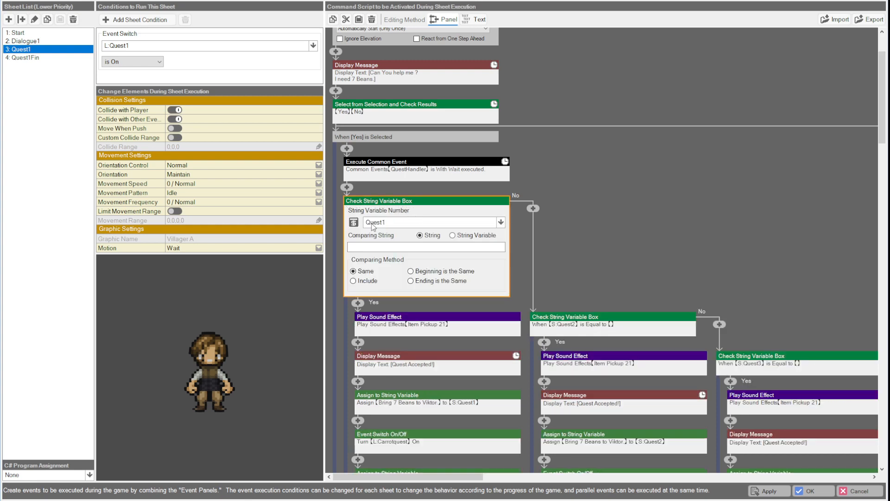
pyautogui.click(588, 196)
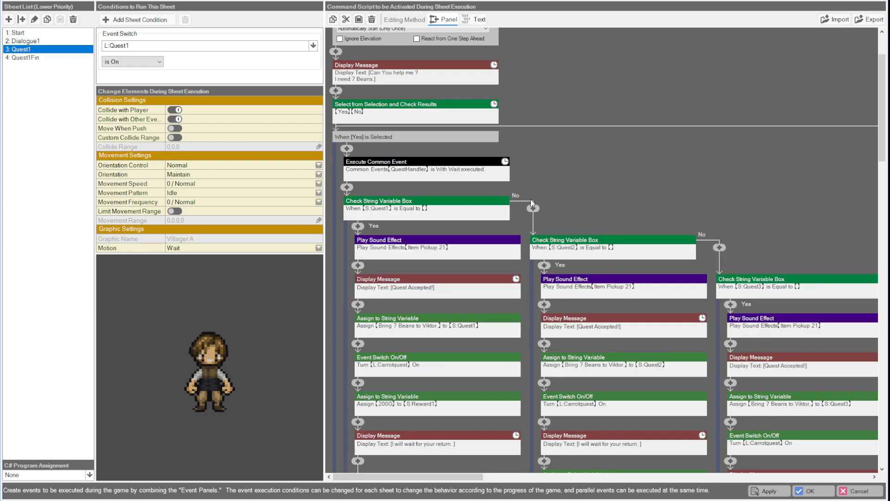
pyautogui.click(402, 241)
pyautogui.scroll(-1, 402, 244)
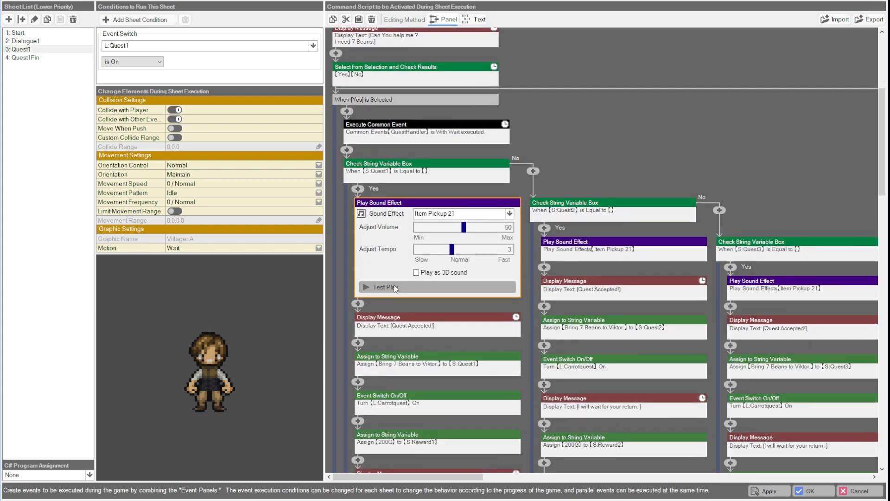
pyautogui.click(488, 266)
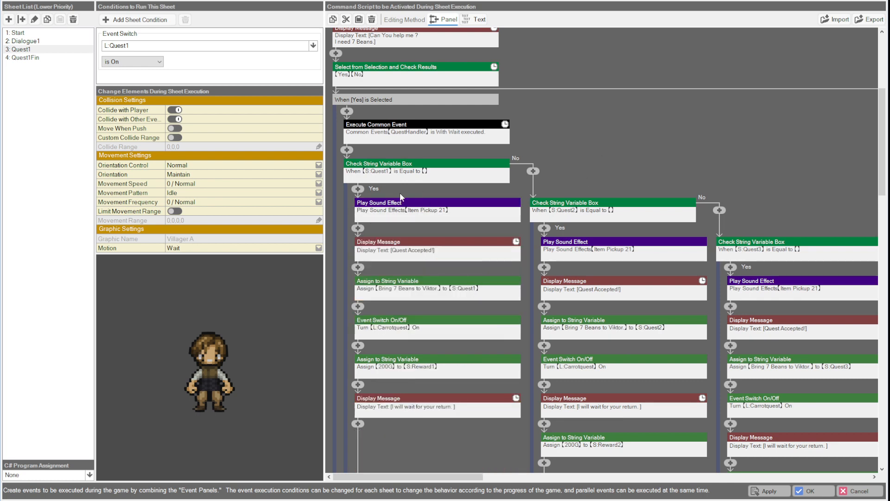
# - Inspect the "Quest Accepted!" message settings and the quest text assigned to the Quest1 string variable in the same branch
pyautogui.click(398, 246)
pyautogui.scroll(-1, 399, 246)
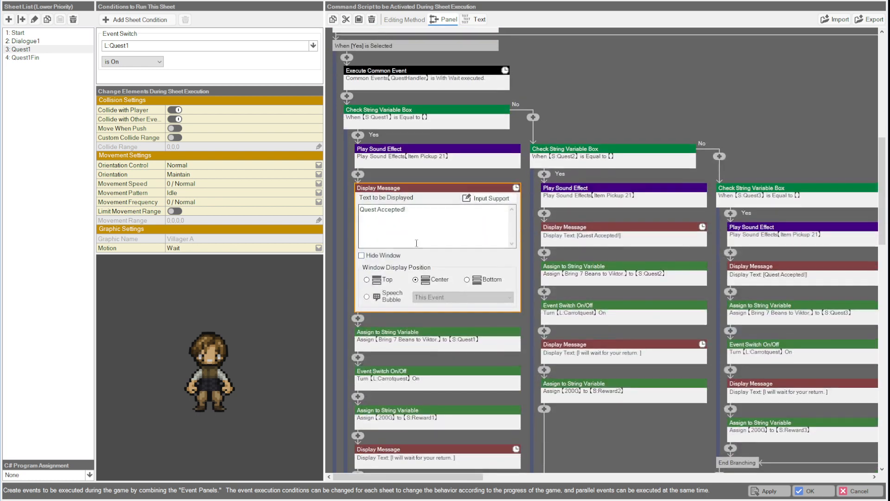
pyautogui.scroll(-1, 358, 323)
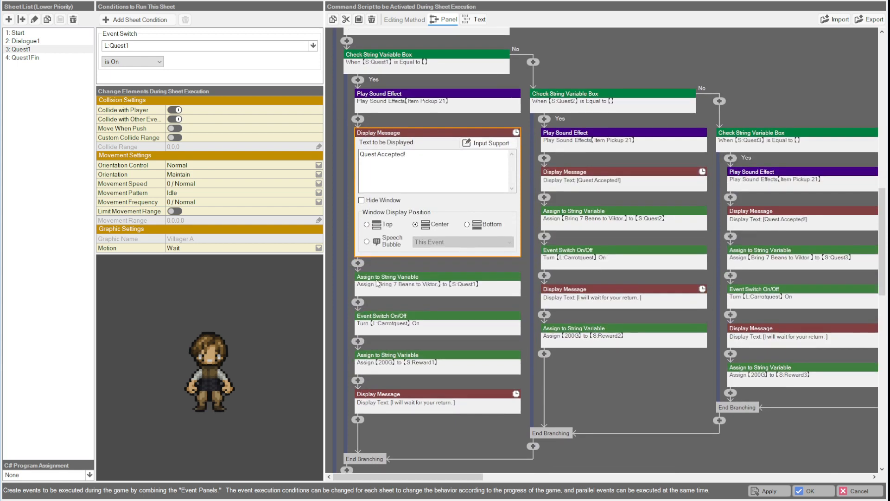
pyautogui.click(377, 280)
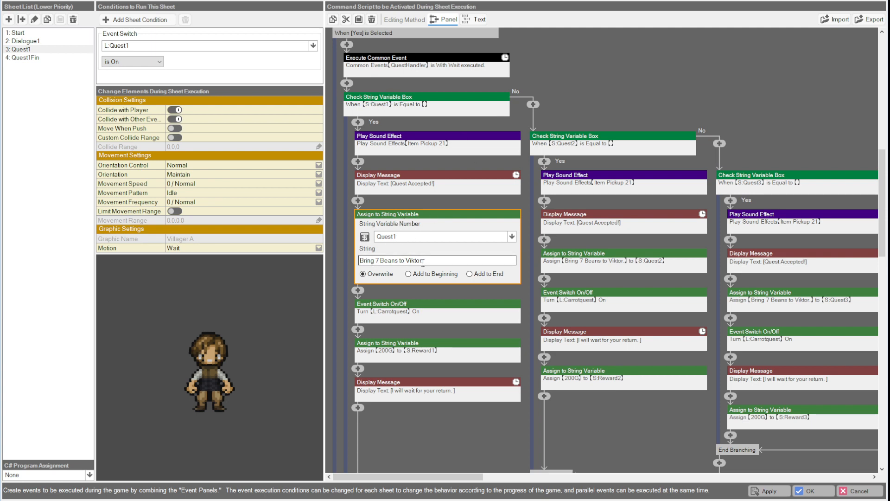
pyautogui.moveTo(425, 261); pyautogui.dragTo(357, 261)
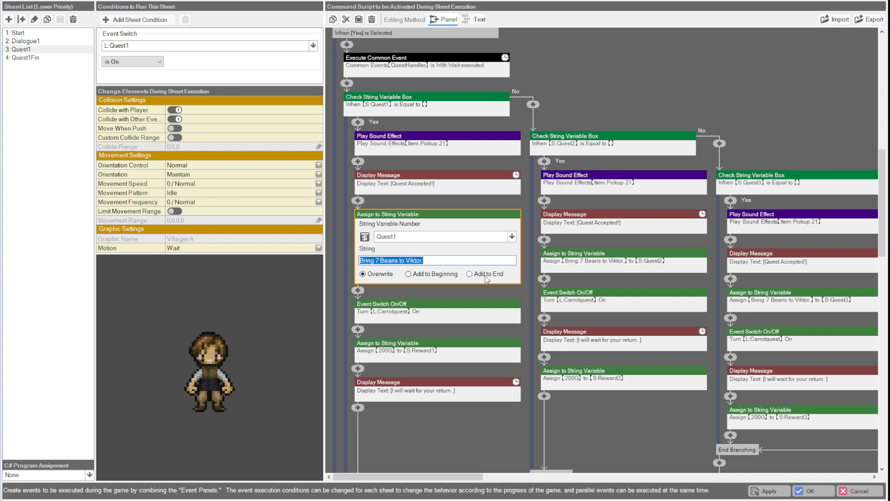
# - Recheck the quest text assigned to the Quest1 string variable in the first Yes branch
pyautogui.click(444, 207)
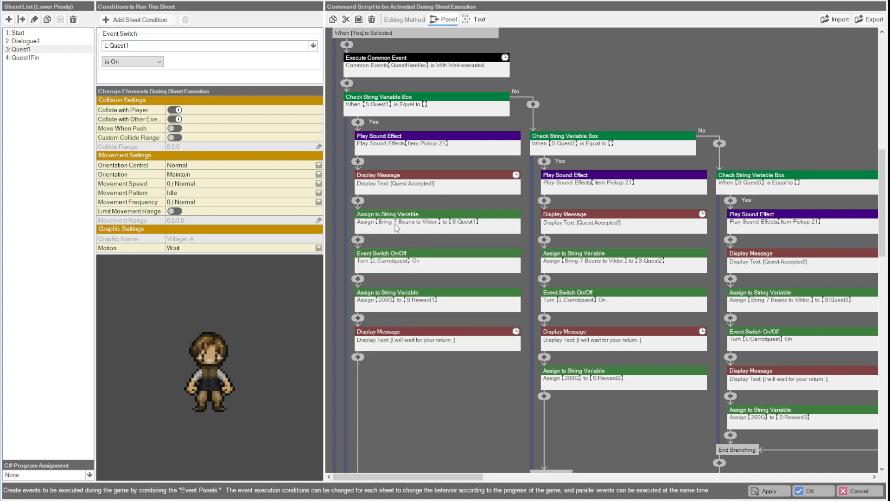
pyautogui.click(396, 225)
pyautogui.moveTo(425, 259); pyautogui.dragTo(340, 265)
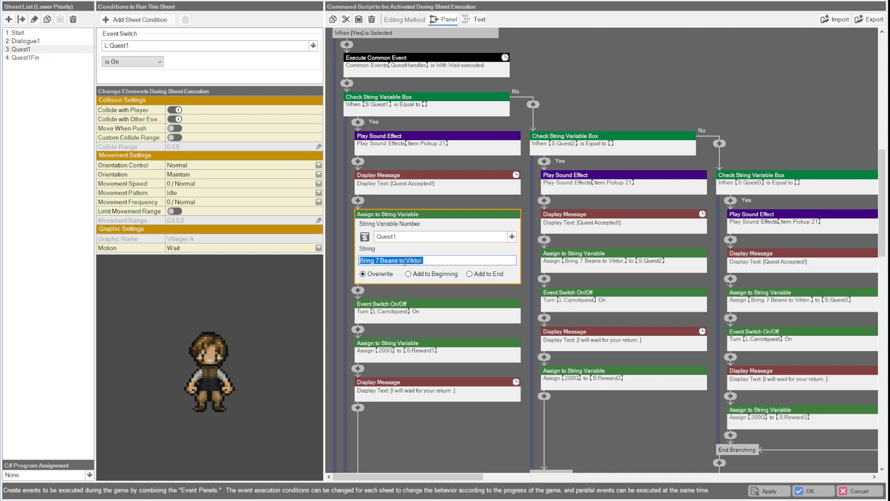
pyautogui.click(422, 214)
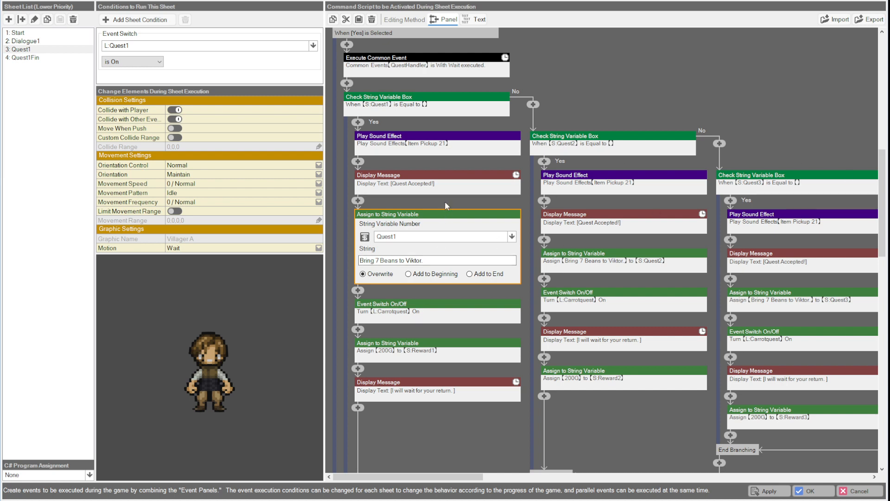
pyautogui.click(531, 217)
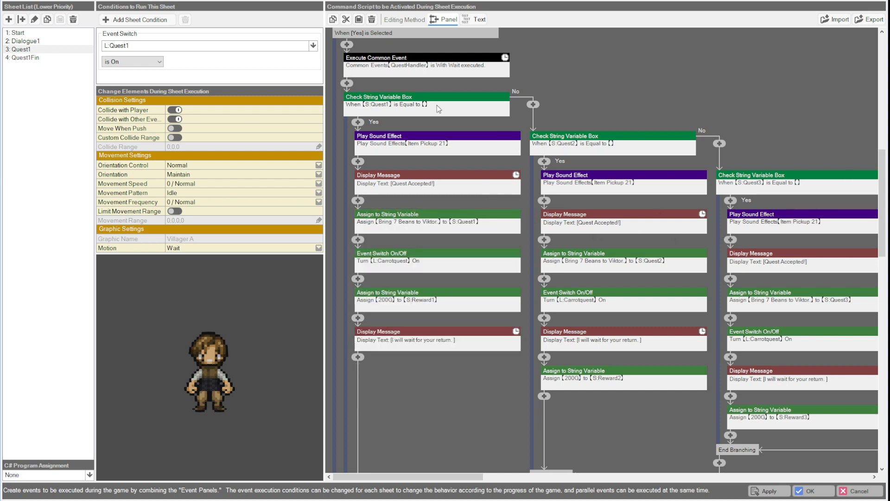
# - Inspect the Carrotquest event switch panel and compare it with the Quest1 string assignment above it
pyautogui.click(411, 263)
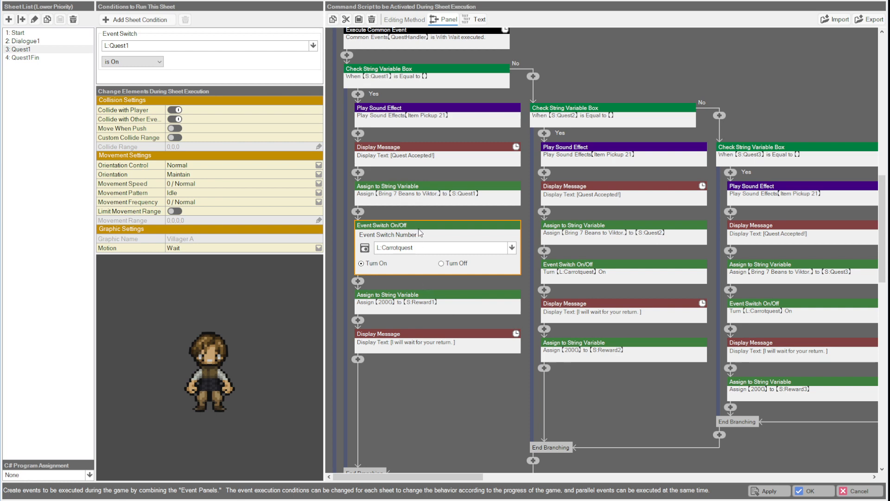
pyautogui.click(409, 210)
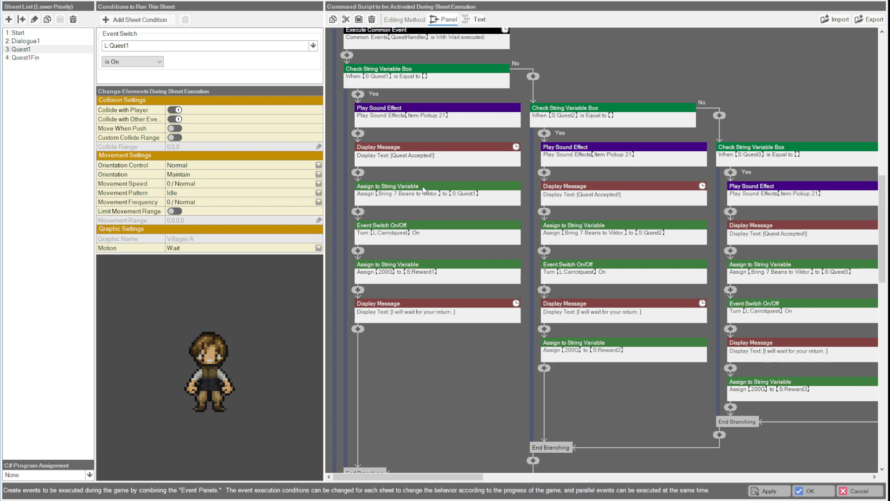
pyautogui.click(425, 190)
pyautogui.click(427, 209)
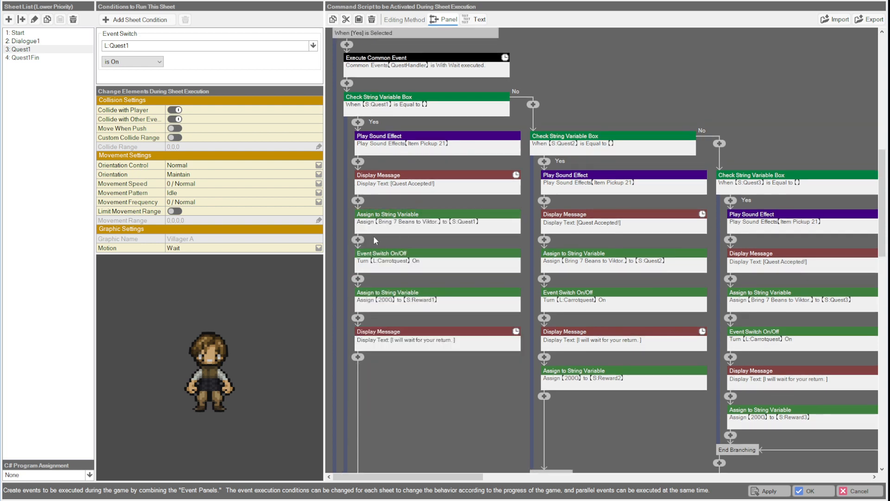
pyautogui.click(398, 221)
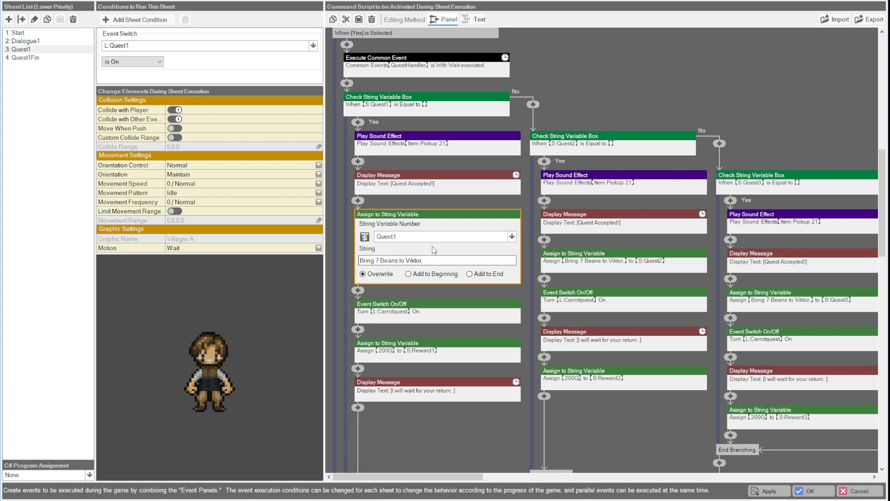
# - Review the on/off setting of the Carrotquest event switch in the Quest1 Yes branch
pyautogui.click(389, 310)
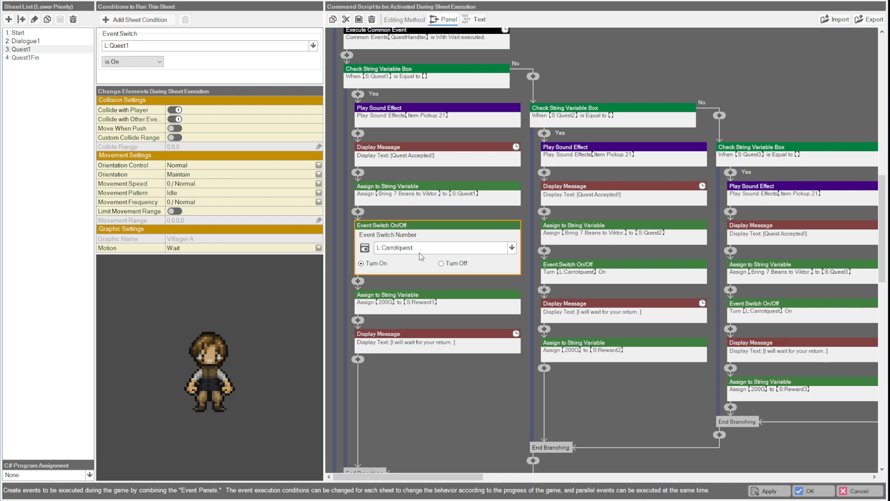
pyautogui.click(389, 221)
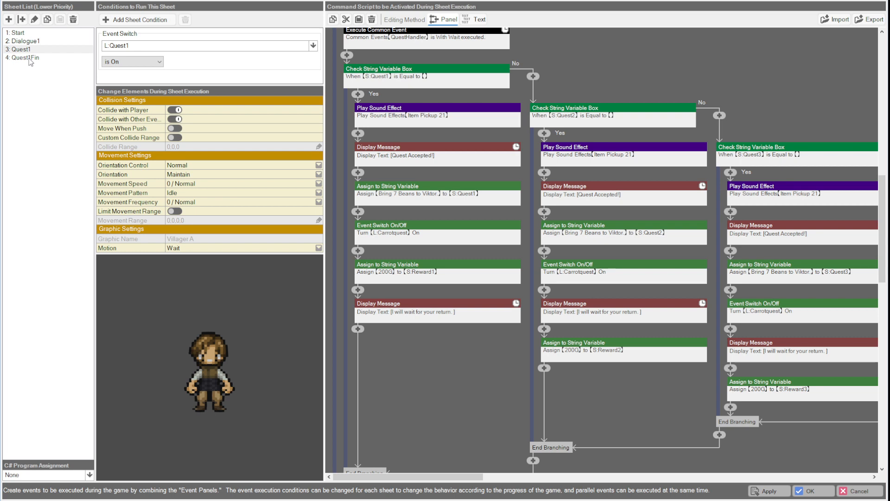
pyautogui.scroll(-1, 429, 286)
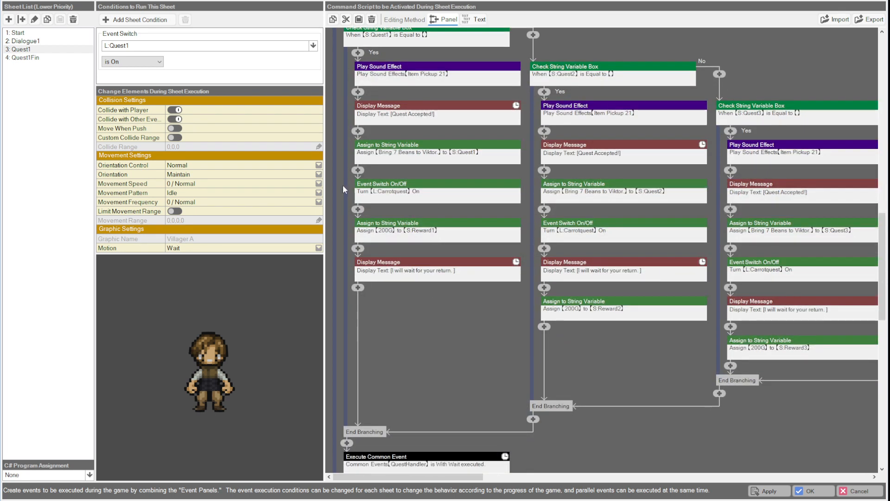
pyautogui.click(400, 187)
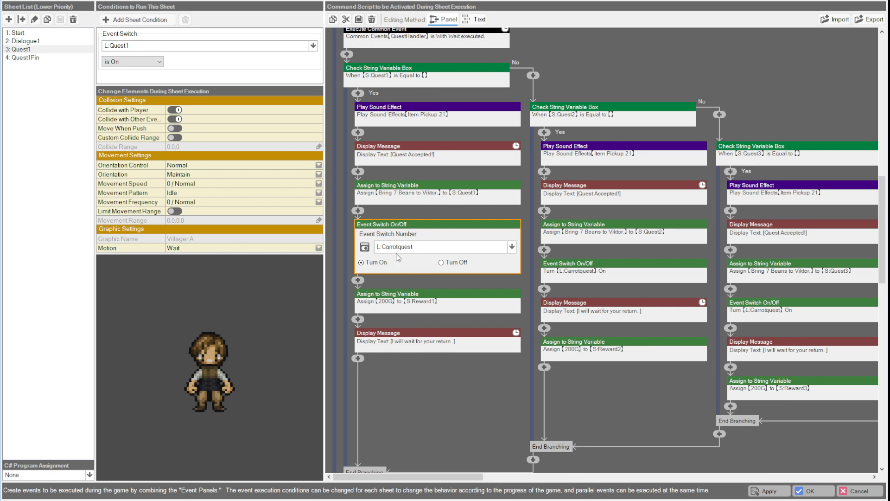
# - Inspect the variable and string in the Reward1 assignment below the Carrotquest switch
pyautogui.click(408, 299)
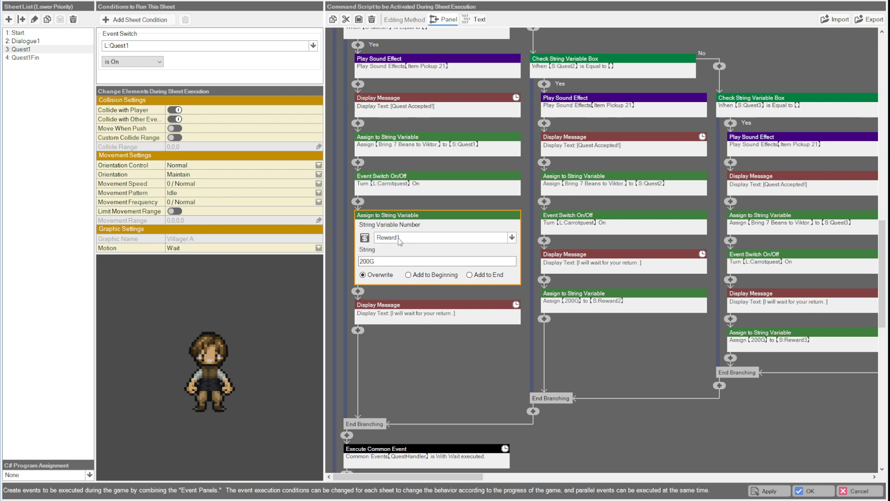
pyautogui.click(392, 262)
pyautogui.doubleClick(393, 262)
pyautogui.scroll(2, 394, 209)
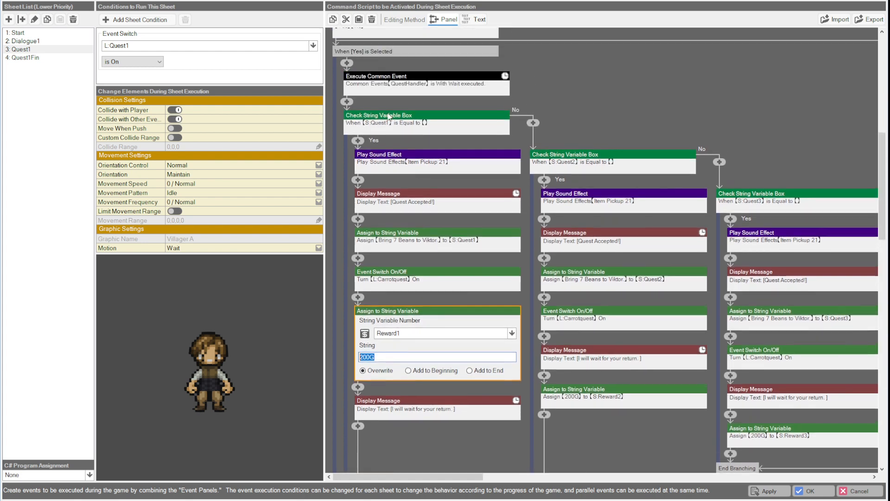
# - Compare the Quest1 text assignment with the Reward1 string assignment in the same branch
pyautogui.click(405, 238)
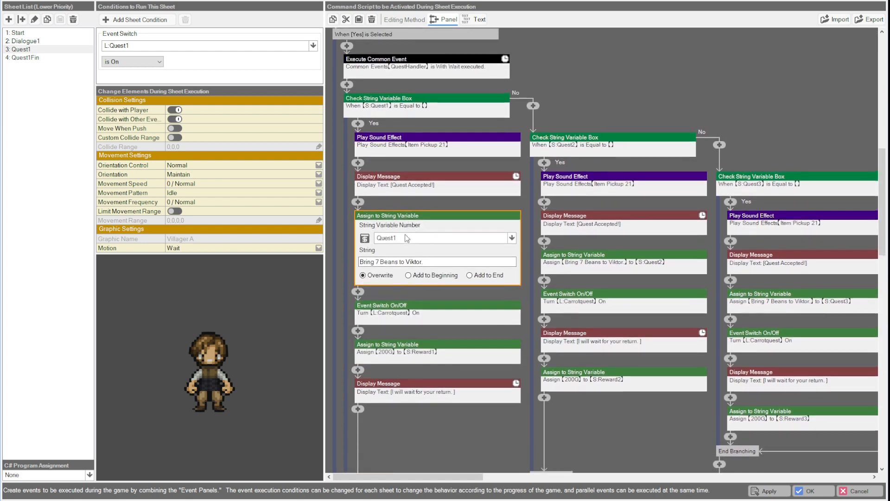
pyautogui.click(398, 347)
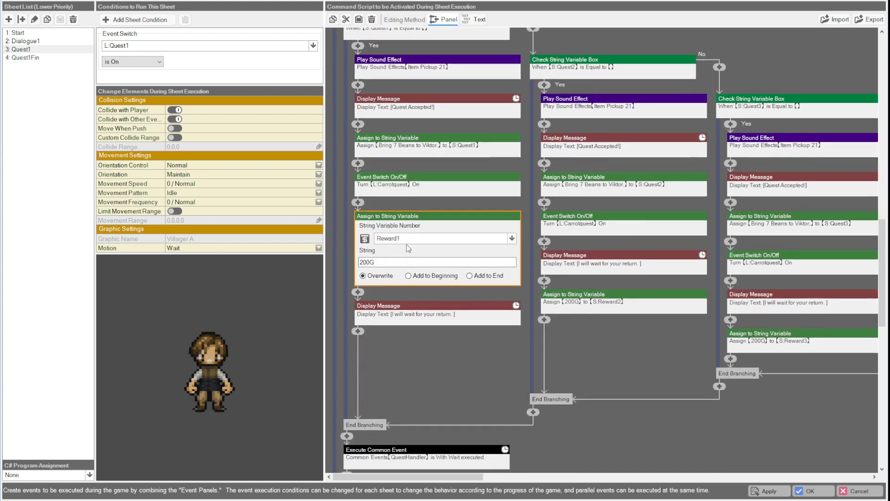
pyautogui.doubleClick(386, 261)
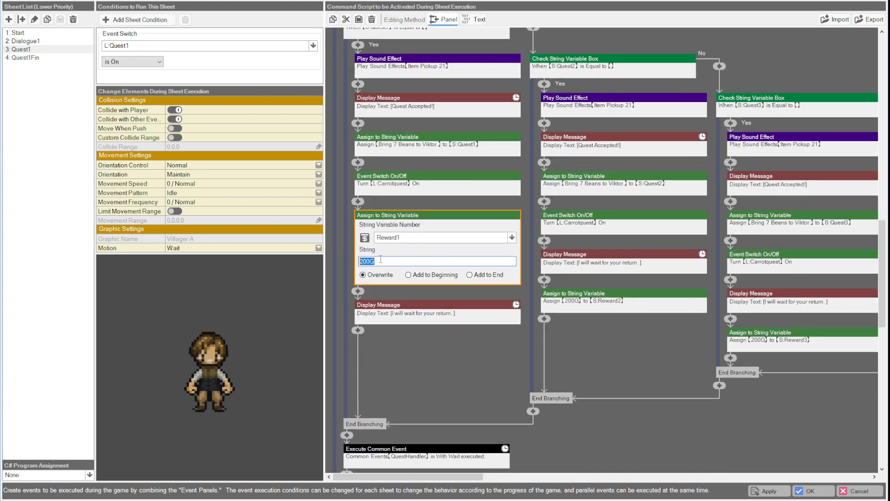
pyautogui.click(415, 209)
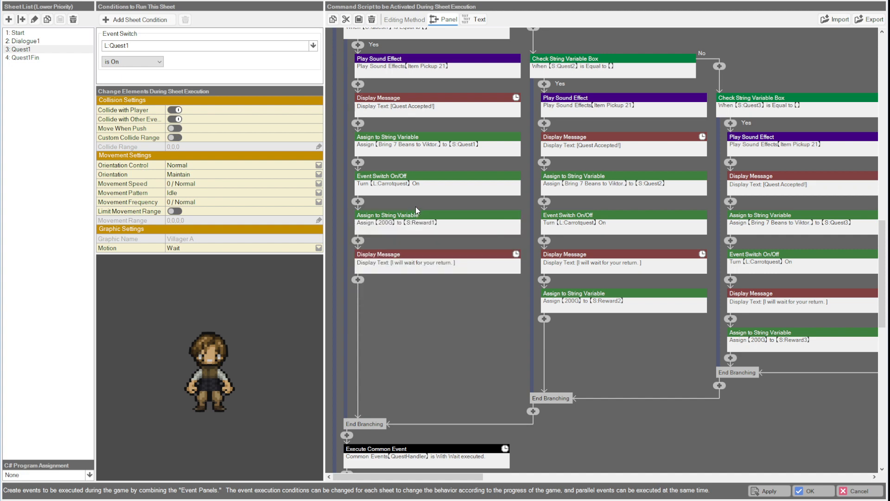
pyautogui.click(433, 216)
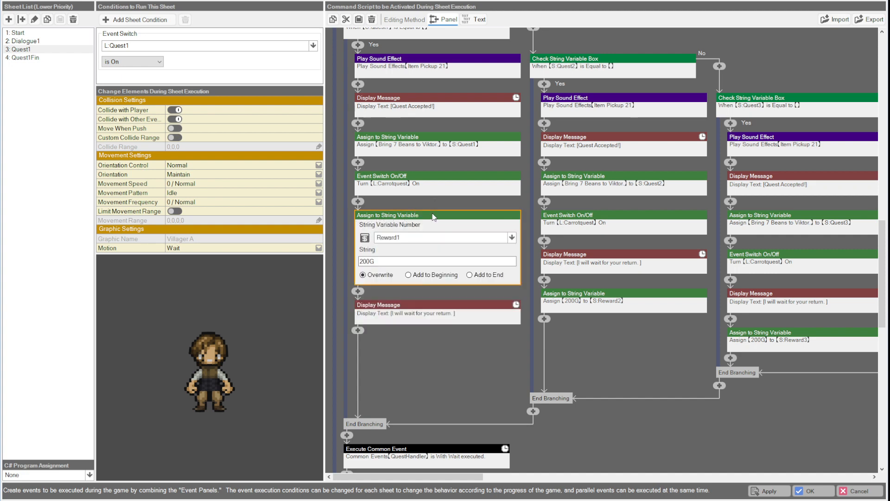
pyautogui.click(436, 204)
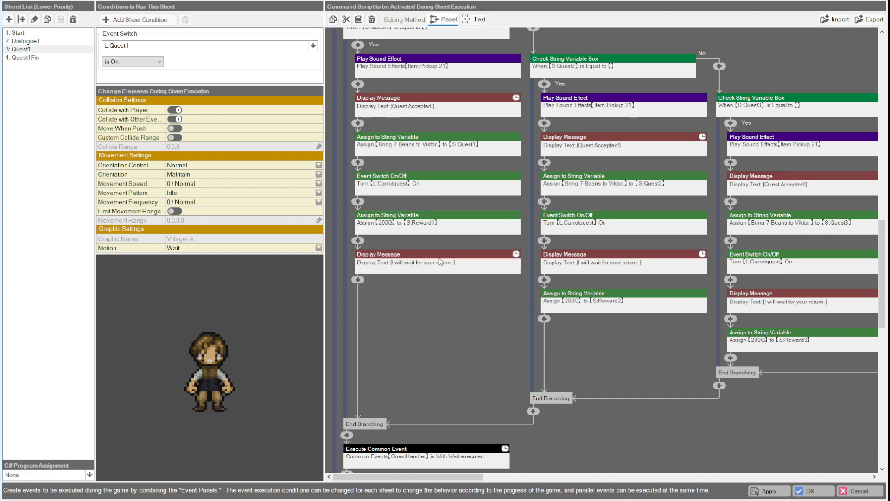
# - Inspect the text and speech bubble settings of the closing Display Message in the Quest1 Yes branch
pyautogui.click(440, 264)
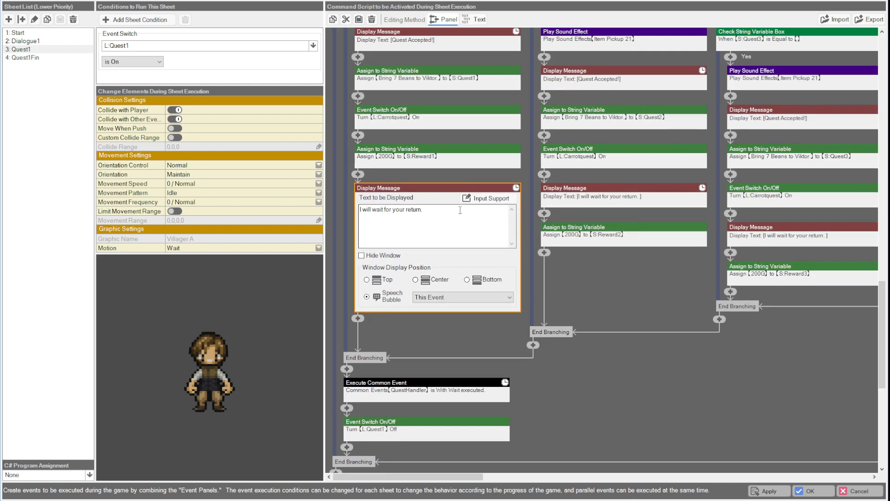
pyautogui.click(447, 175)
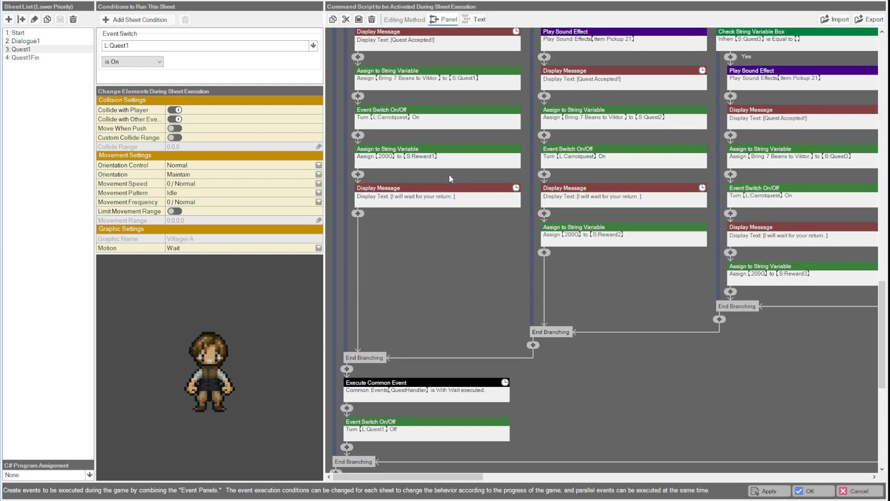
pyautogui.scroll(2, 450, 176)
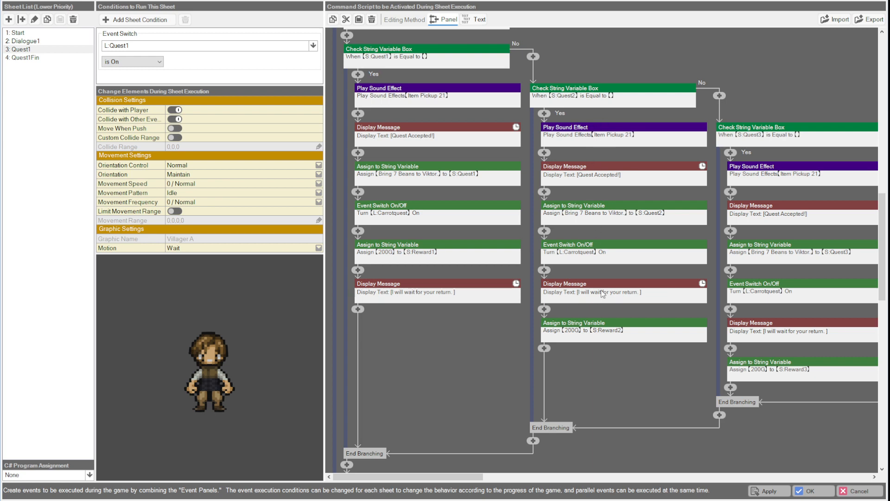
# - Inspect the QuestHandler common event call after the string check branches, including its wait option
pyautogui.scroll(-5, 499, 360)
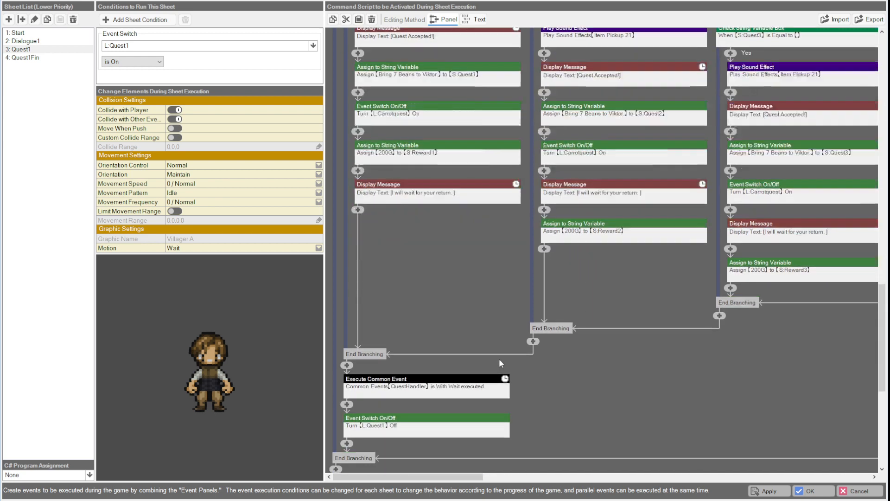
pyautogui.click(501, 357)
pyautogui.scroll(-3, 464, 325)
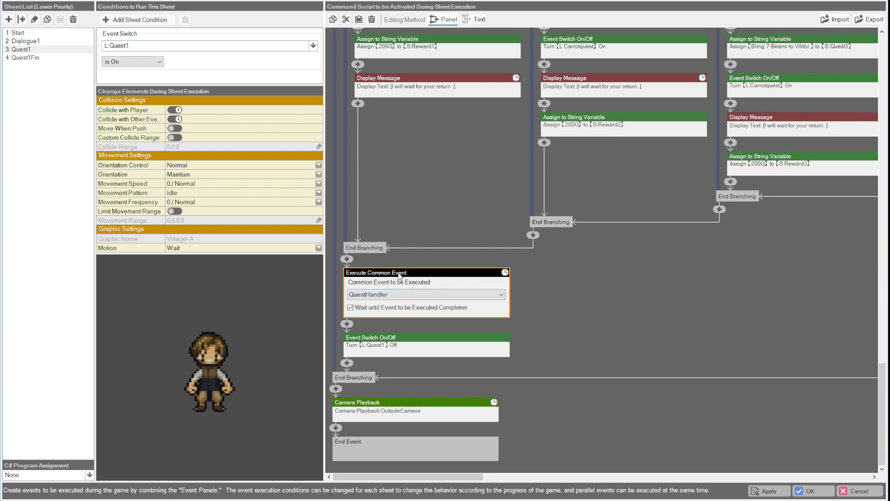
pyautogui.click(423, 261)
pyautogui.click(407, 296)
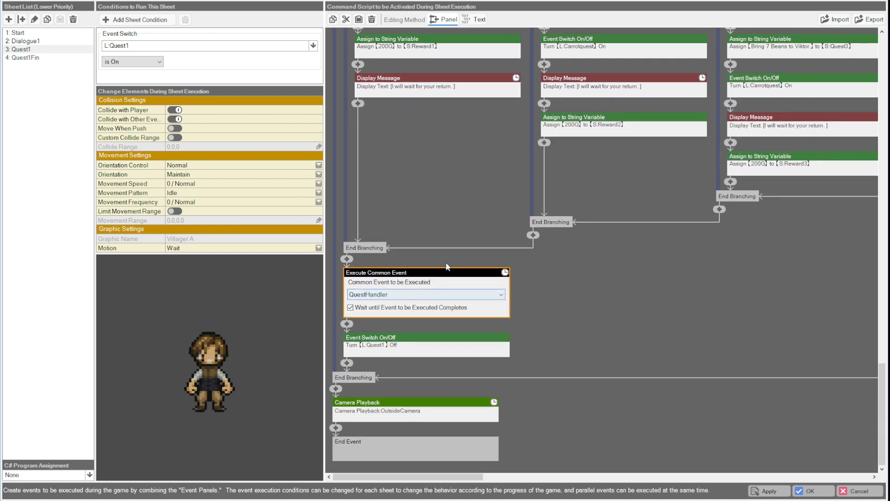
pyautogui.click(468, 255)
pyautogui.click(431, 298)
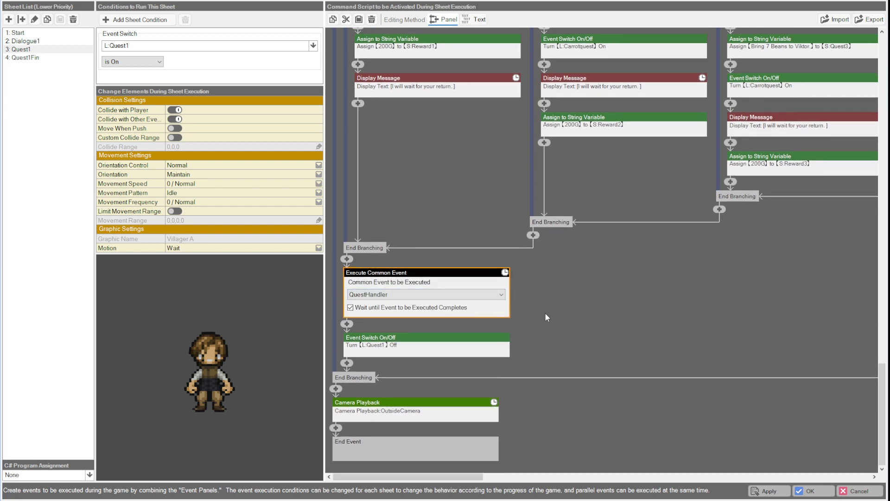
# - Review the Quest1, Quest2 and Quest3 string checks and their Yes branches down to the second common event call
pyautogui.scroll(3, 544, 313)
pyautogui.scroll(4, 550, 351)
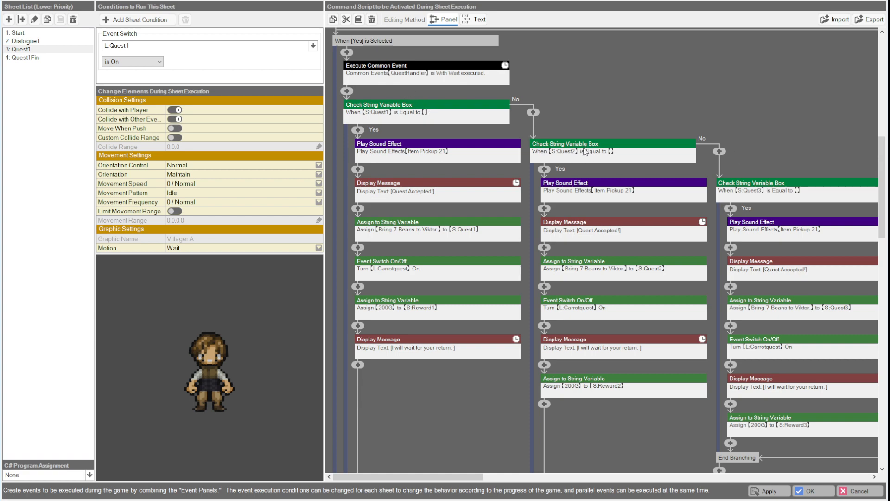
pyautogui.scroll(-5, 502, 360)
pyautogui.click(502, 358)
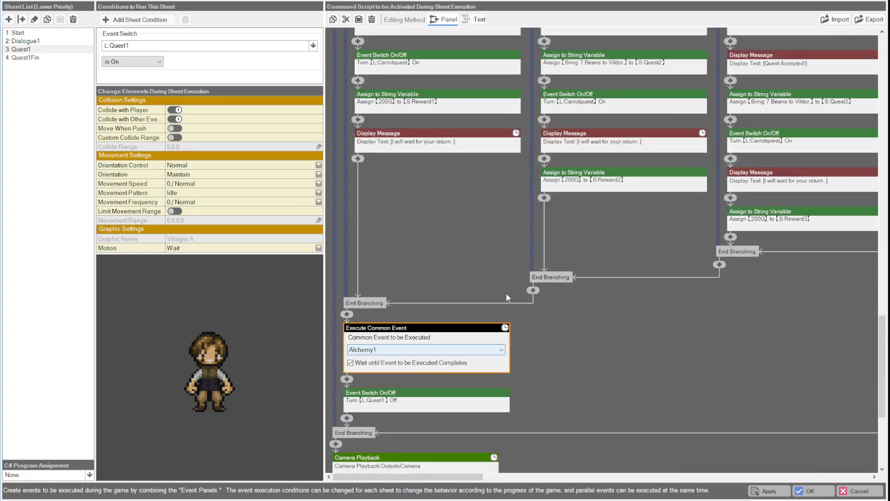
pyautogui.scroll(5, 507, 297)
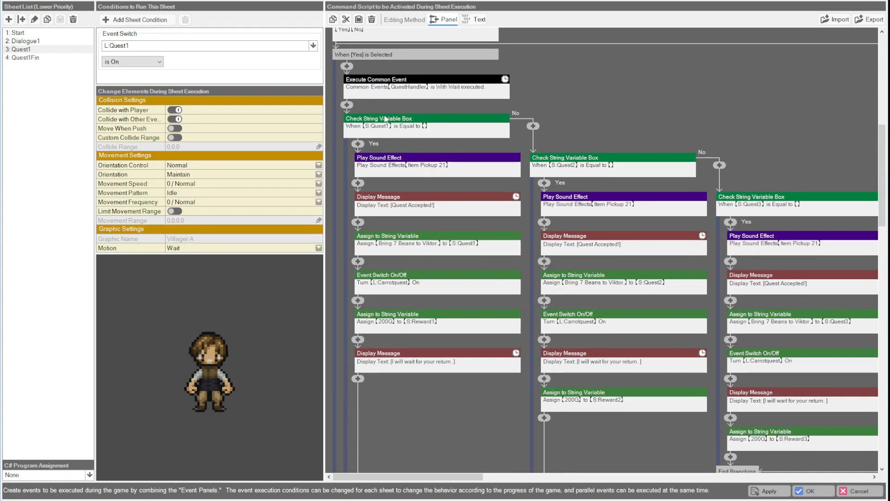
pyautogui.scroll(-2, 446, 223)
pyautogui.scroll(-3, 449, 235)
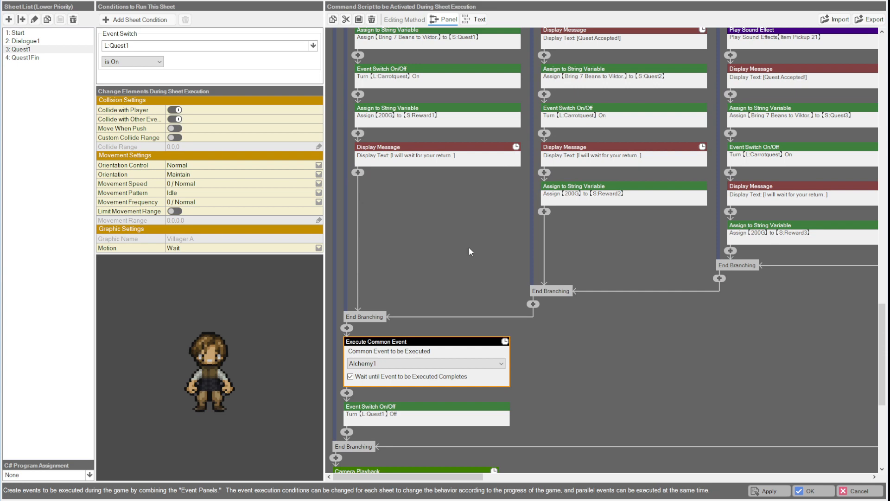
# - Set the common event executed after the string check branches to QuestHandler
pyautogui.scroll(-2, 468, 249)
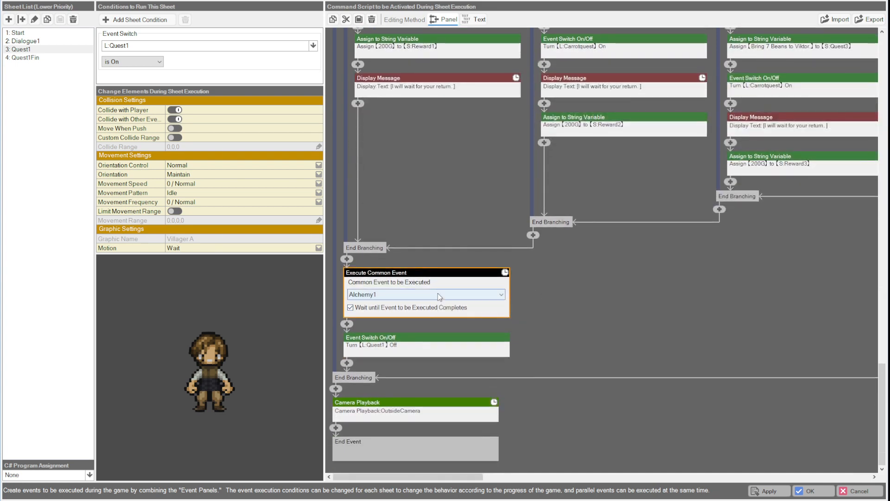
pyautogui.click(416, 340)
pyautogui.click(651, 328)
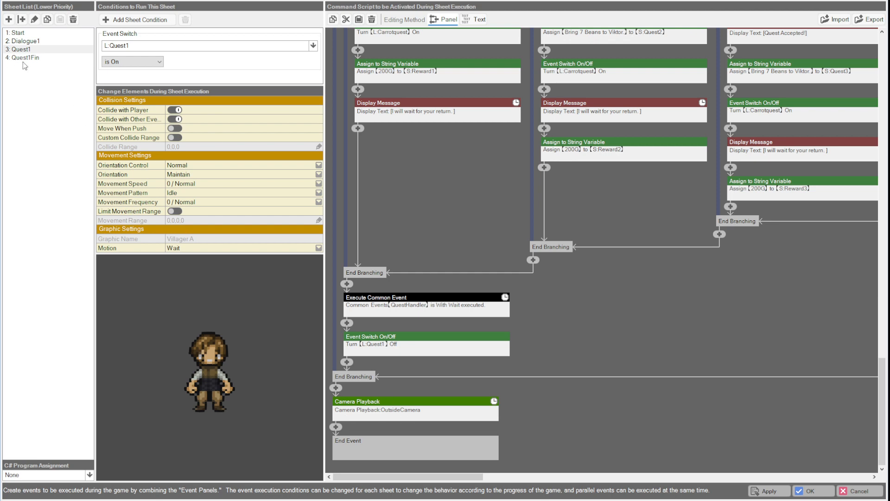
pyautogui.scroll(10, 532, 293)
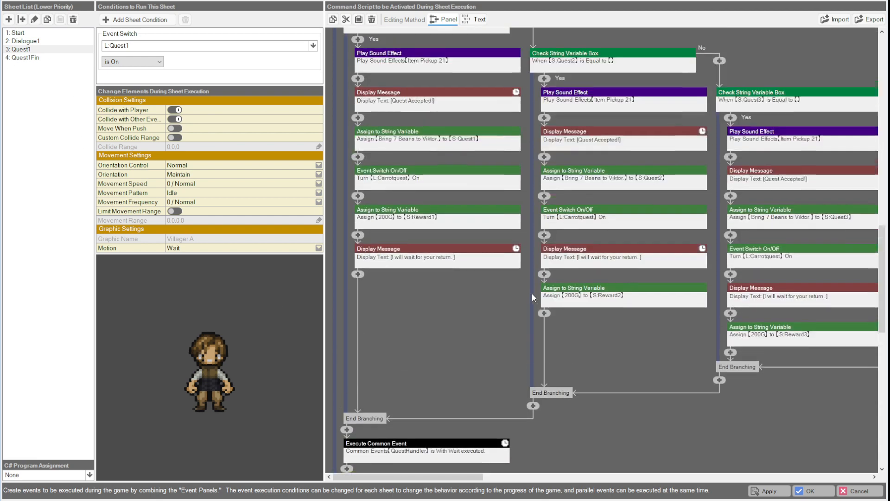
pyautogui.scroll(-2, 527, 319)
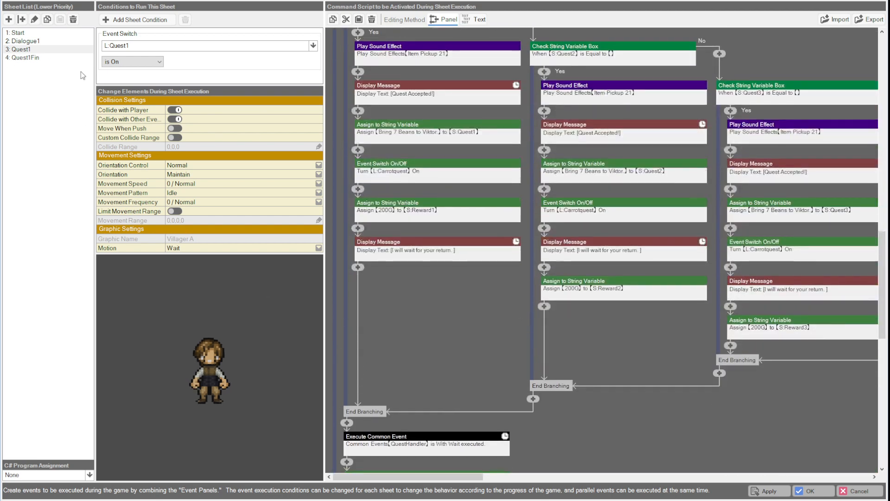
# - Open the Quest1Fin sheet and inspect its Bean possession check, including the message in the No branch
pyautogui.click(25, 57)
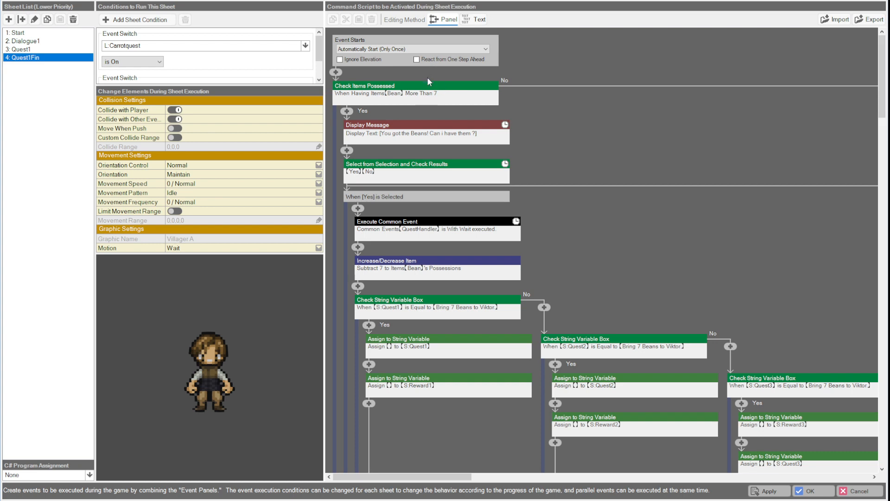
pyautogui.click(429, 96)
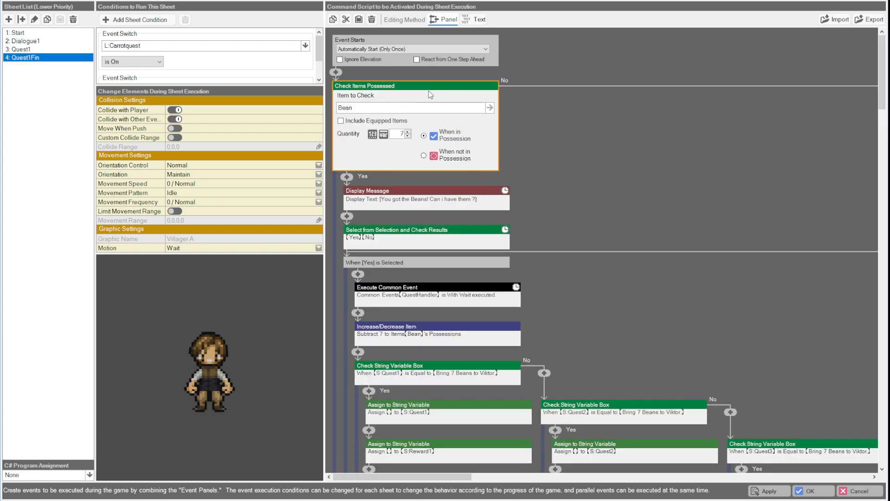
pyautogui.click(704, 170)
pyautogui.moveTo(470, 481); pyautogui.dragTo(861, 458)
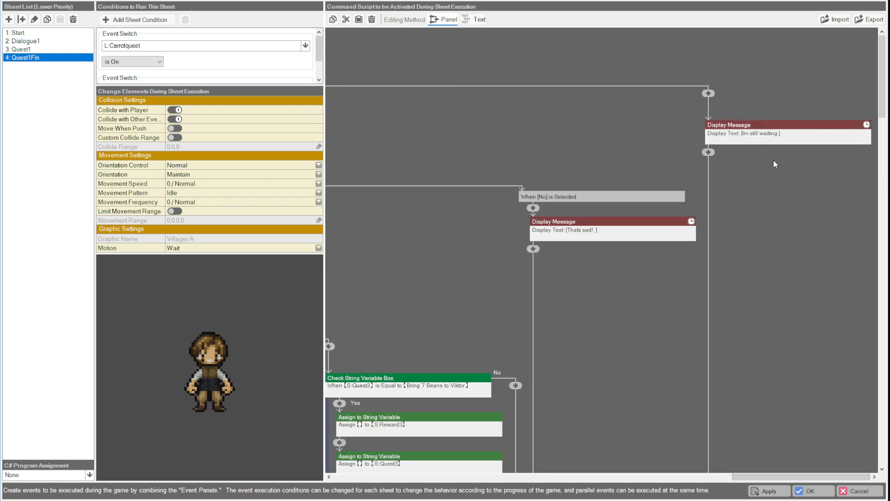
pyautogui.moveTo(805, 478); pyautogui.dragTo(396, 457)
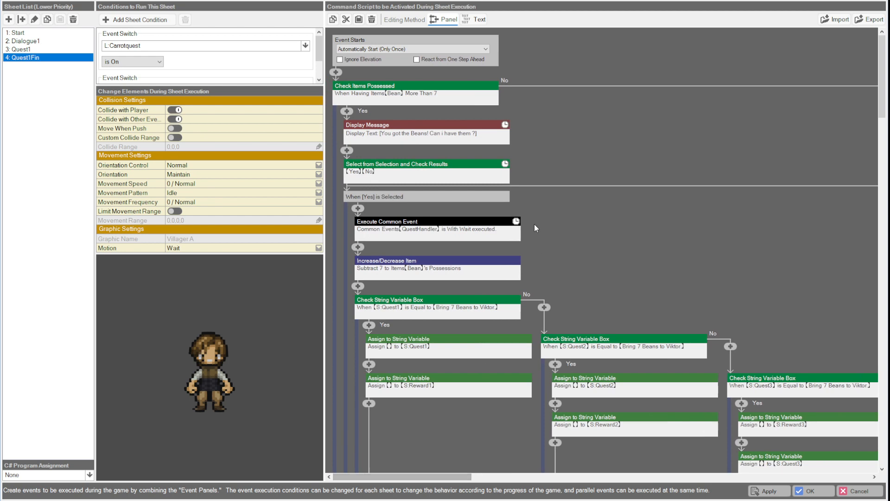
# - Review the Display Message asking for the beans and the message shown when No is selected
pyautogui.click(418, 127)
pyautogui.click(569, 122)
pyautogui.moveTo(440, 477); pyautogui.dragTo(726, 478)
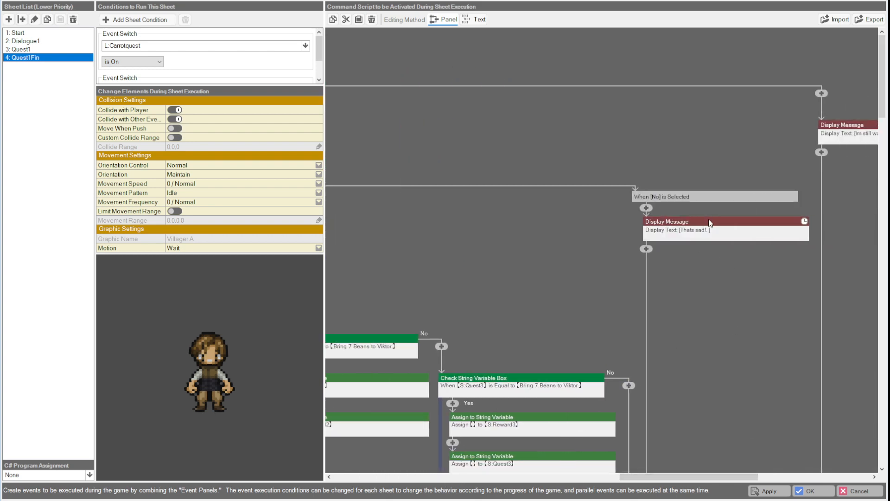
pyautogui.moveTo(751, 477); pyautogui.dragTo(465, 477)
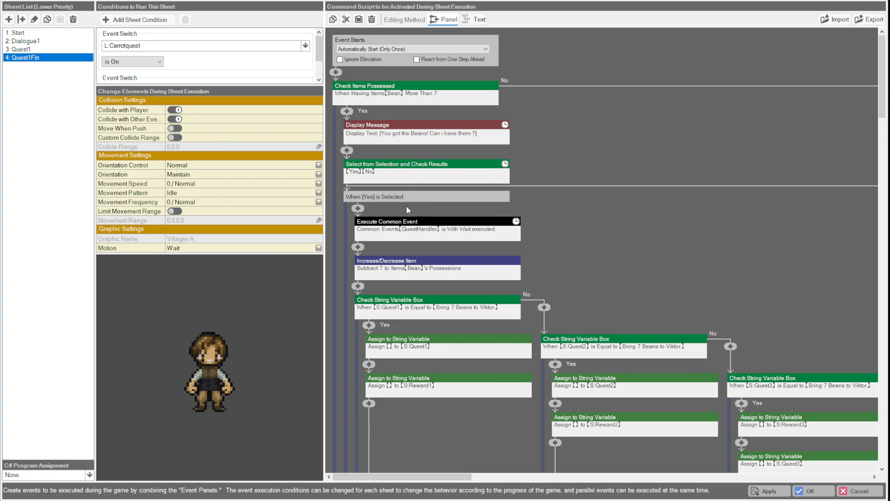
# - Inspect the QuestHandler common event call at the start of the selected Yes branch, including its wait option
pyautogui.click(467, 225)
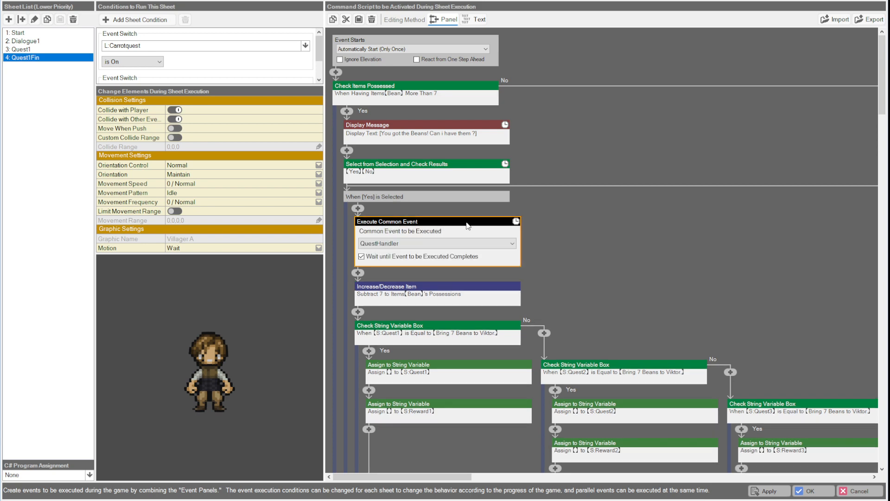
pyautogui.click(618, 227)
pyautogui.click(441, 224)
pyautogui.click(615, 228)
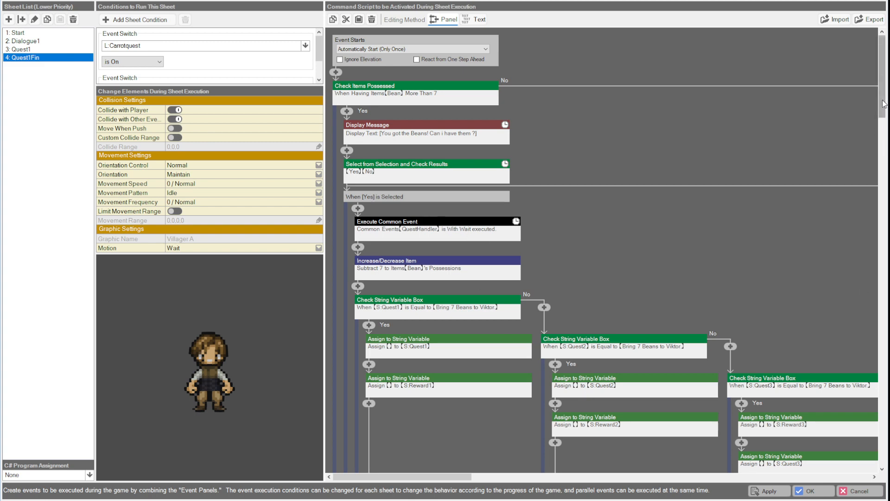
# - Inspect the Quest1 string check after the Bean subtraction, including its comparing string and comparing method
pyautogui.moveTo(882, 99)
pyautogui.mouseDown()
pyautogui.moveTo(879, 90)
pyautogui.moveTo(881, 115)
pyautogui.mouseUp()
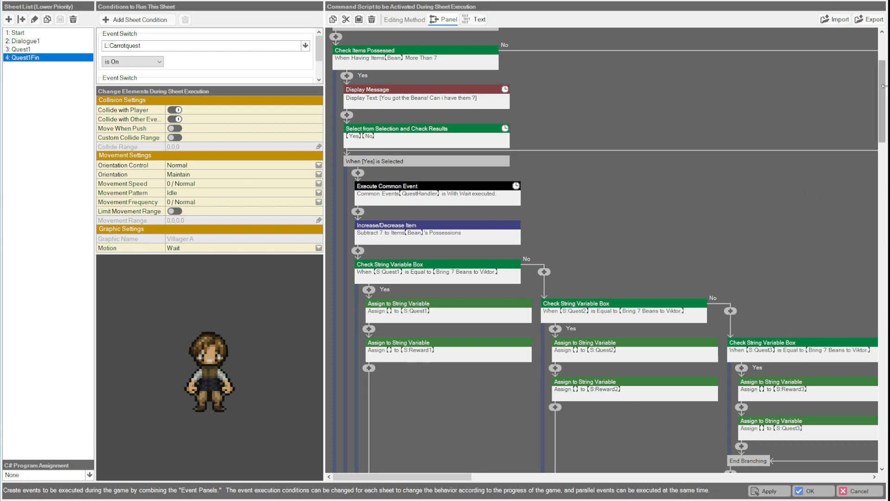
pyautogui.scroll(-3, 377, 179)
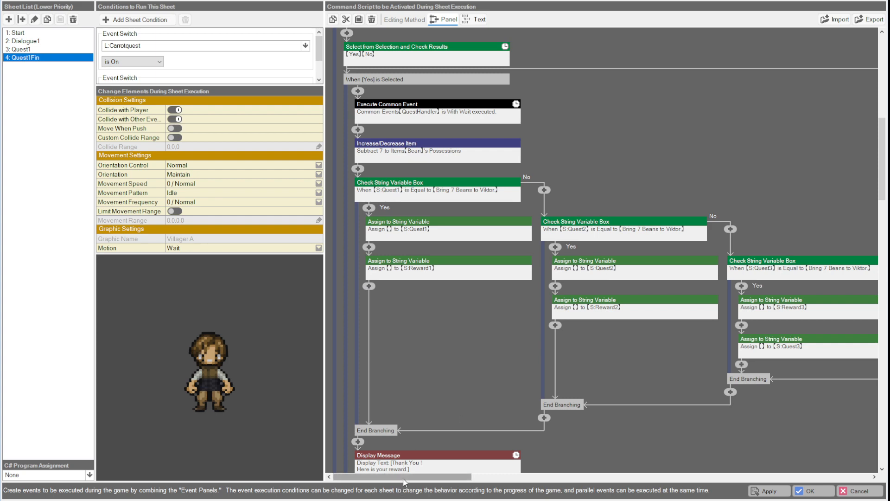
pyautogui.moveTo(403, 478)
pyautogui.mouseDown()
pyautogui.moveTo(416, 480)
pyautogui.moveTo(402, 478)
pyautogui.mouseUp()
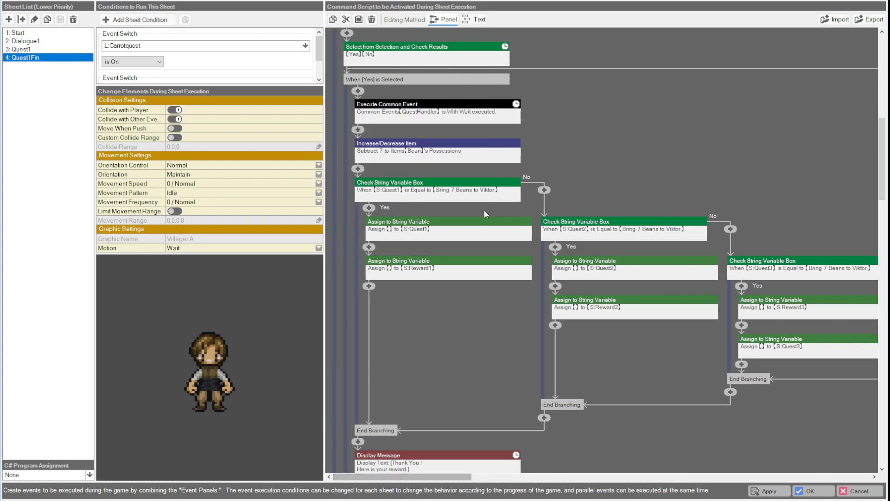
pyautogui.doubleClick(444, 190)
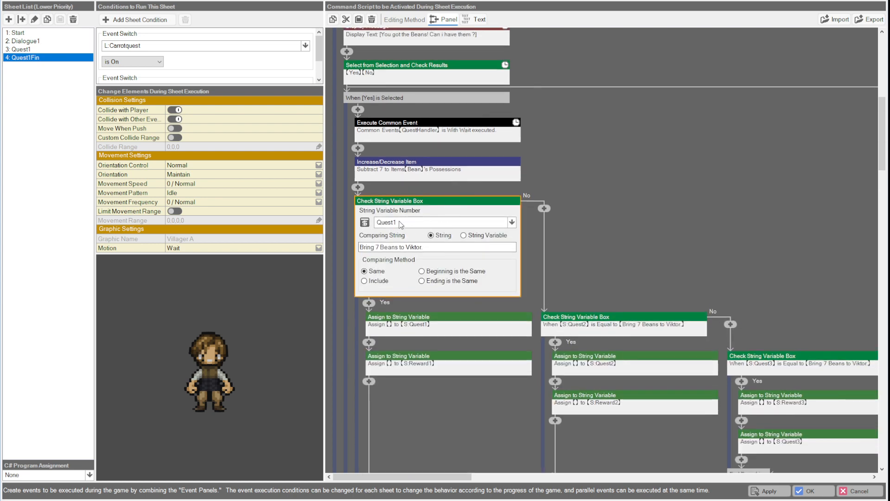
pyautogui.moveTo(433, 248); pyautogui.dragTo(357, 249)
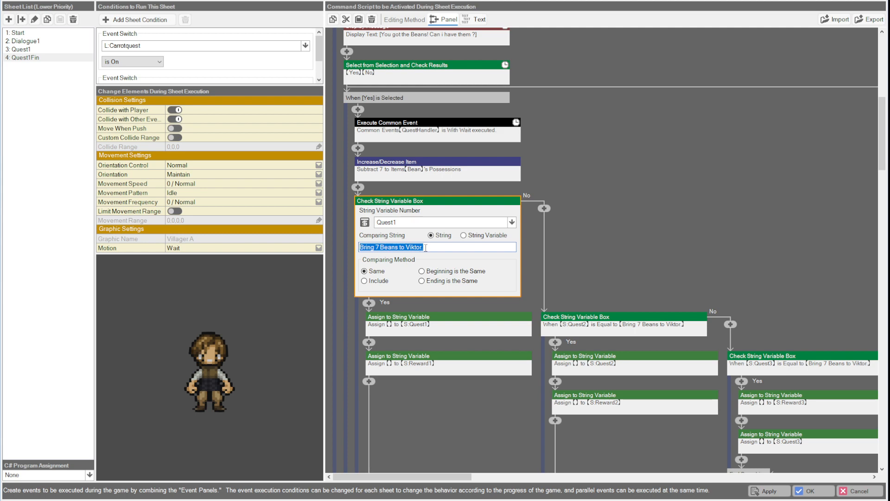
pyautogui.moveTo(425, 248); pyautogui.dragTo(360, 247)
pyautogui.click(442, 248)
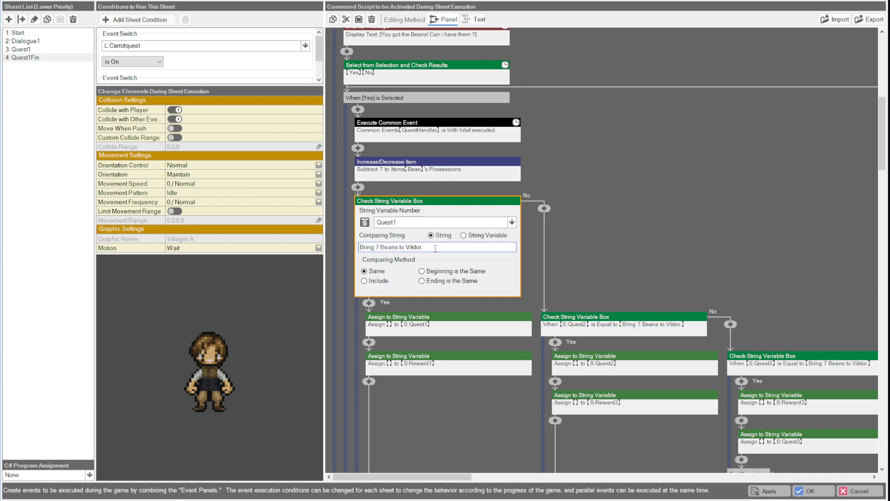
pyautogui.moveTo(442, 249); pyautogui.dragTo(346, 255)
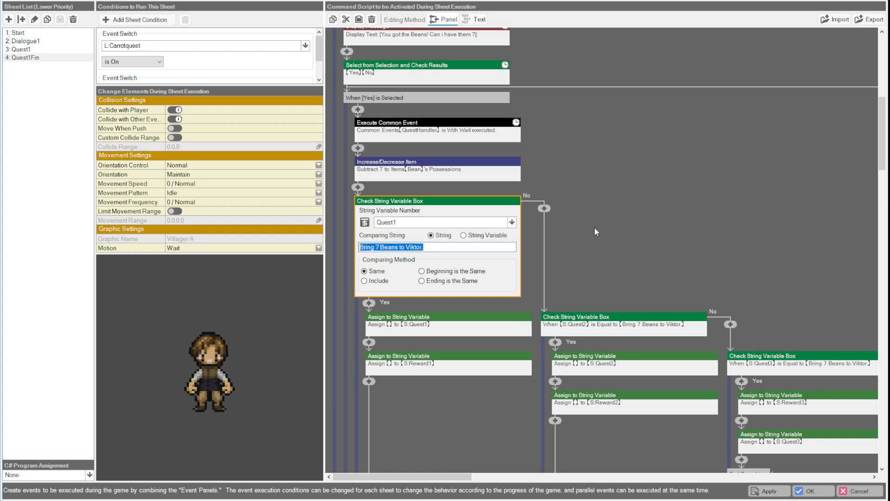
pyautogui.click(652, 208)
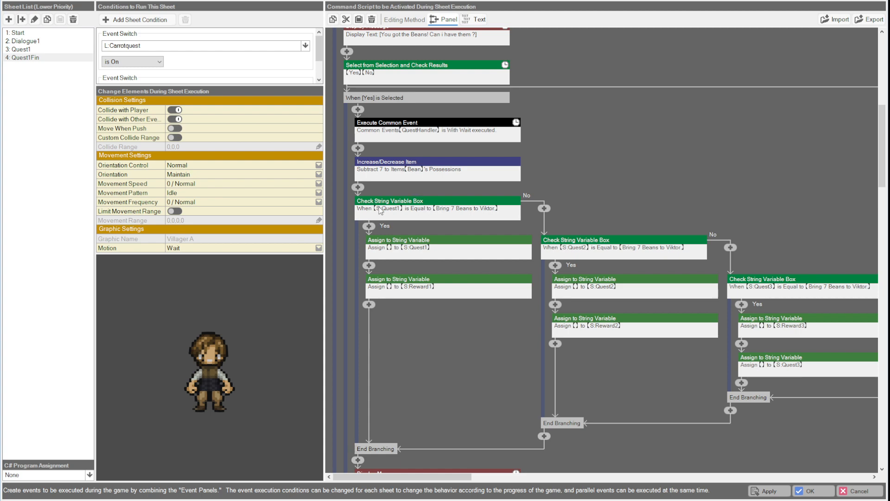
pyautogui.click(395, 203)
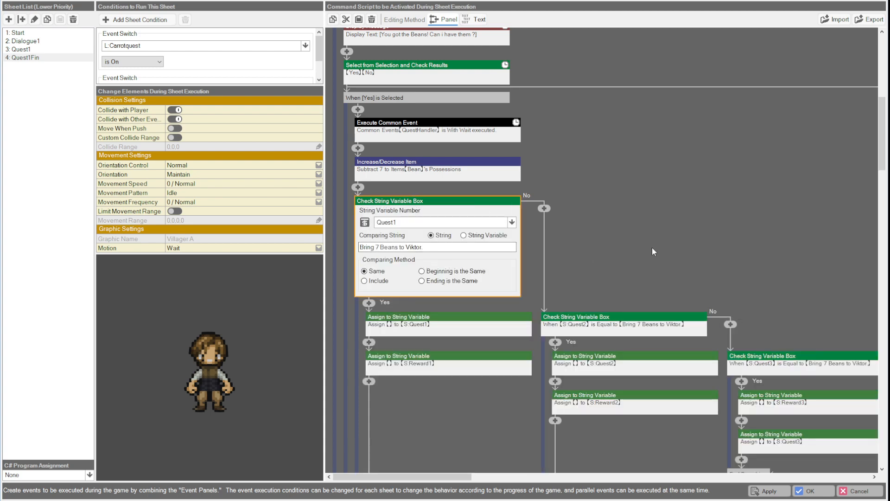
pyautogui.click(652, 249)
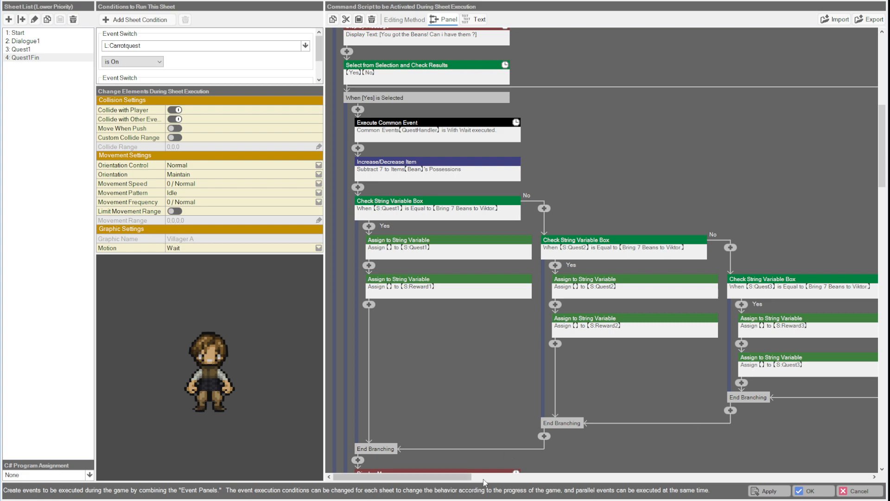
# - Inspect the two empty overwrite assignments to Quest1 and Reward1 in the Quest1 check's Yes branch
pyautogui.moveTo(448, 477)
pyautogui.mouseDown()
pyautogui.moveTo(463, 477)
pyautogui.moveTo(438, 476)
pyautogui.mouseUp()
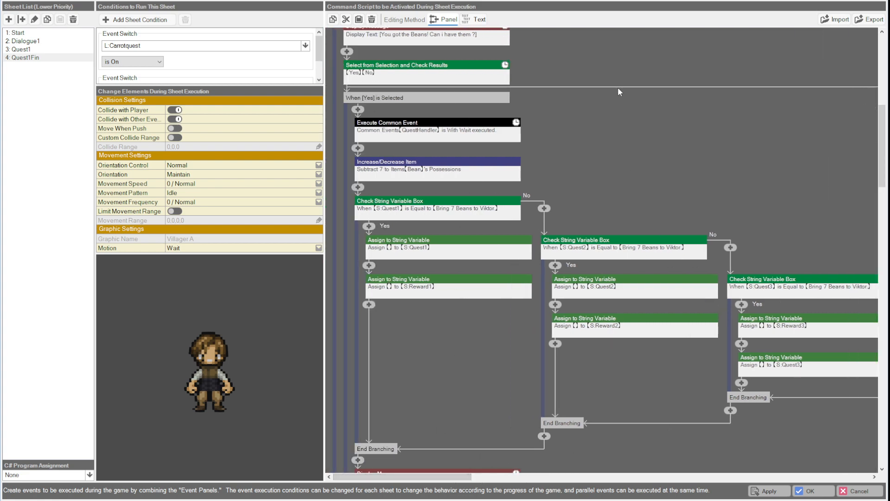
pyautogui.scroll(2, 516, 249)
pyautogui.scroll(-2, 556, 294)
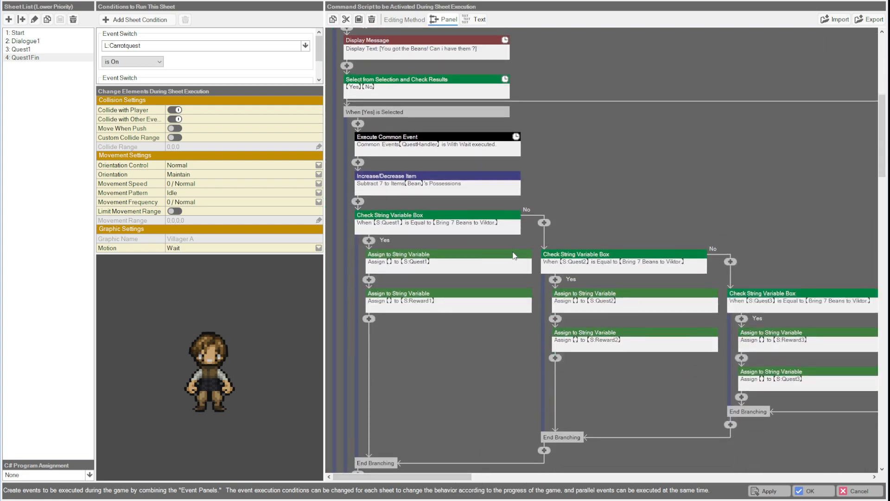
pyautogui.scroll(-1, 456, 216)
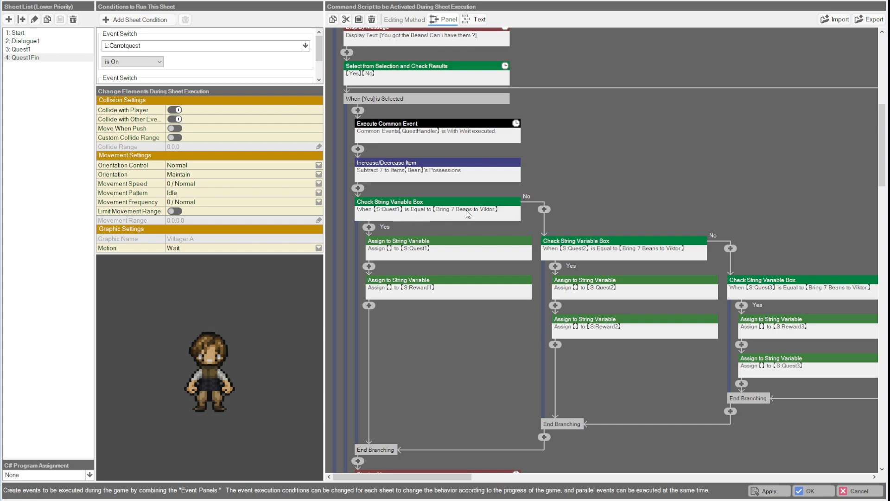
pyautogui.click(426, 244)
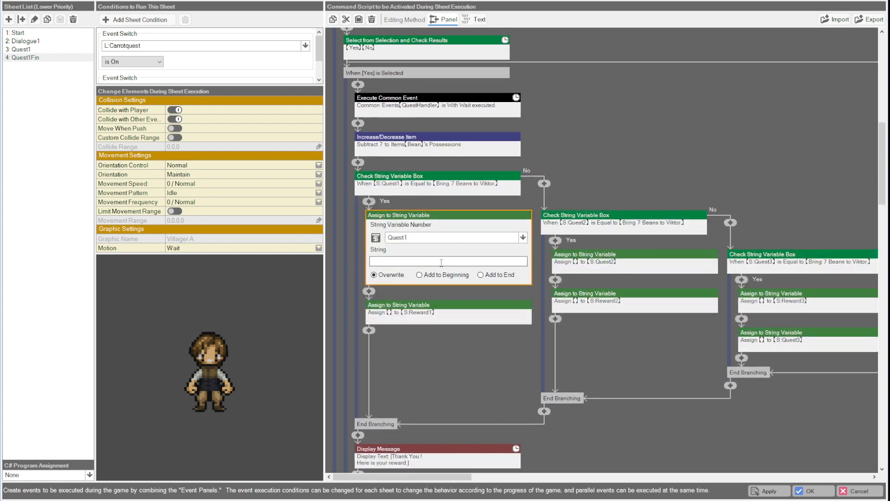
pyautogui.click(448, 287)
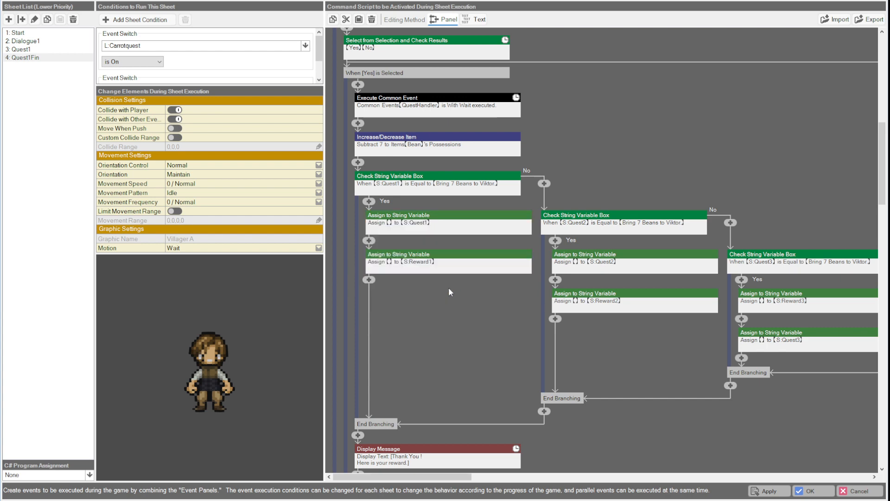
pyautogui.click(396, 256)
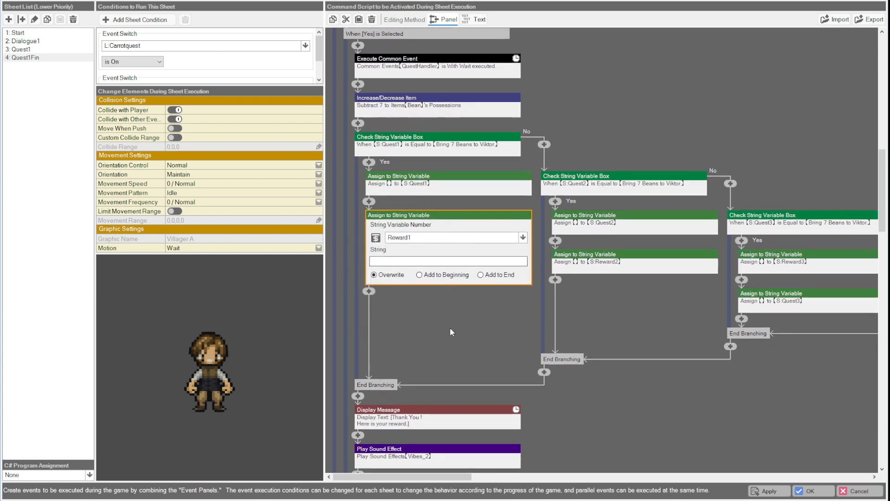
pyautogui.click(450, 327)
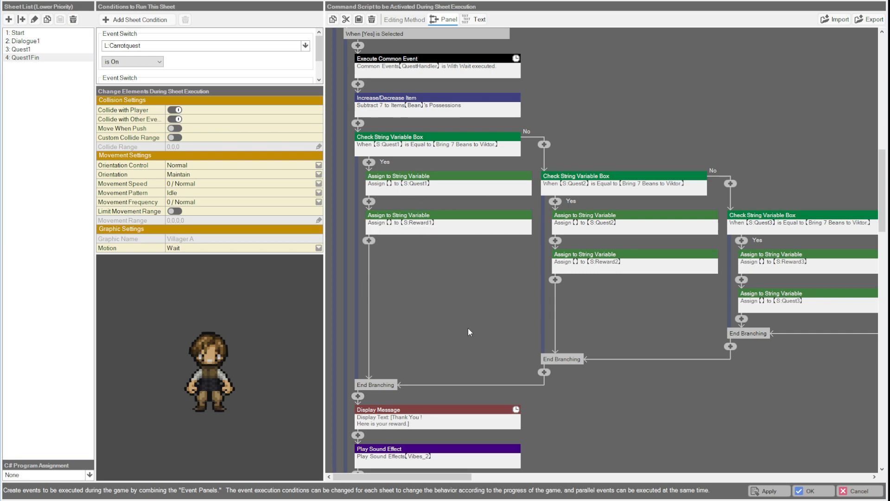
# - Inspect the reward Display Message after the string checks and review the sound, money and switch commands below it
pyautogui.scroll(-3, 468, 327)
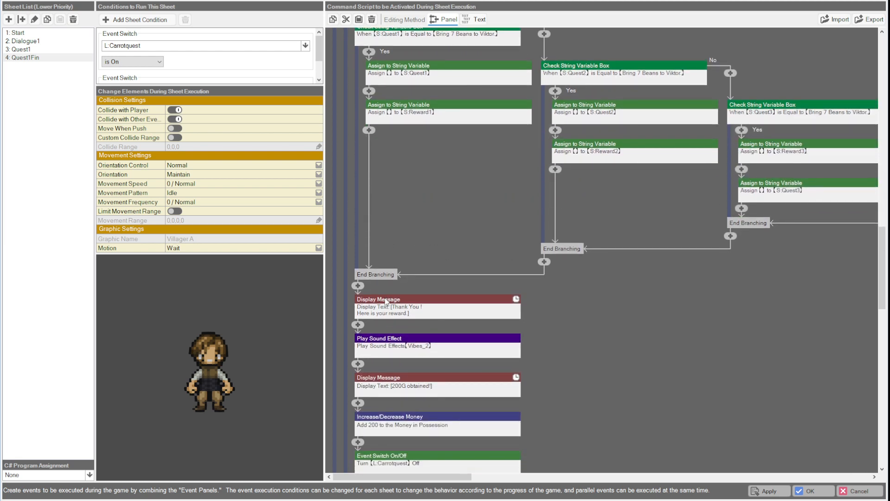
pyautogui.click(451, 304)
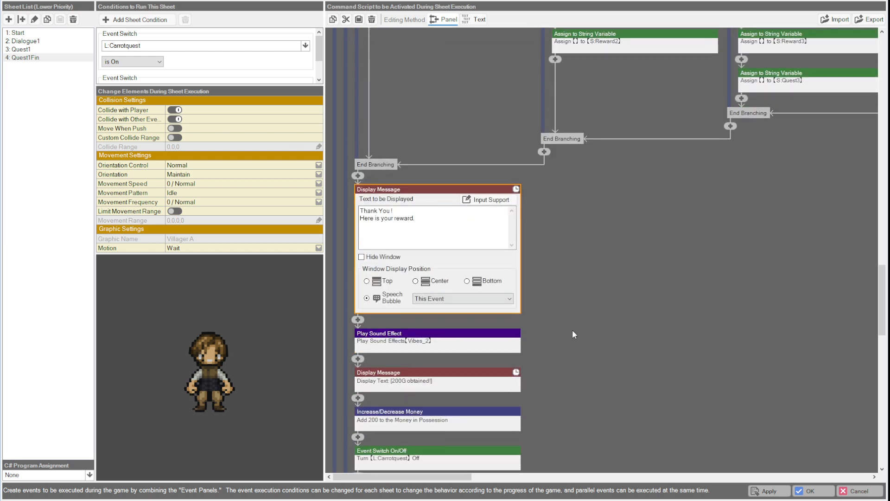
pyautogui.click(609, 290)
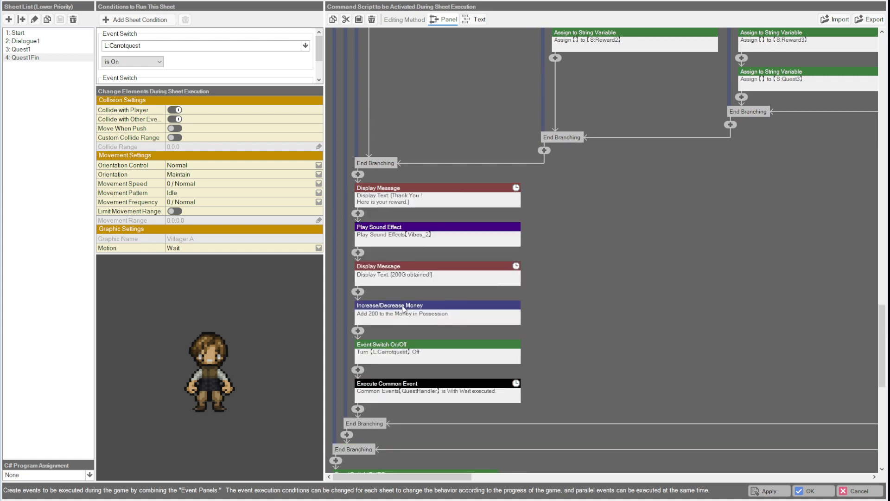
pyautogui.scroll(-3, 430, 324)
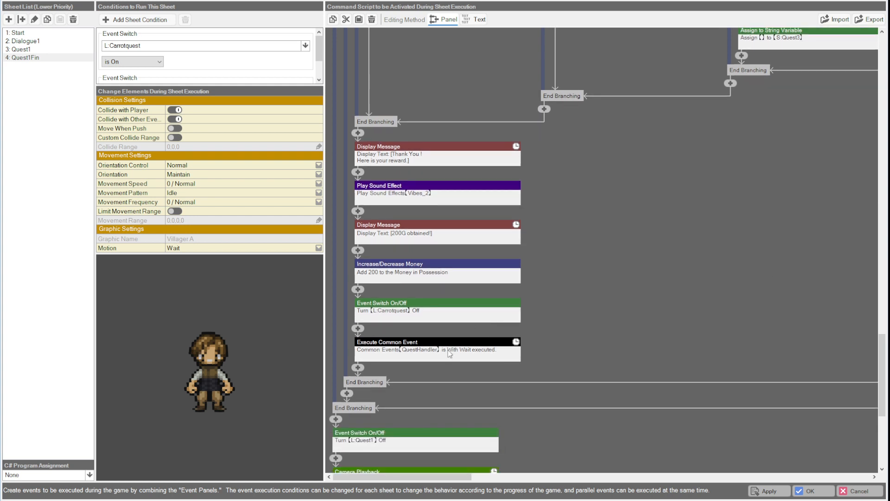
pyautogui.scroll(-2, 449, 354)
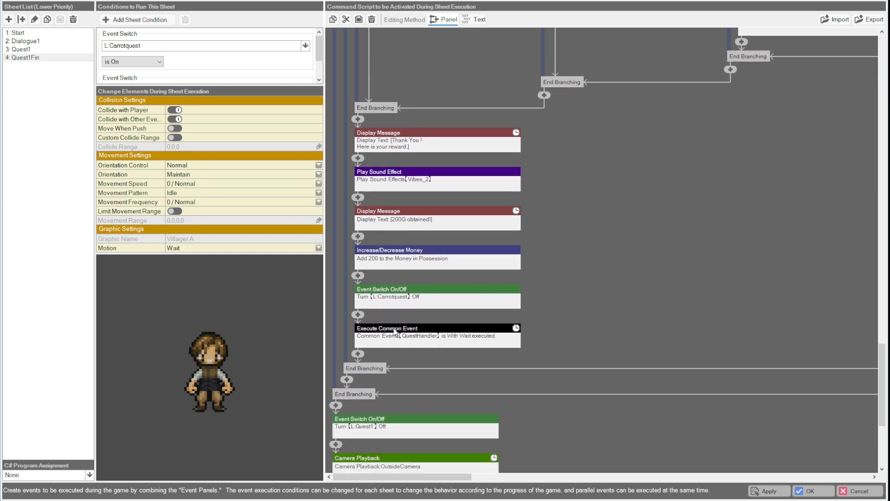
# - Inspect the closing QuestHandler common event call and review the surrounding commands down to the end of the event
pyautogui.click(396, 333)
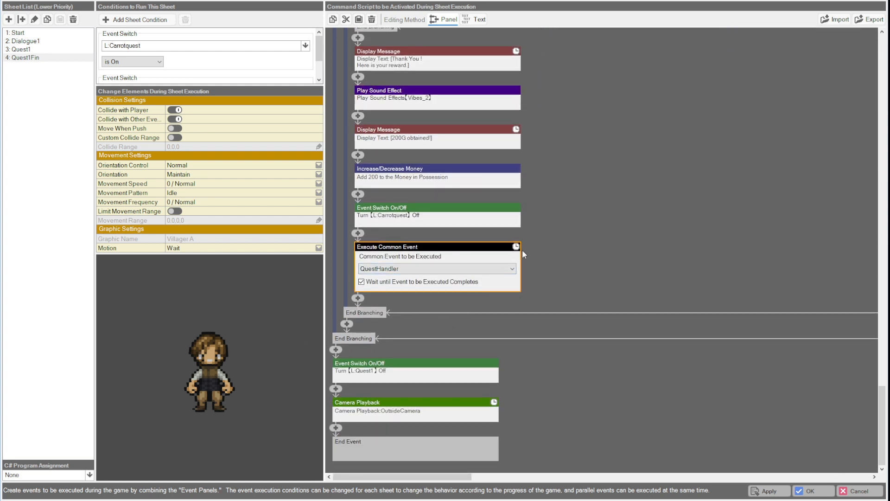
pyautogui.click(629, 252)
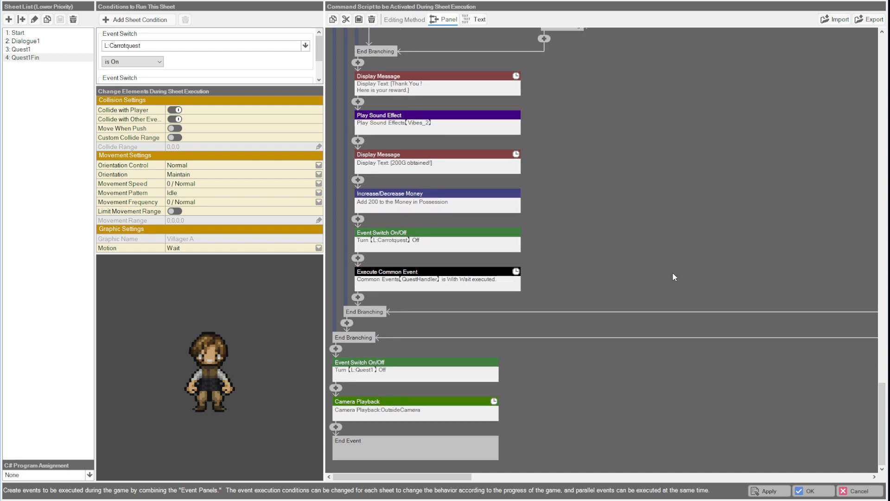
pyautogui.click(471, 272)
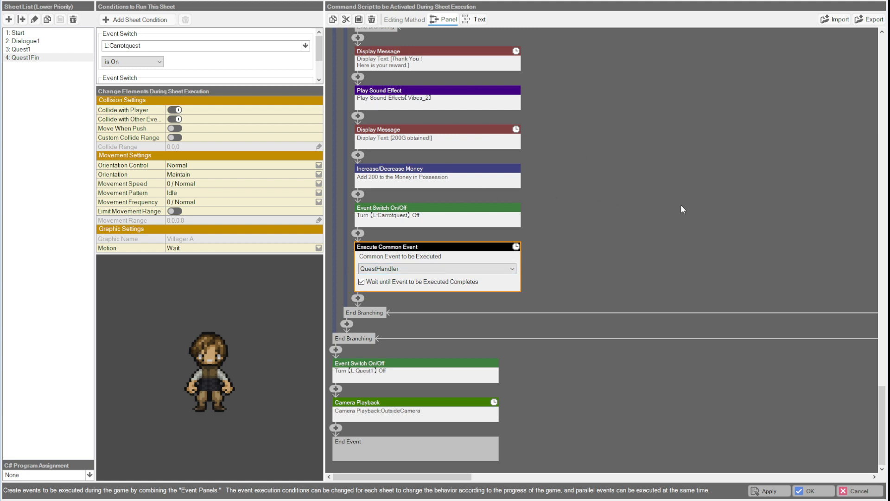
pyautogui.click(638, 235)
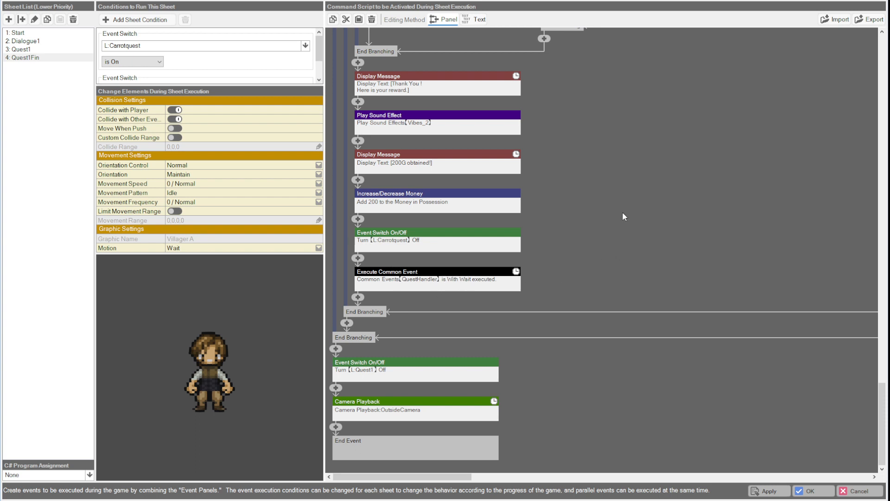
pyautogui.scroll(3, 608, 221)
pyautogui.scroll(-3, 611, 217)
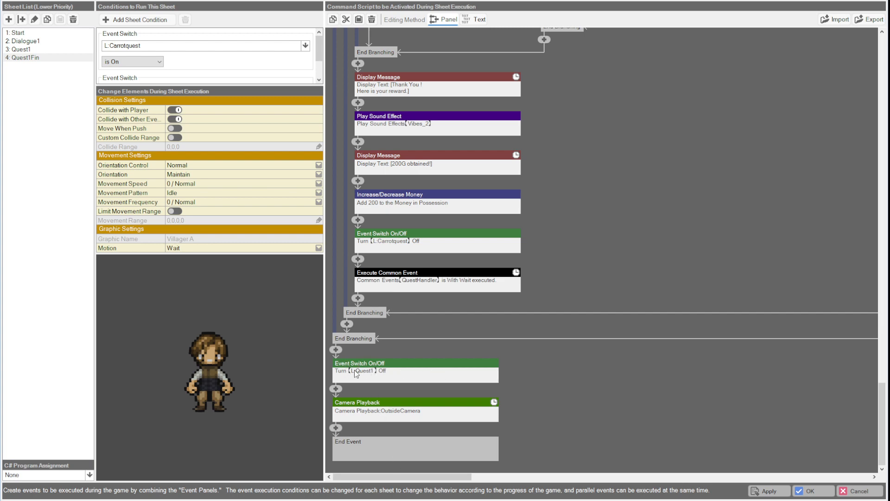
# - Compare the Quest1 and Quest1Fin sheets, reviewing Quest1Fin's string checks and closing commands, and leave the villager event with its settings applied
pyautogui.click(28, 49)
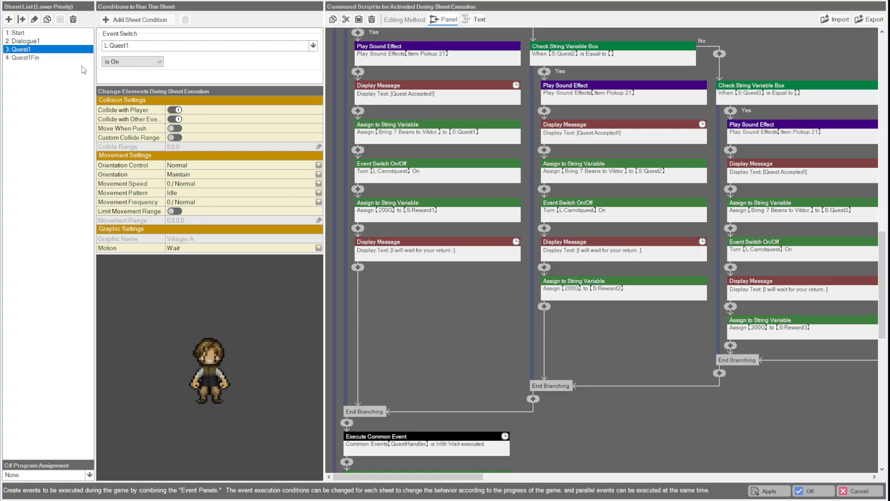
pyautogui.click(29, 59)
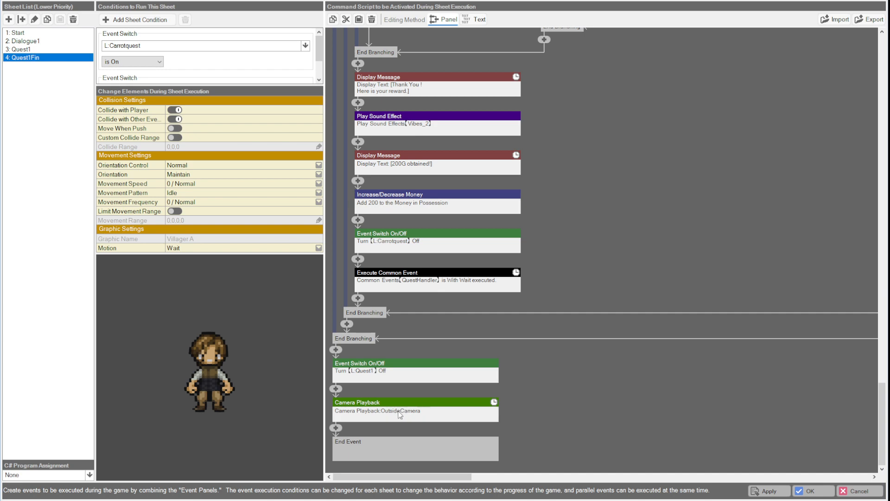
pyautogui.scroll(5, 538, 345)
pyautogui.scroll(-5, 547, 342)
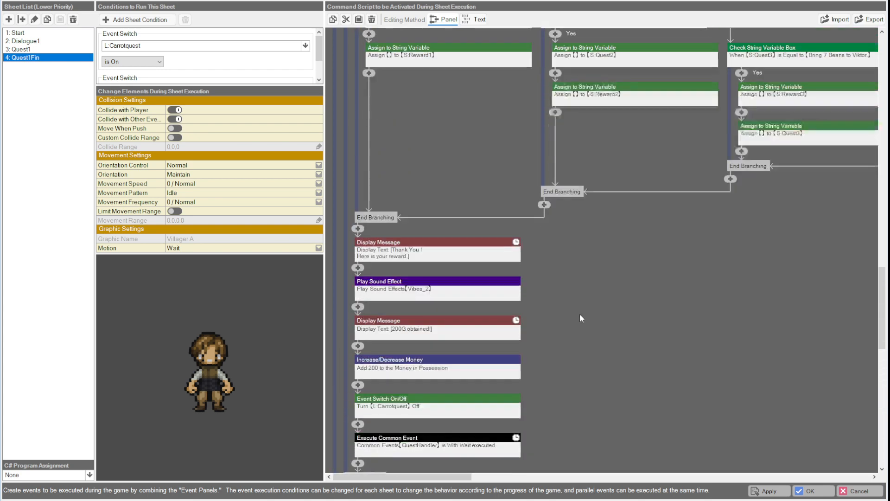
pyautogui.scroll(2, 578, 343)
pyautogui.scroll(8, 558, 274)
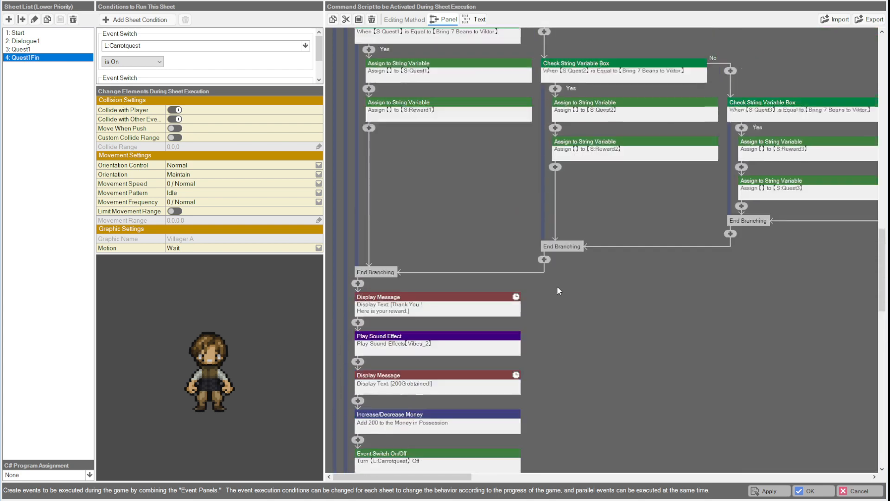
pyautogui.click(768, 493)
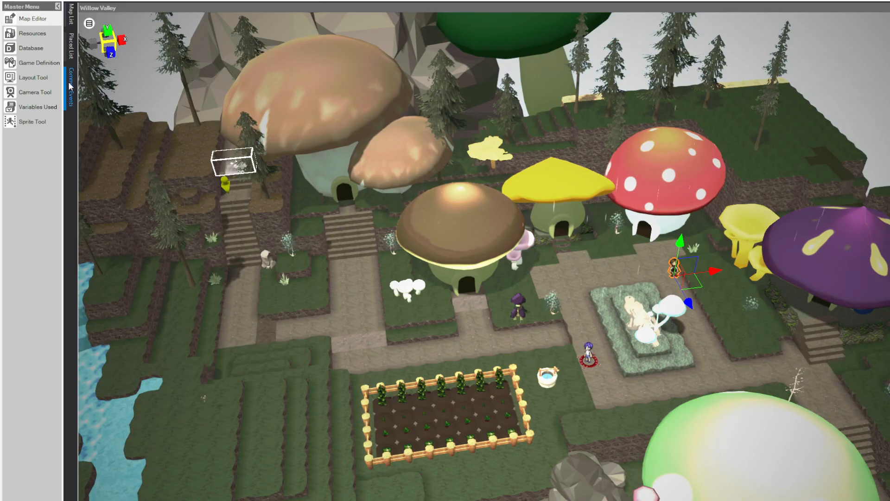
# - Open the QuestHandler common event, examine how its string checks shift quests and rewards into empty slots, and close it
pyautogui.click(70, 86)
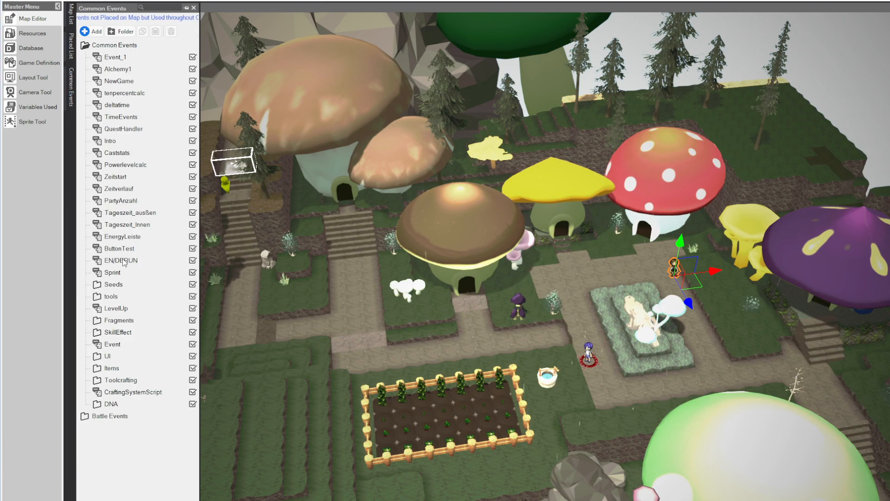
pyautogui.click(121, 128)
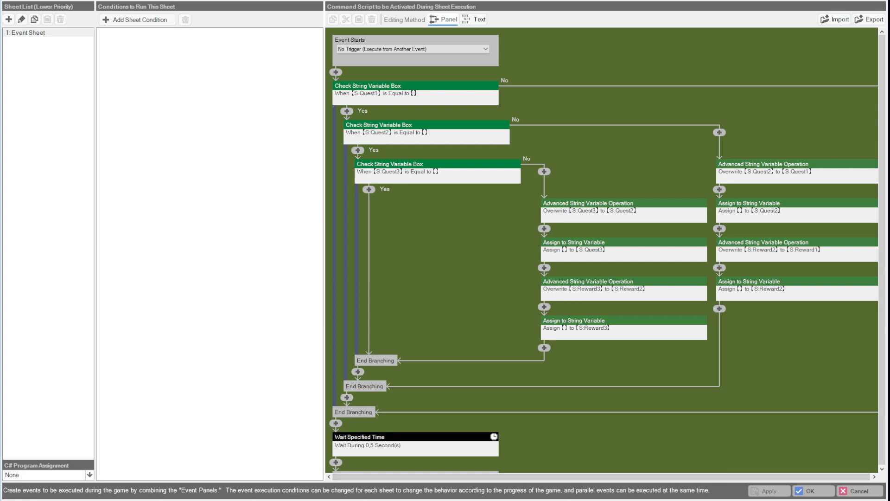
pyautogui.moveTo(885, 332); pyautogui.dragTo(889, 331)
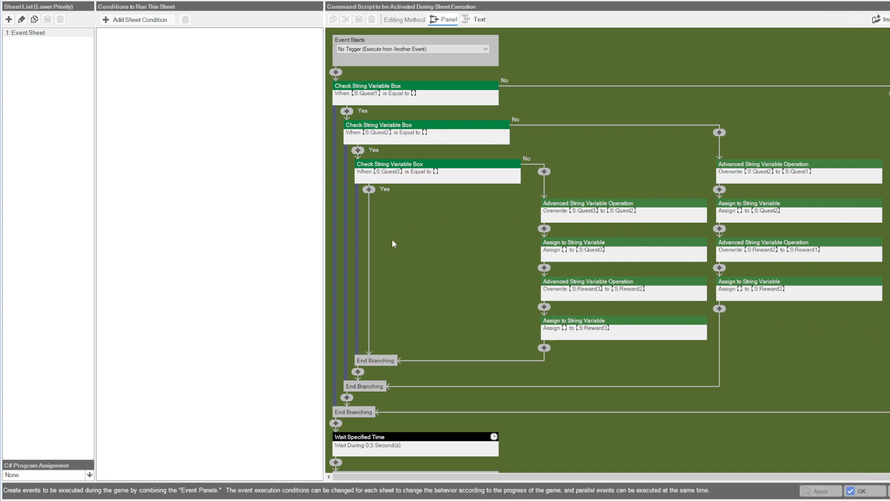
pyautogui.scroll(-1, 530, 245)
pyautogui.scroll(1, 530, 246)
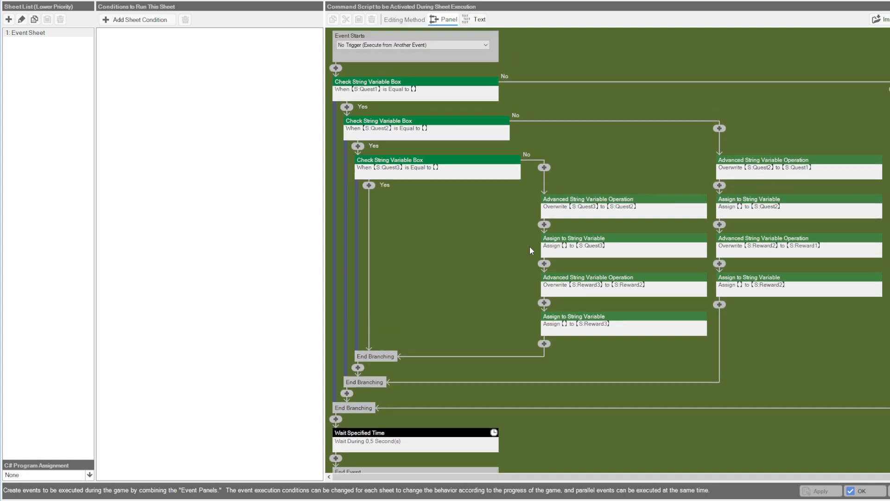
pyautogui.scroll(-1, 530, 246)
pyautogui.scroll(1, 529, 246)
pyautogui.scroll(1, 529, 246)
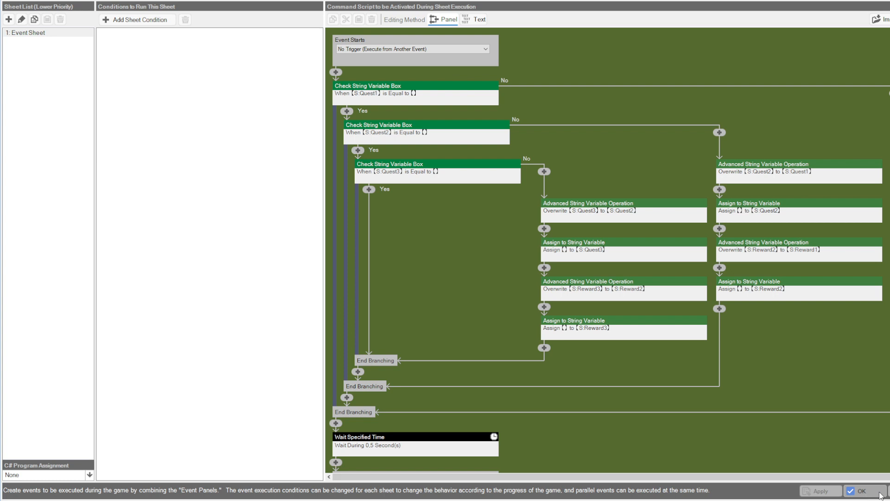
pyautogui.click(880, 494)
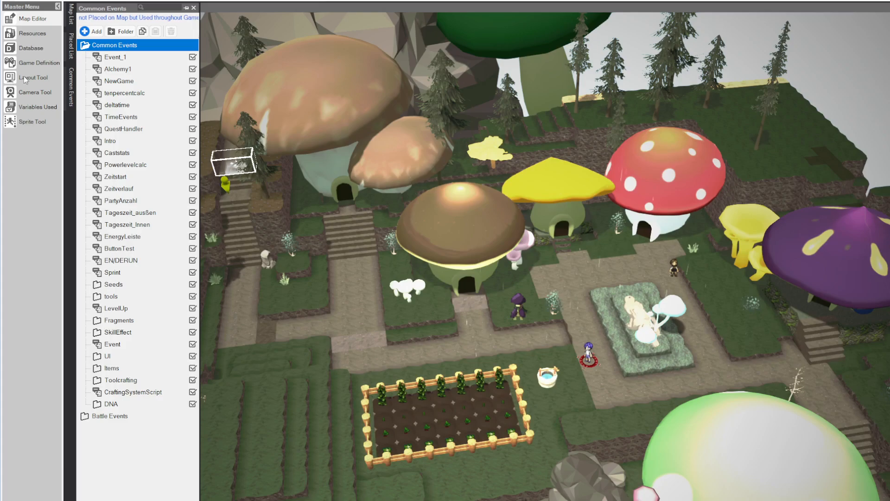
# - Open the Layout Tool and display the Quests layout of the Menu screen in the preview
pyautogui.click(30, 77)
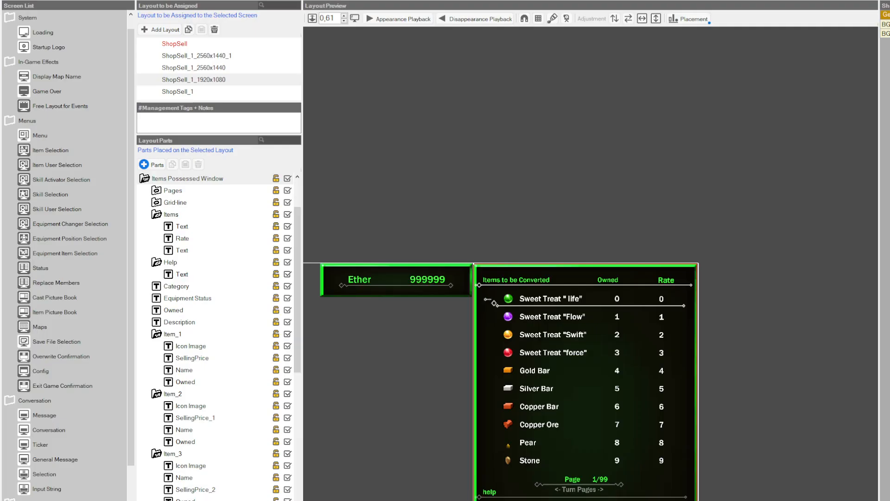
pyautogui.scroll(2, 216, 337)
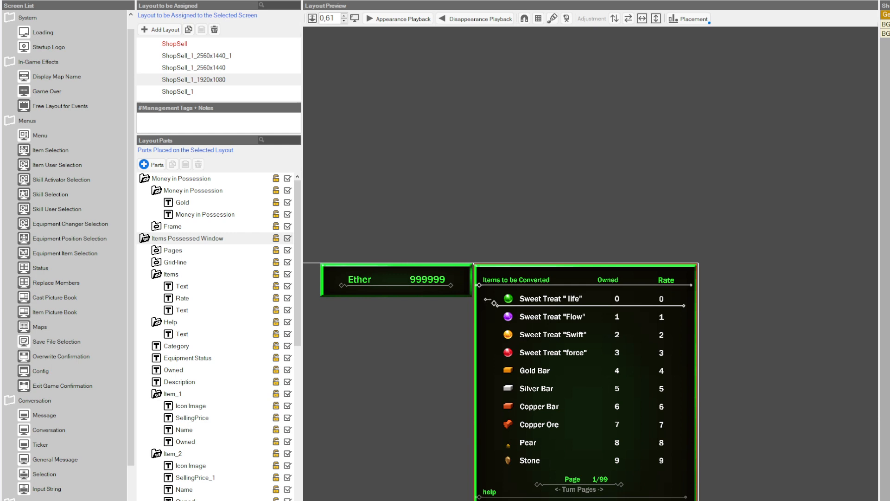
pyautogui.click(63, 137)
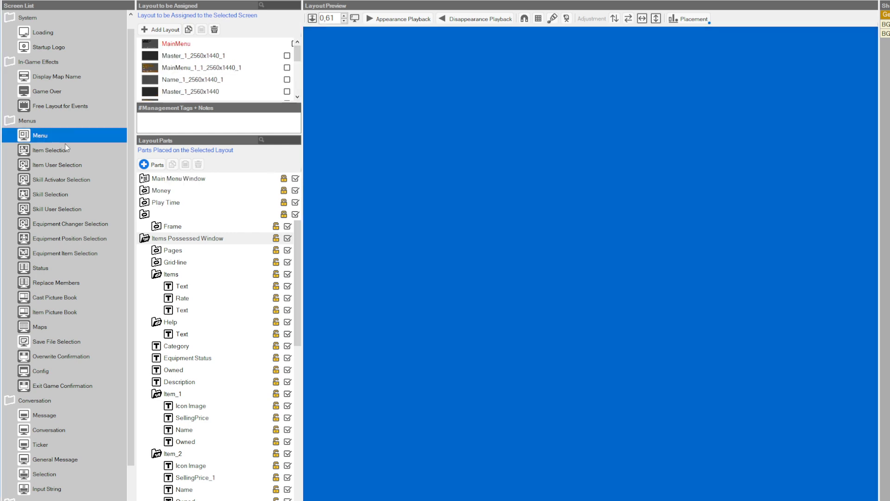
pyautogui.moveTo(299, 52); pyautogui.dragTo(299, 85)
pyautogui.click(176, 91)
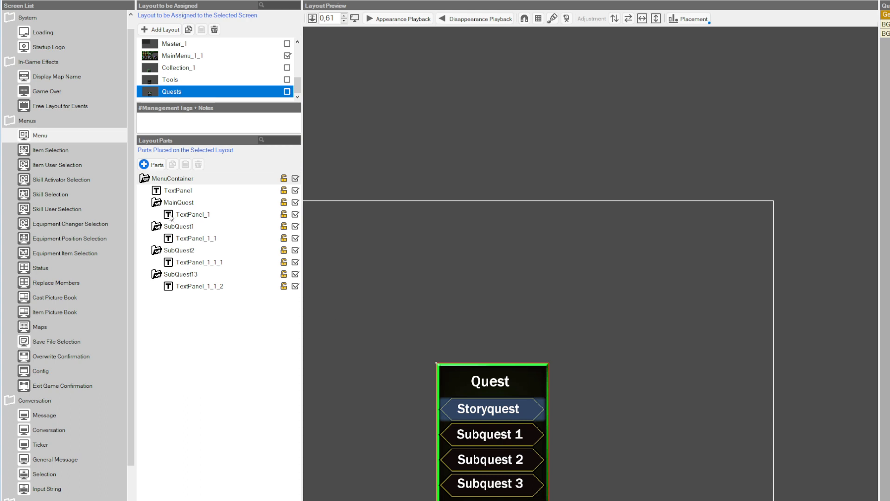
pyautogui.moveTo(562, 401); pyautogui.dragTo(648, 237, button='middle')
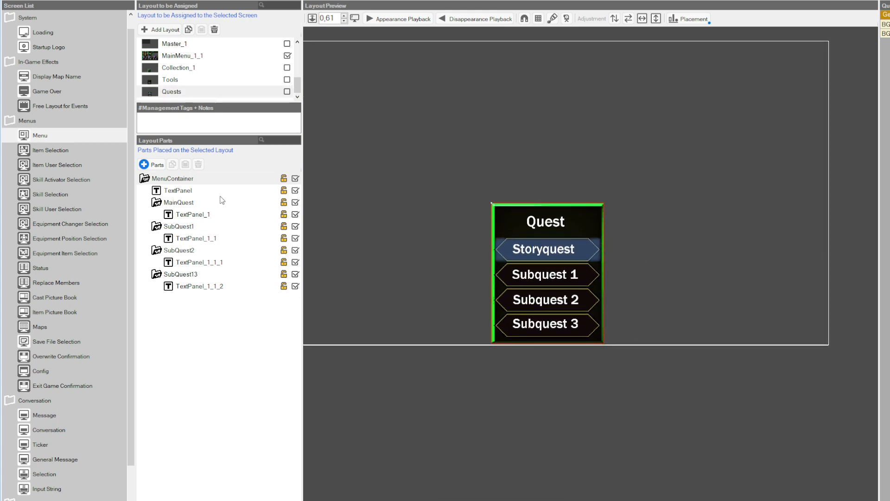
# - Inspect the Quests layout's MenuContainer and its MainQuest, SubQuest1, SubQuest2 and SubQuest13 containers
pyautogui.click(175, 178)
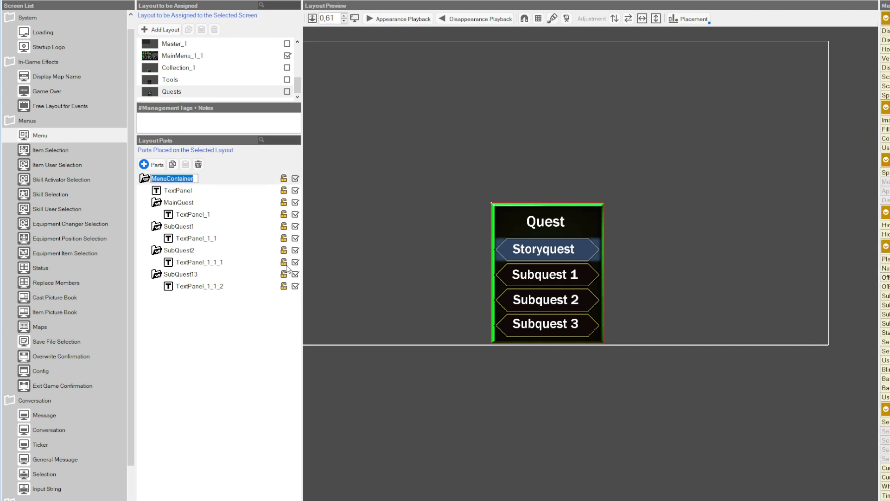
pyautogui.click(179, 204)
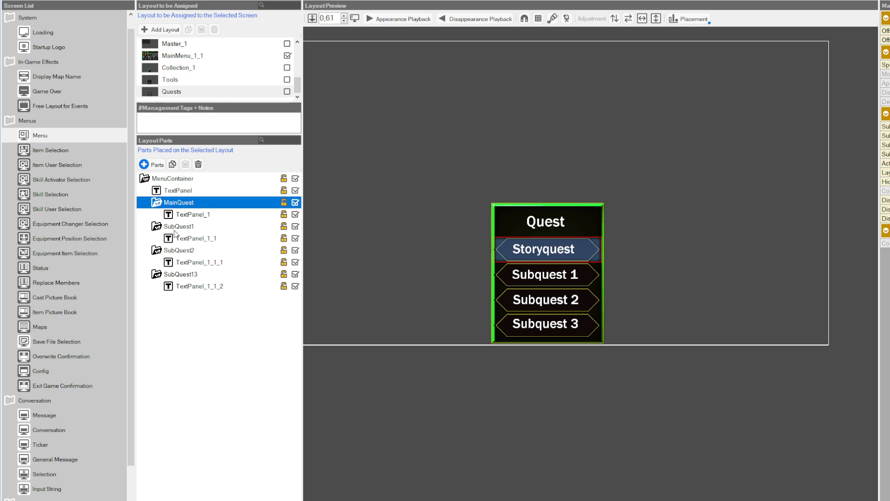
pyautogui.click(174, 229)
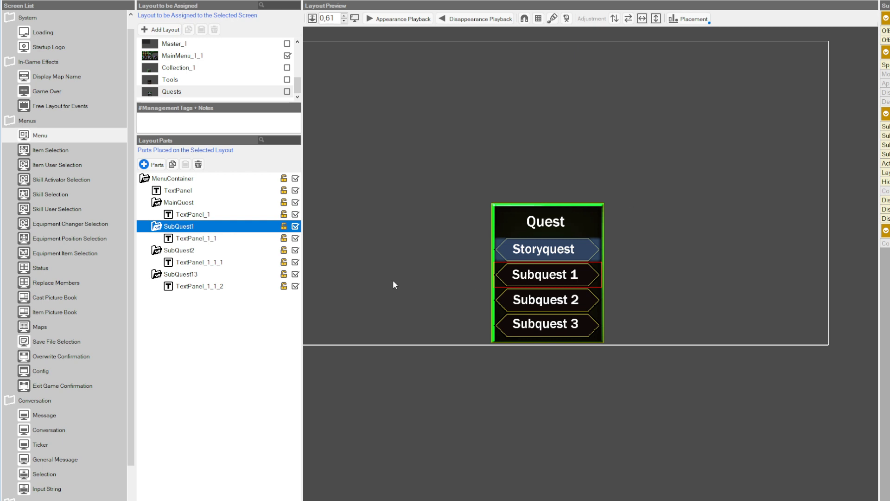
pyautogui.click(186, 251)
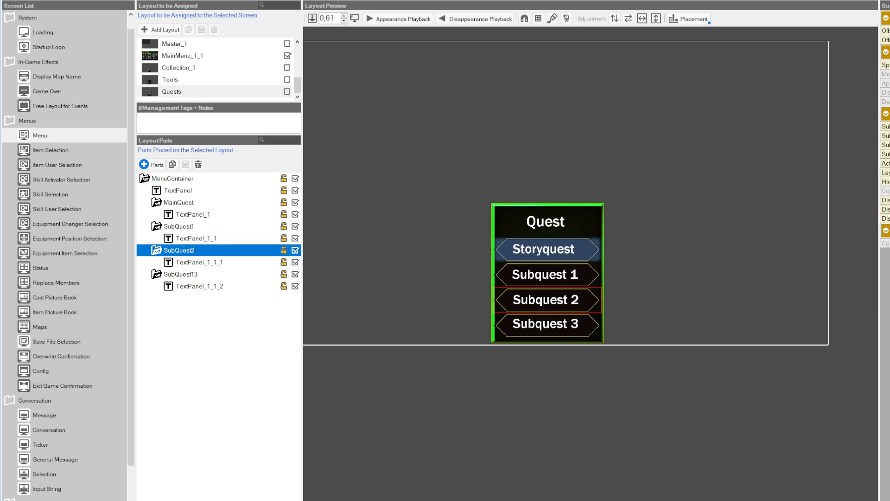
pyautogui.click(176, 275)
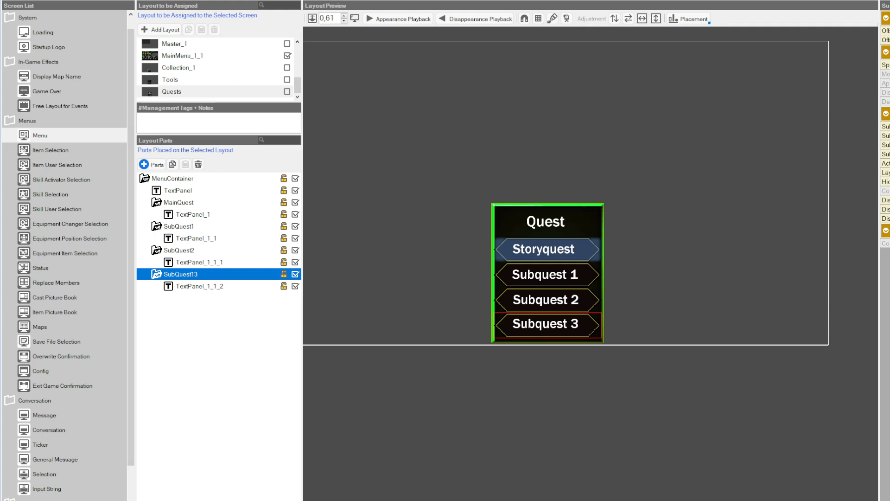
# - Display the Quest1 layout belonging to the Maps screen
pyautogui.click(43, 332)
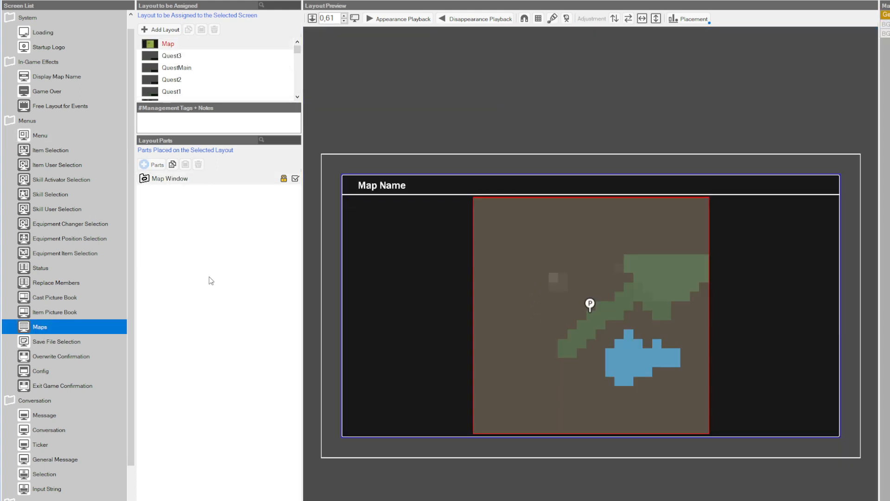
pyautogui.scroll(-1, 183, 72)
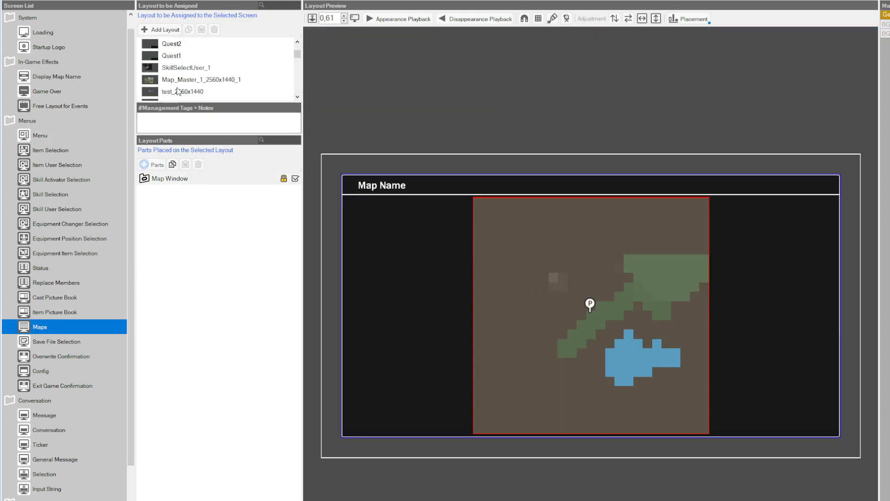
pyautogui.click(174, 56)
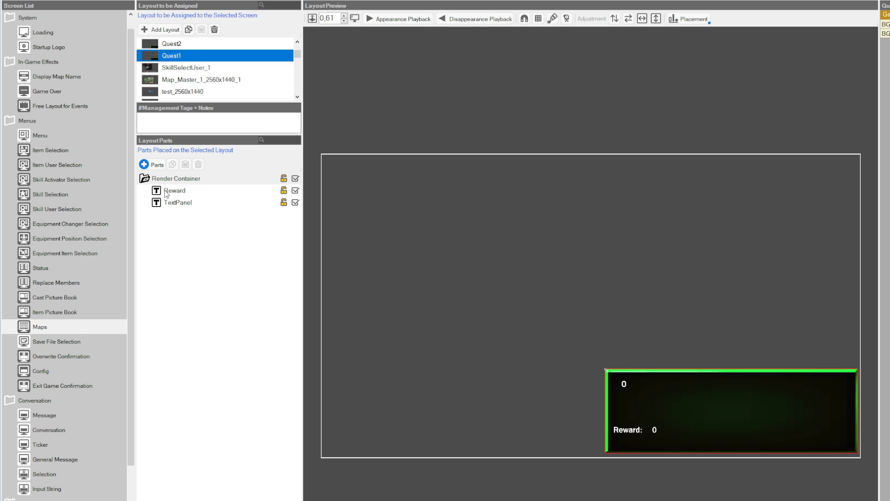
# - Inspect the Reward and TextPanel parts of the Quest1 layout, including the TextPanel's text property
pyautogui.click(166, 192)
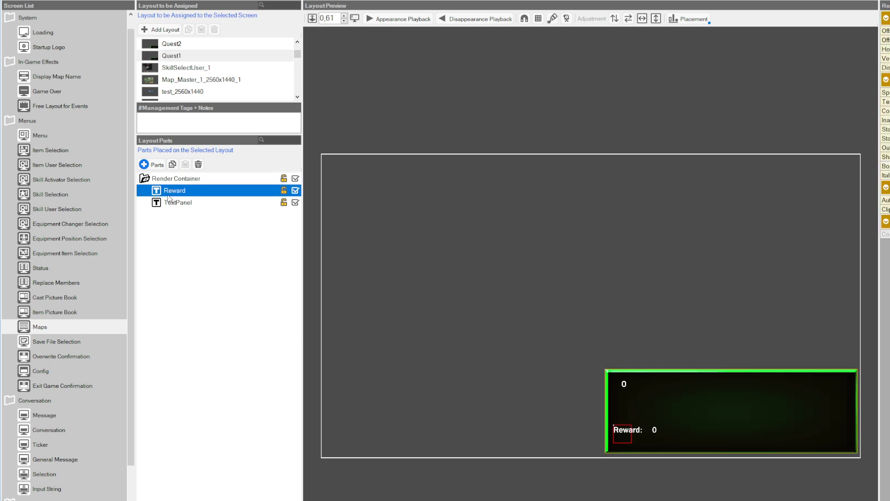
pyautogui.click(168, 204)
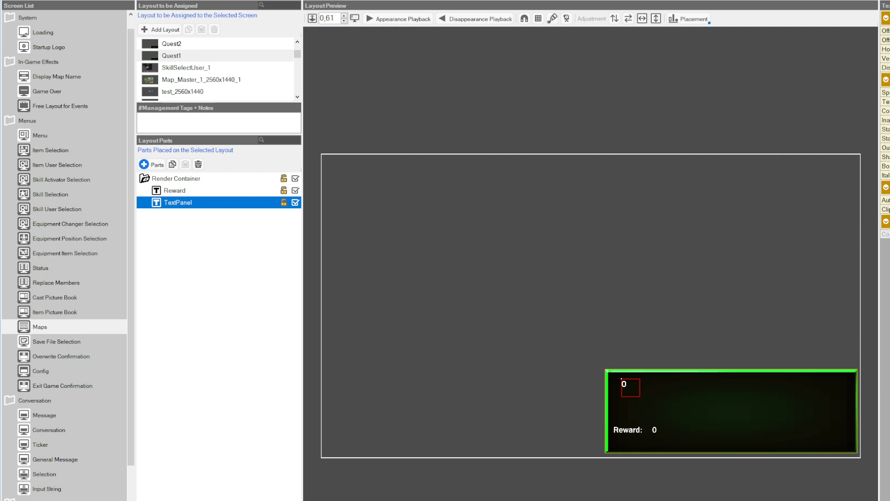
pyautogui.click(885, 101)
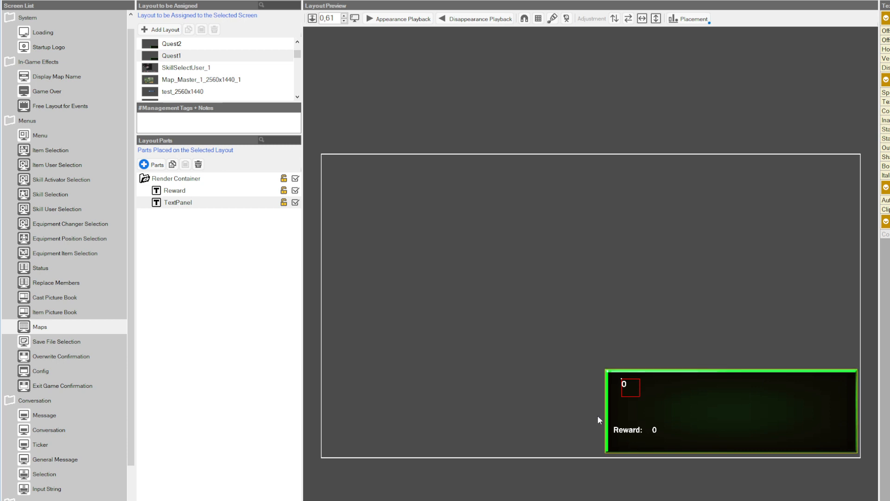
pyautogui.click(177, 203)
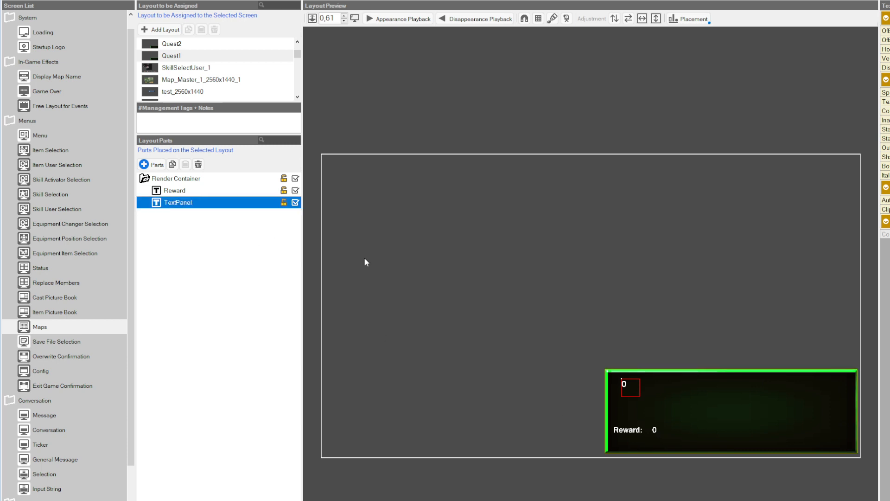
pyautogui.click(159, 192)
pyautogui.click(176, 203)
pyautogui.click(188, 192)
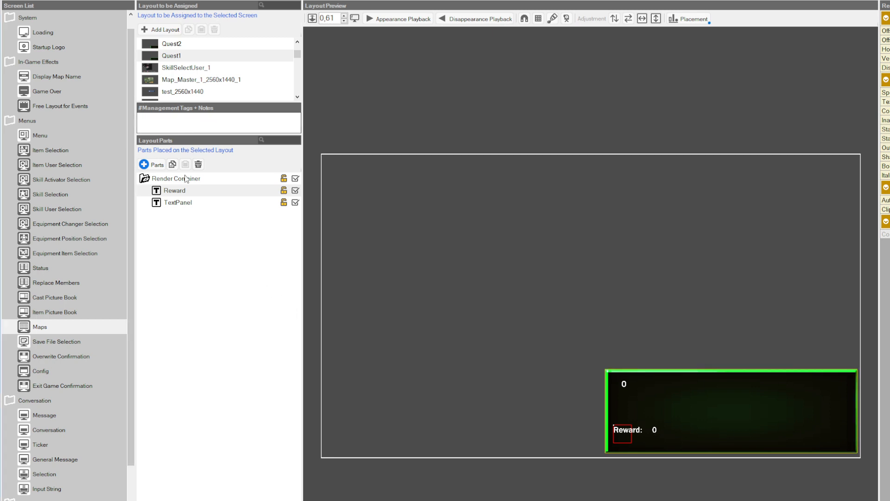
# - Review the Quest2, QuestMain and Quest3 layouts of the Maps screen and return to the Map Editor
pyautogui.click(180, 44)
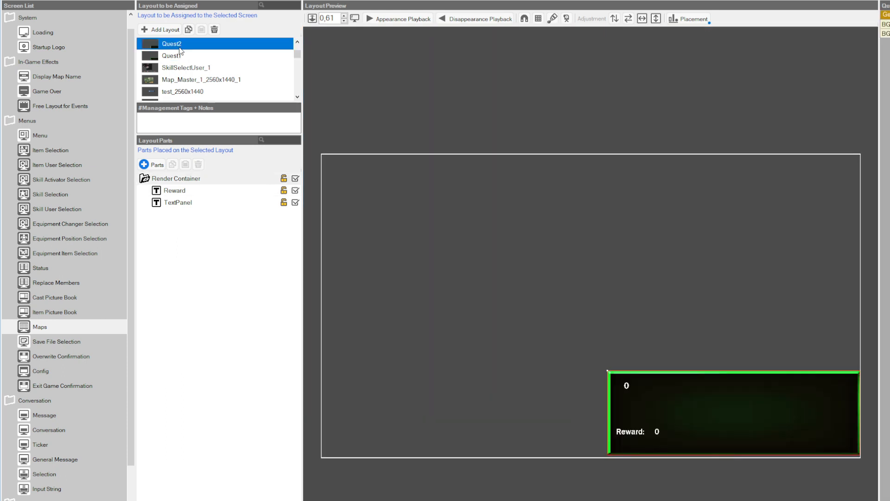
pyautogui.scroll(1, 186, 55)
pyautogui.click(180, 70)
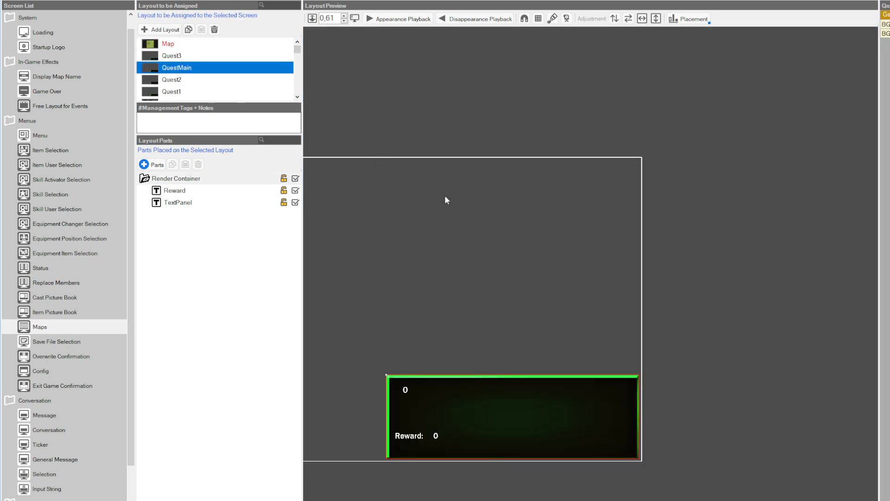
pyautogui.click(167, 55)
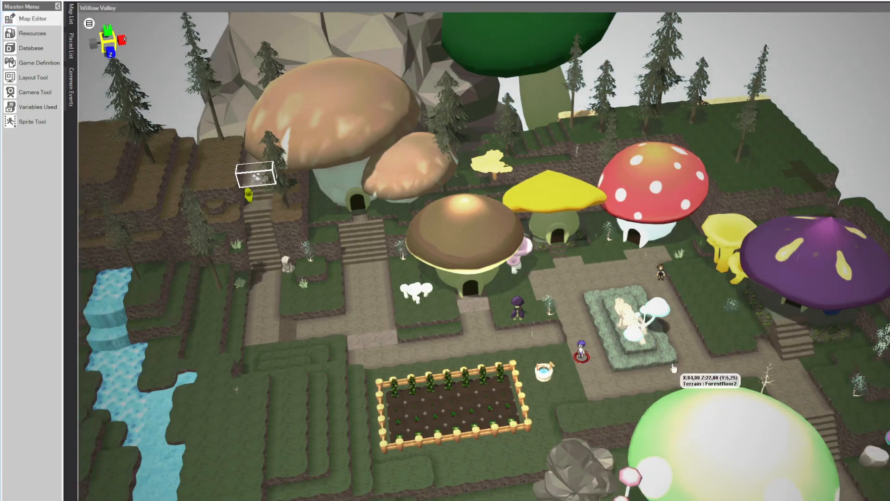
pyautogui.scroll(2, 672, 366)
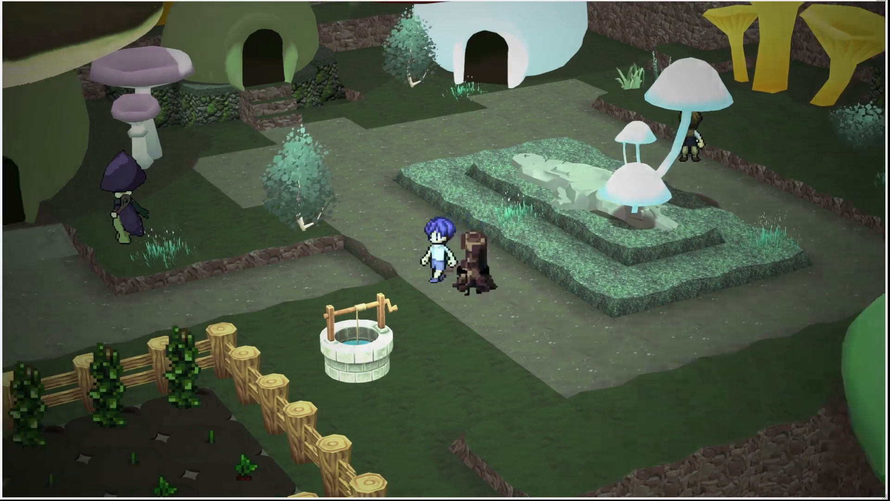
# - In the test play, walk the hero around the path beside the statue and open the in-game main menu
pyautogui.press('Up')
pyautogui.press('Right')
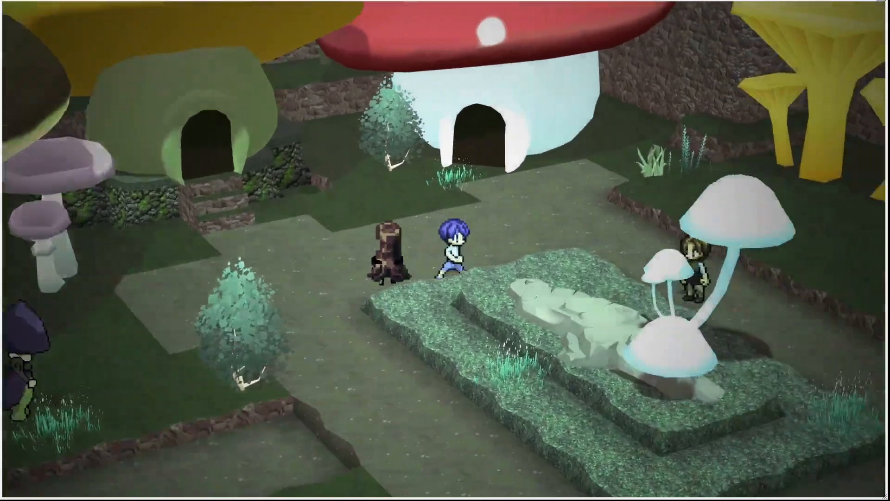
pyautogui.press('Left')
pyautogui.press('Down')
pyautogui.press('Escape')
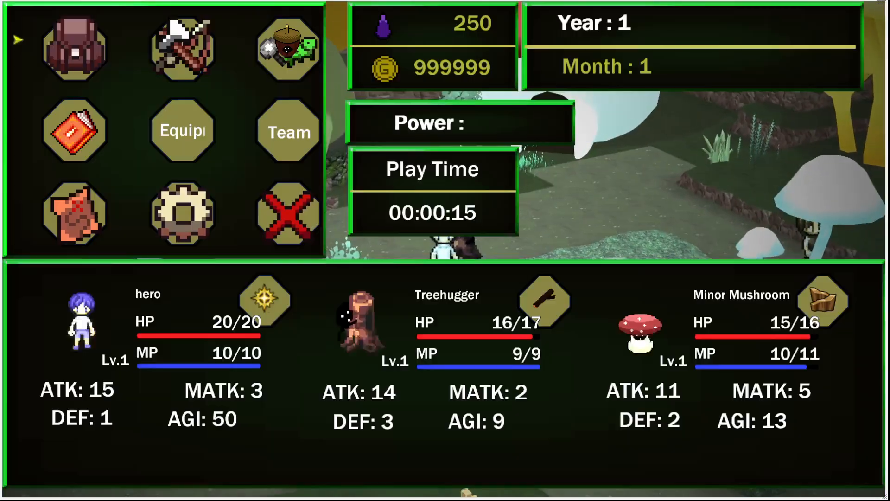
# - Open the Quest list from the main menu and view the Storyquest details
pyautogui.press('Down')
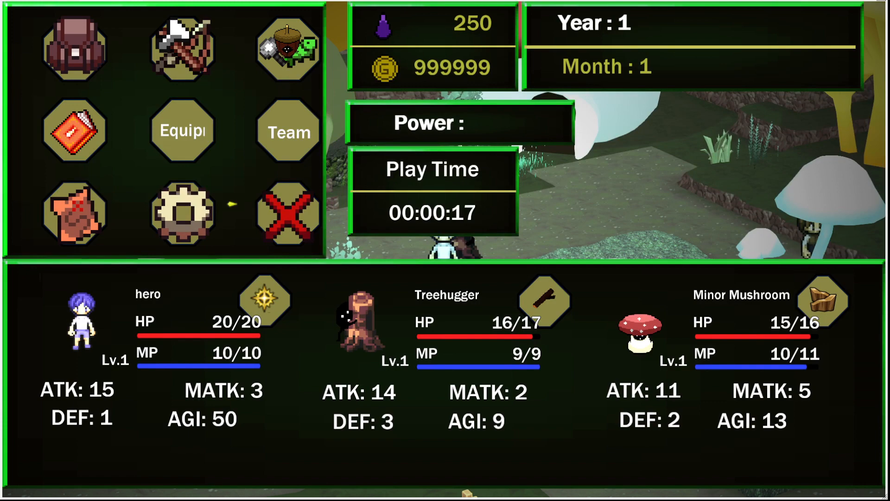
pyautogui.press('Return')
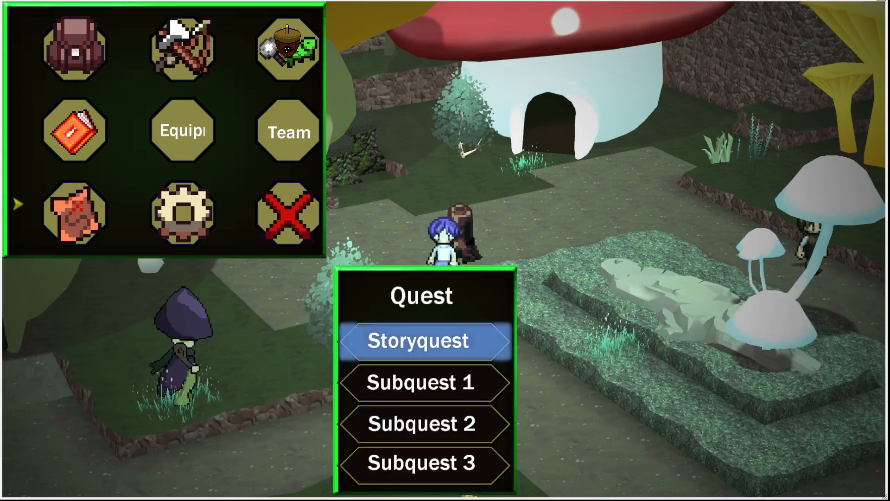
pyautogui.press('Down')
pyautogui.press('Up')
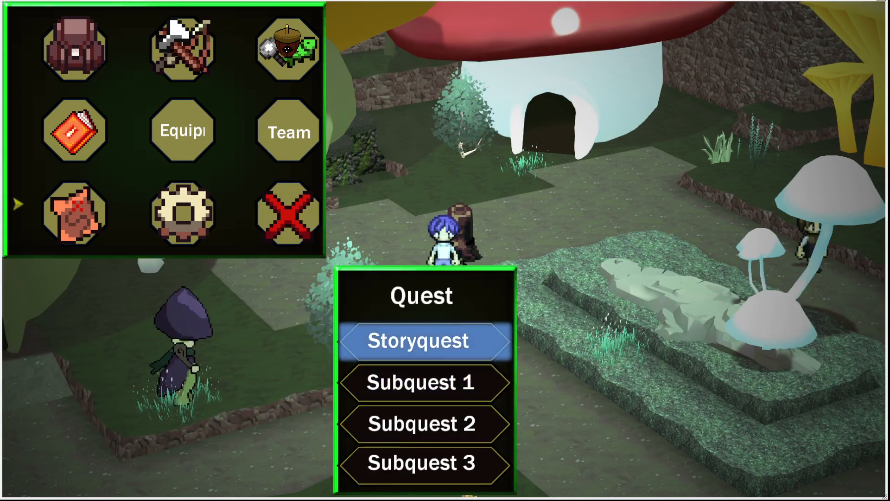
pyautogui.press('Return')
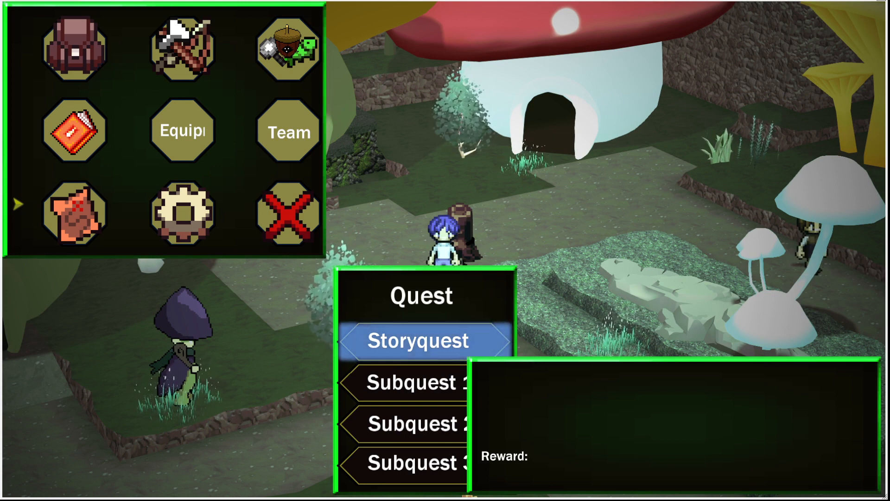
pyautogui.press('Escape')
# - Browse the subquests in the Quest list and view the details of Subquest 1
pyautogui.press('Down')
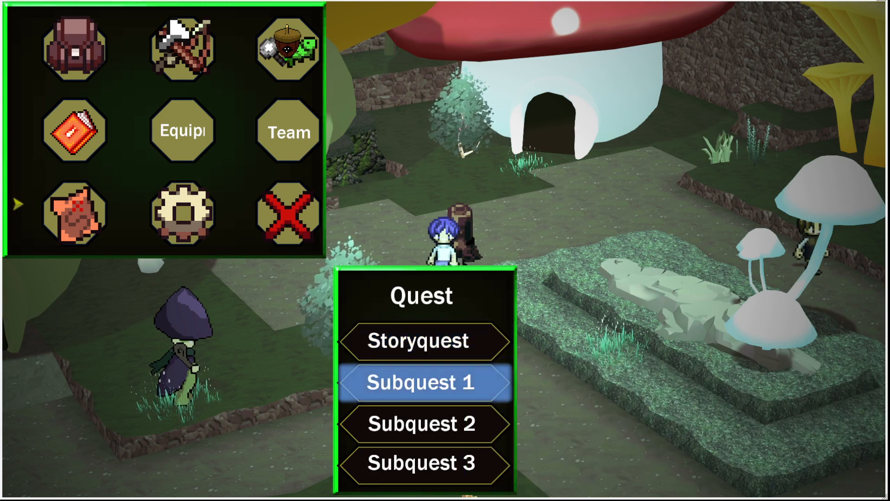
pyautogui.press('Return')
pyautogui.press('Escape')
pyautogui.press('Down')
pyautogui.press('Down')
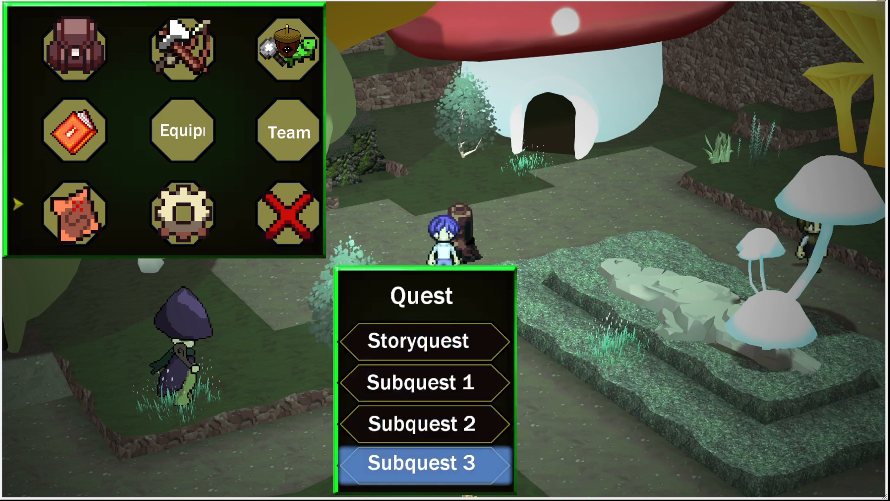
pyautogui.press('Up')
pyautogui.press('Up')
pyautogui.press('Down')
pyautogui.press('Down')
pyautogui.press('Up')
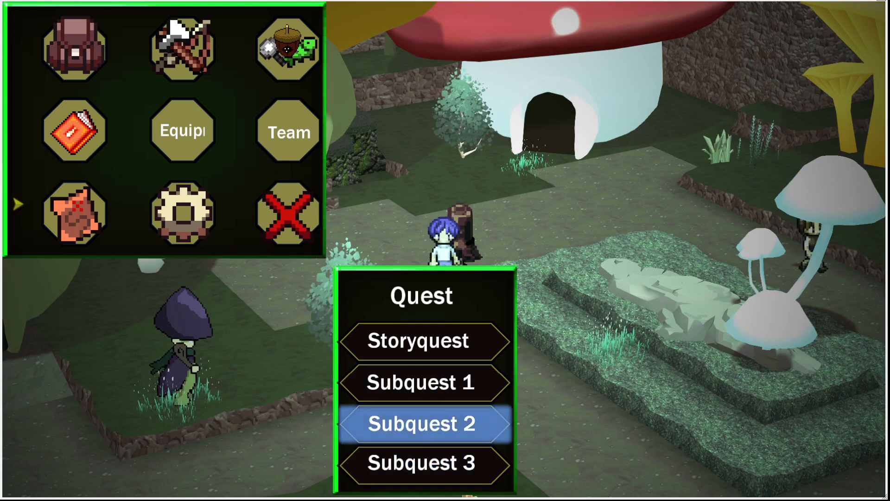
pyautogui.press('Up')
pyautogui.press('Return')
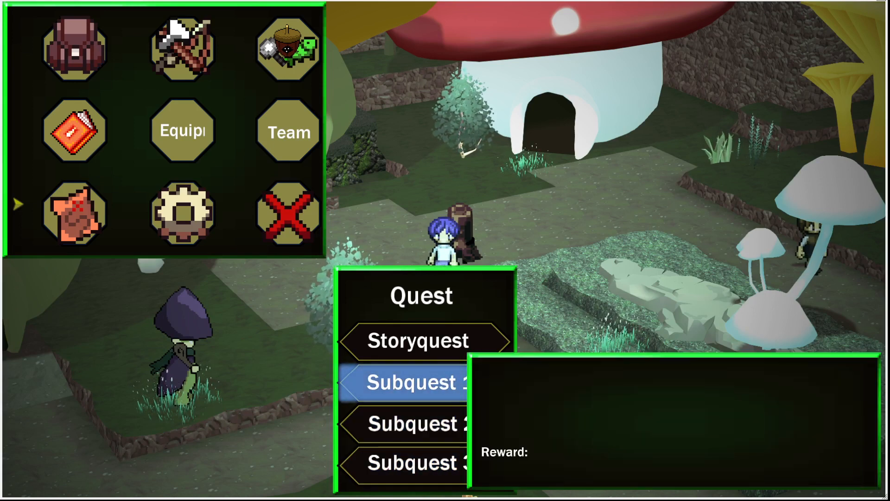
pyautogui.press('Escape')
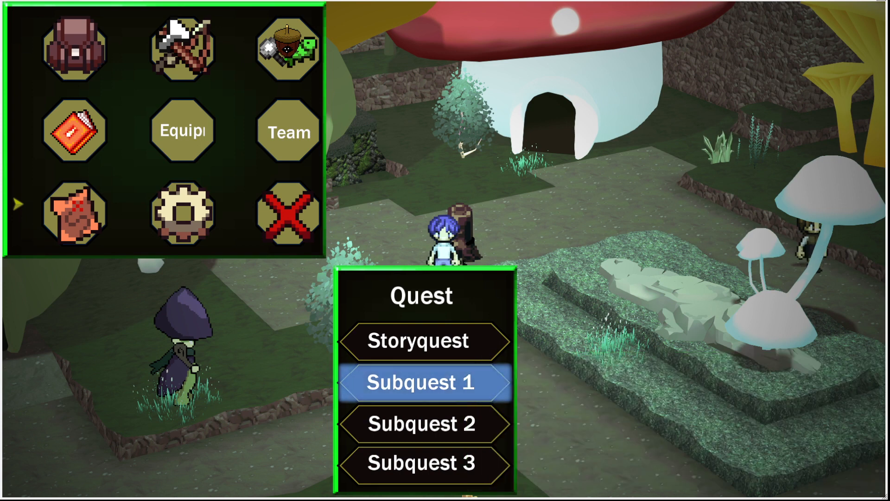
# - View the details of Subquest 3 and leave the quest menu
pyautogui.press('Down')
pyautogui.press('Up')
pyautogui.press('Down')
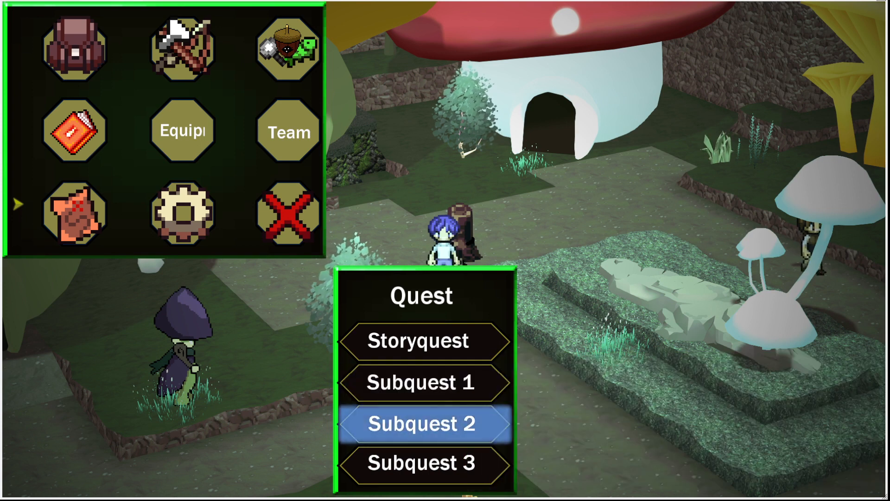
pyautogui.press('Down')
pyautogui.press('Return')
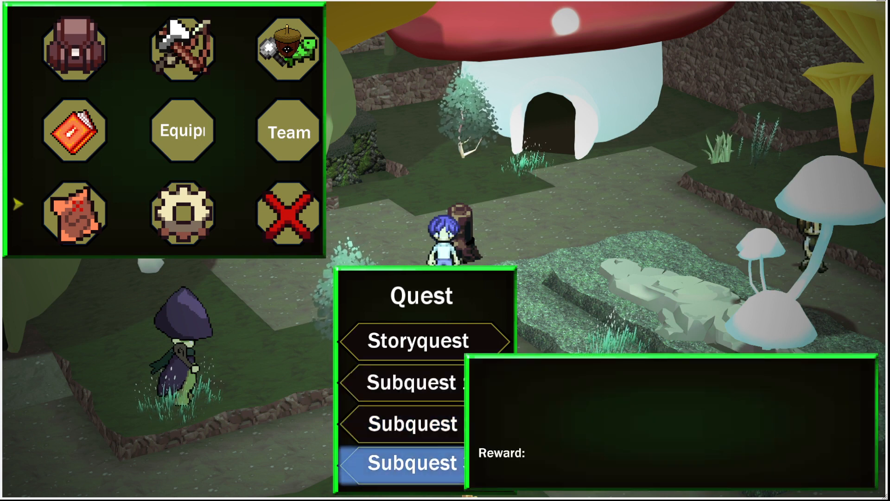
pyautogui.press('Escape')
pyautogui.press('Escape')
# - Walk the hero around the statue to the brown-haired villager behind the glowing mushrooms and start a conversation
pyautogui.press('Right')
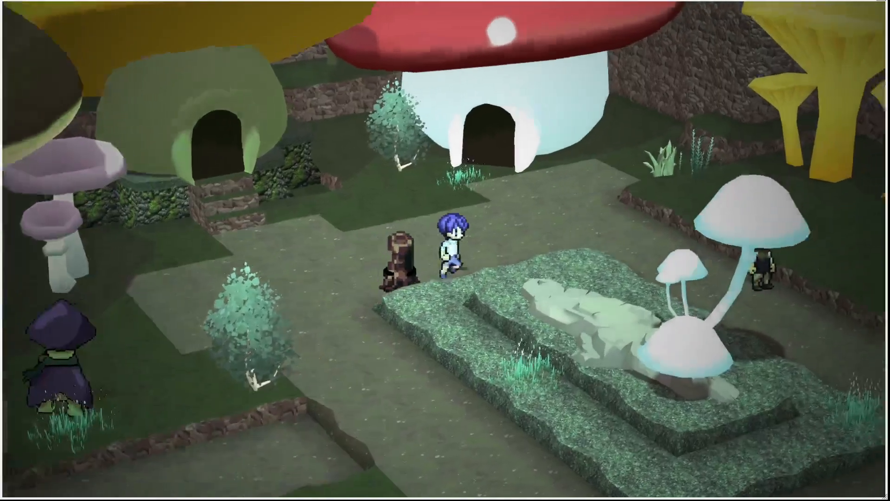
pyautogui.press('Down')
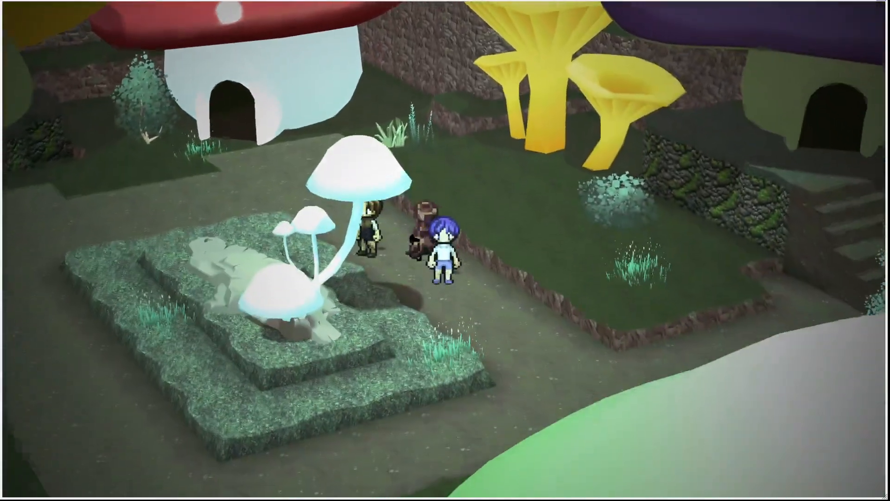
pyautogui.press('Left')
pyautogui.press('Up')
pyautogui.press('Right')
pyautogui.press('Return')
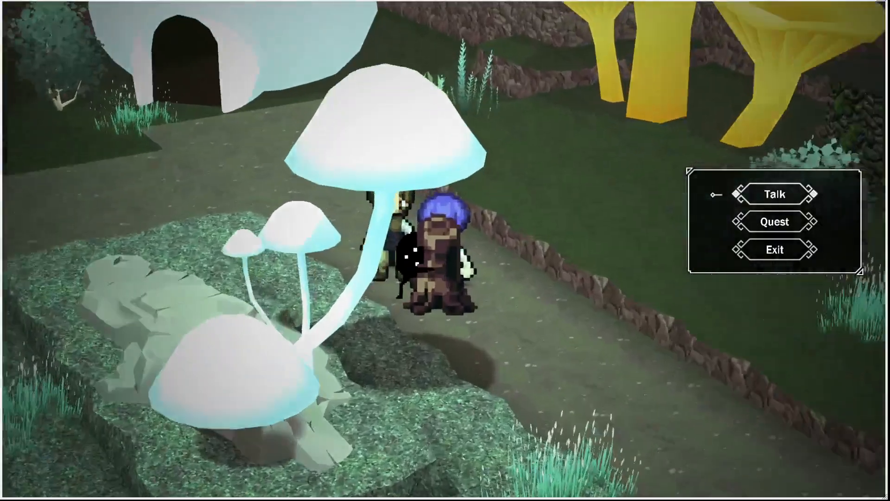
# - Accept the villager's quest to bring 7 Beans and finish the dialogue
pyautogui.press('Return')
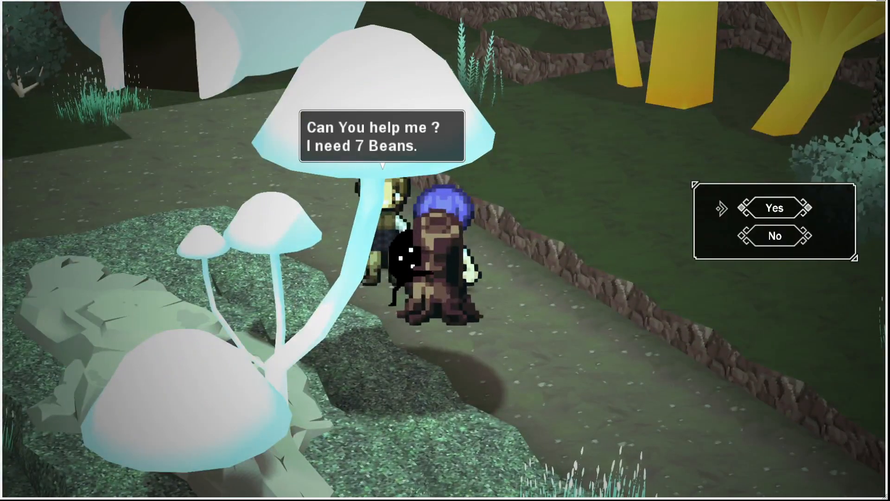
pyautogui.press('Return')
pyautogui.press('Return')
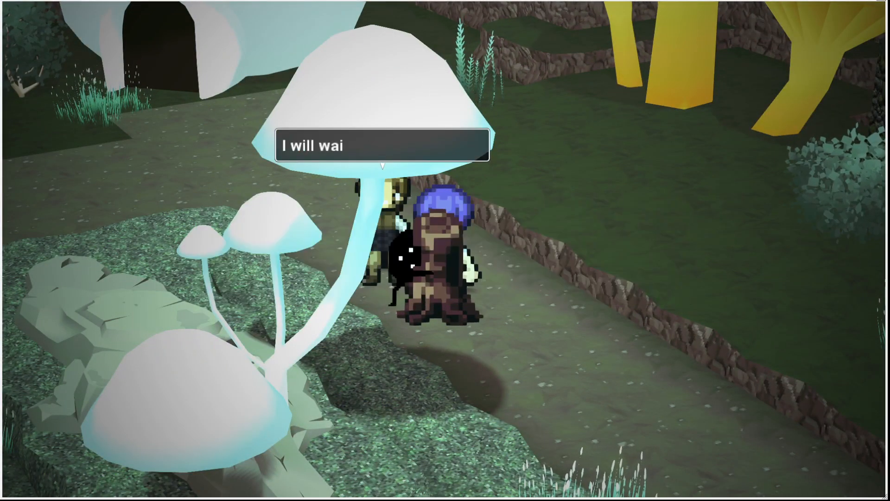
pyautogui.press('Return')
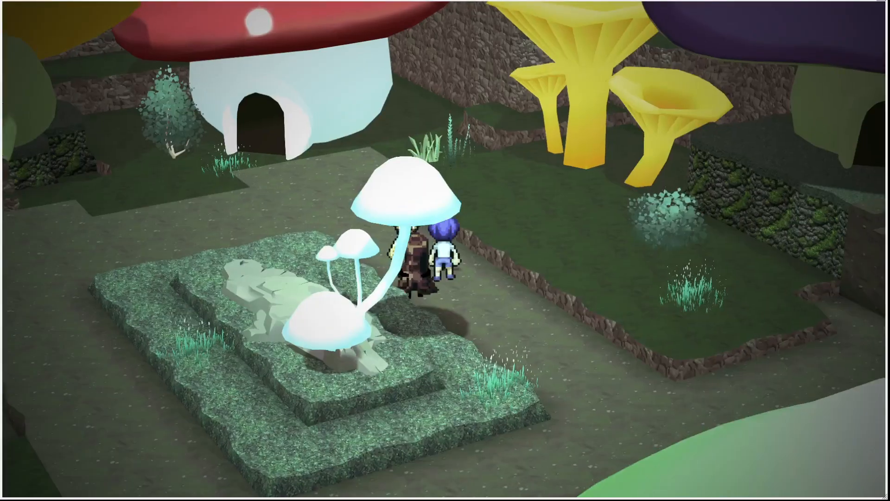
# - Walk the hero away from the villager and check the Subquest 1 details in the quest menu
pyautogui.press('Up')
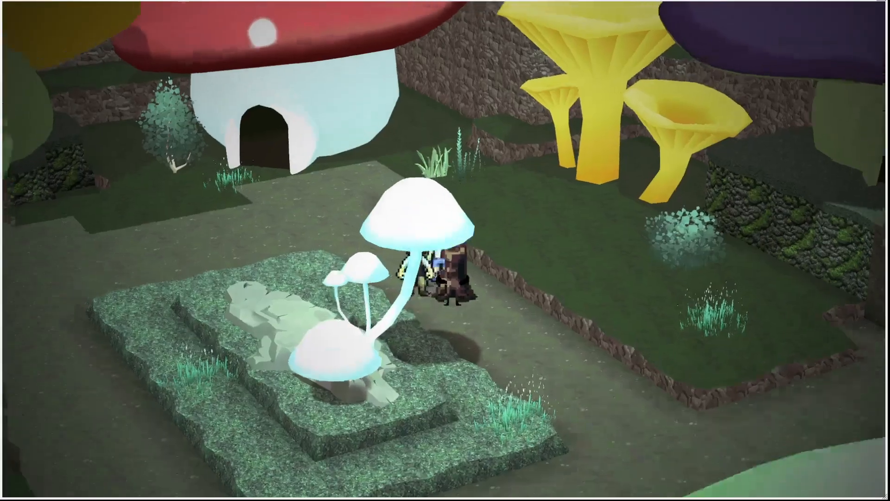
pyautogui.press('Left')
pyautogui.press('Down')
pyautogui.press('Escape')
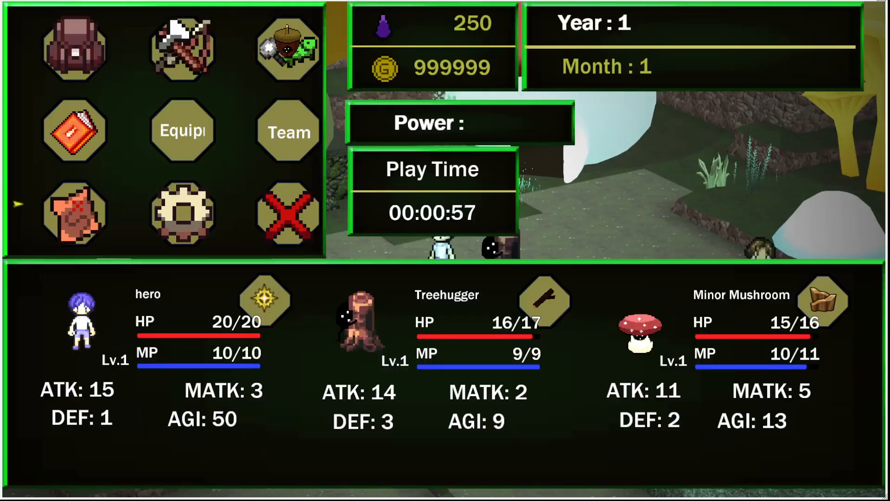
pyautogui.press('Return')
pyautogui.press('Up')
pyautogui.press('Up')
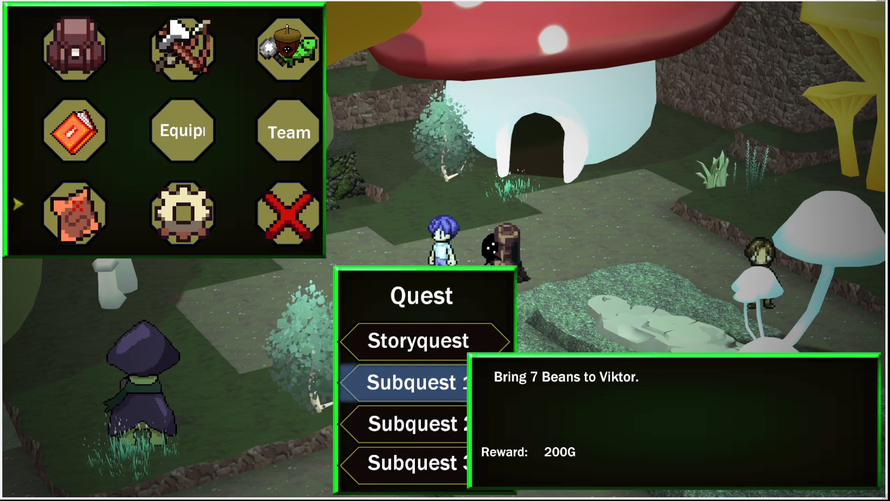
pyautogui.press('Escape')
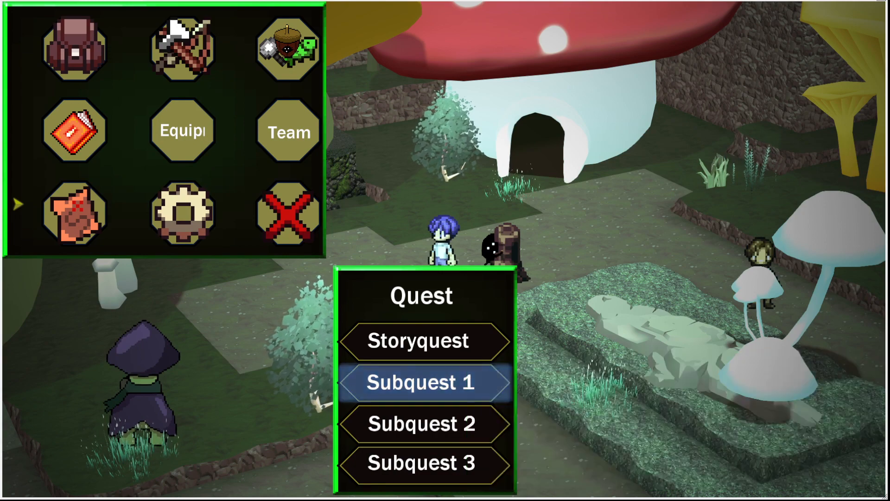
pyautogui.press('Escape')
# - Walk the hero to the purple-hooded villager on the grass and start a conversation
pyautogui.press('Up')
pyautogui.press('Left')
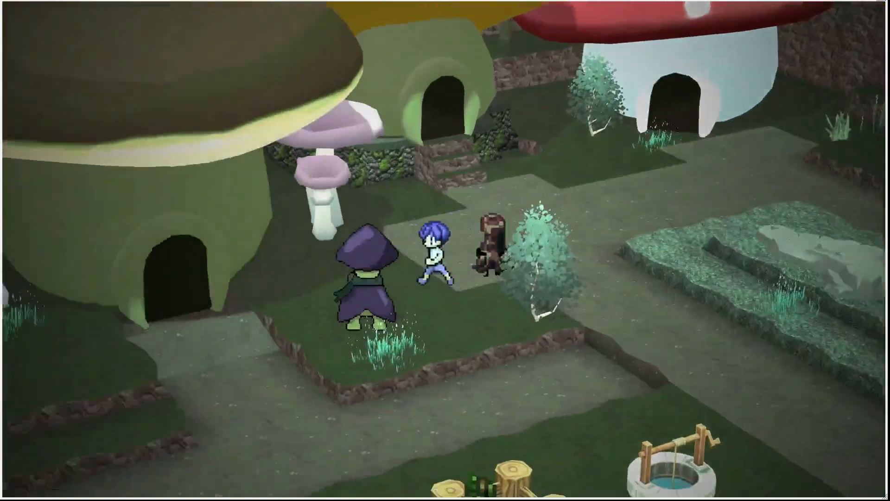
pyautogui.press('Down')
pyautogui.press('Return')
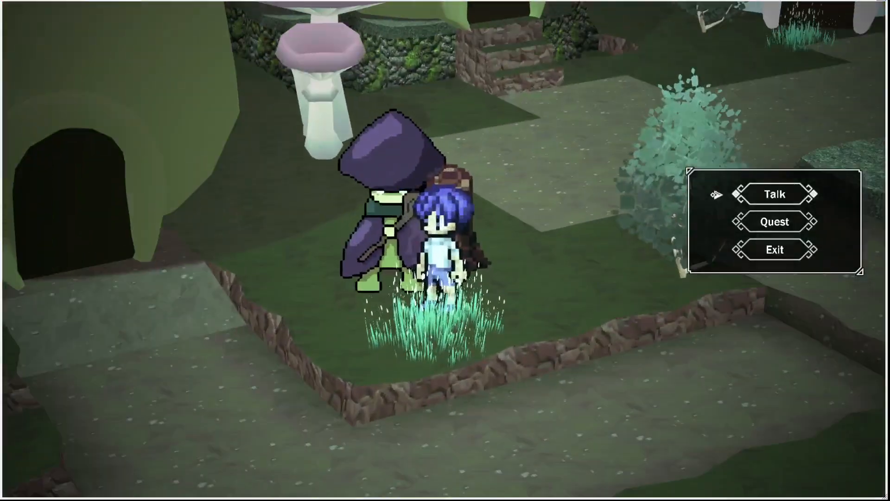
# - Choose Quest, accept the purple-hooded villager's request for 5 Carrots and finish the dialogue
pyautogui.press('Down')
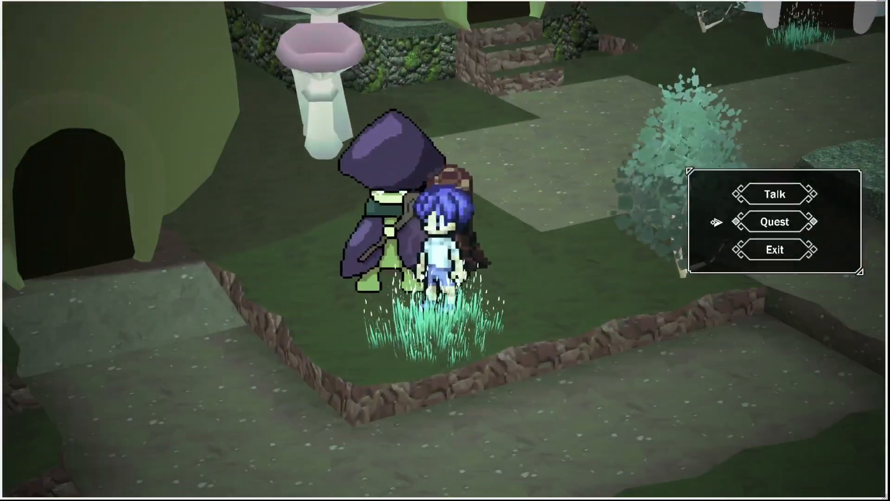
pyautogui.press('Return')
pyautogui.press('Return')
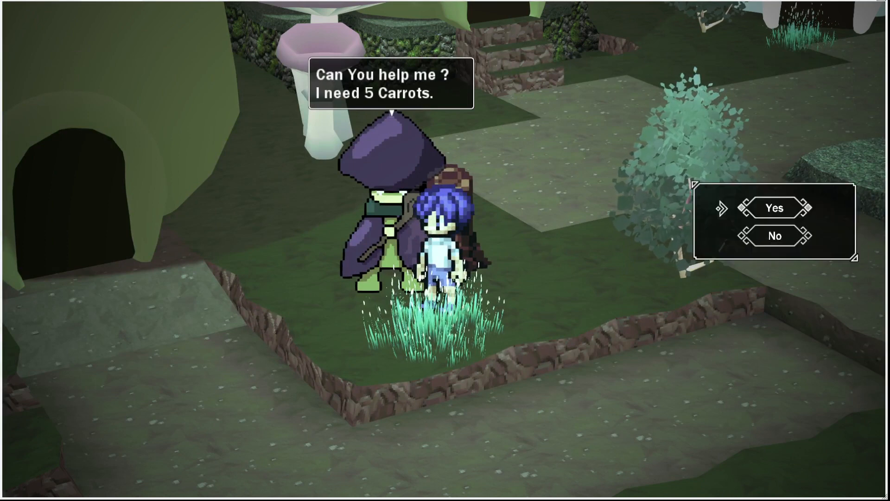
pyautogui.press('Return')
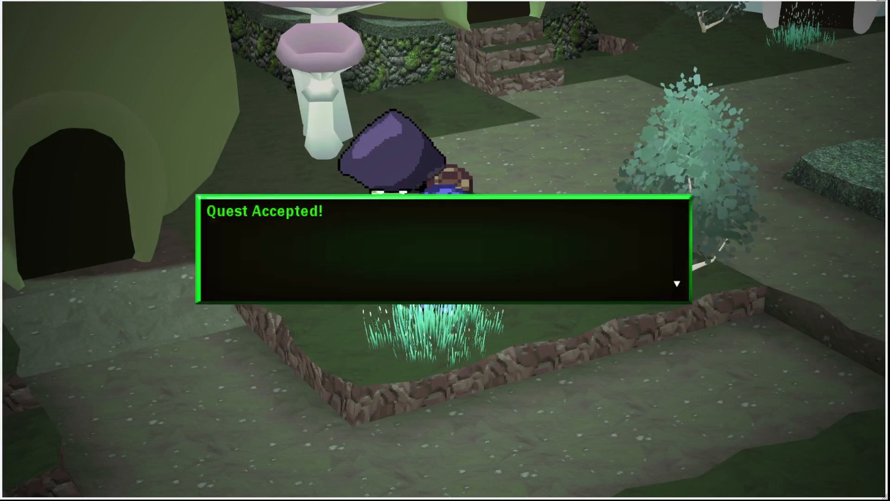
pyautogui.press('Return')
pyautogui.press('Return')
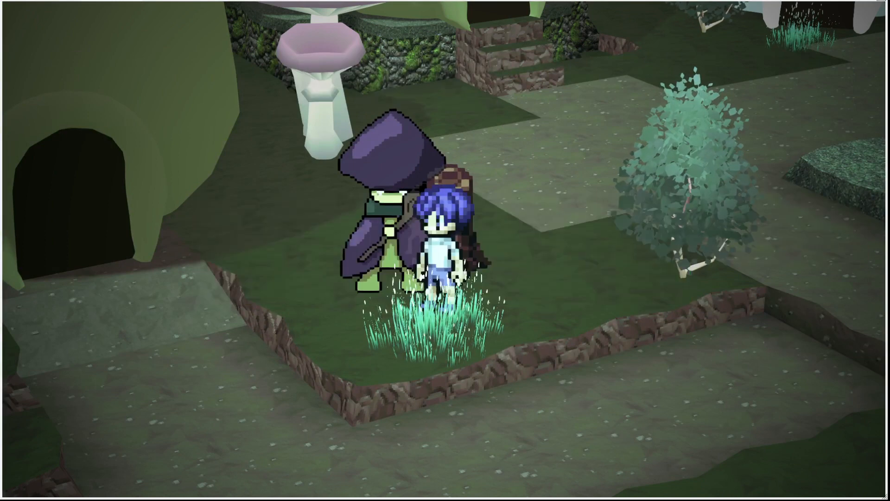
# - Walk the hero past the statue and the green mushroom house to the path by the wooden signpost
pyautogui.press('Right')
pyautogui.press('Down')
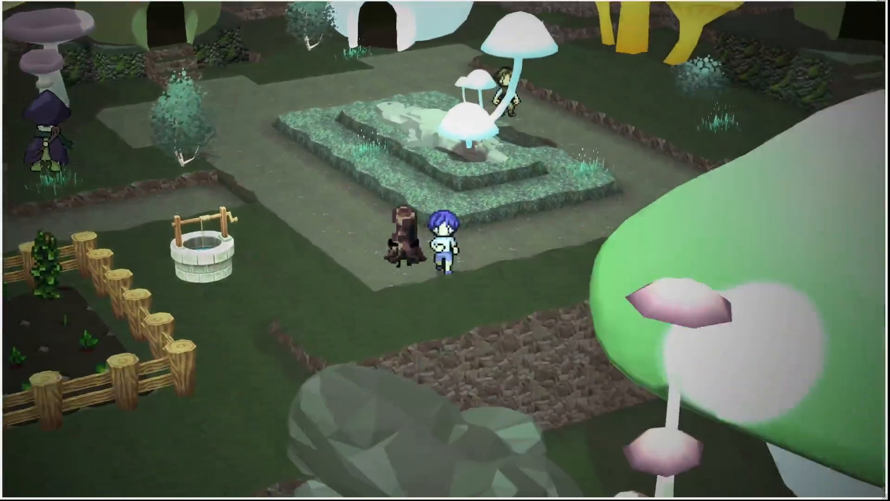
pyautogui.press('Down')
pyautogui.press('Right')
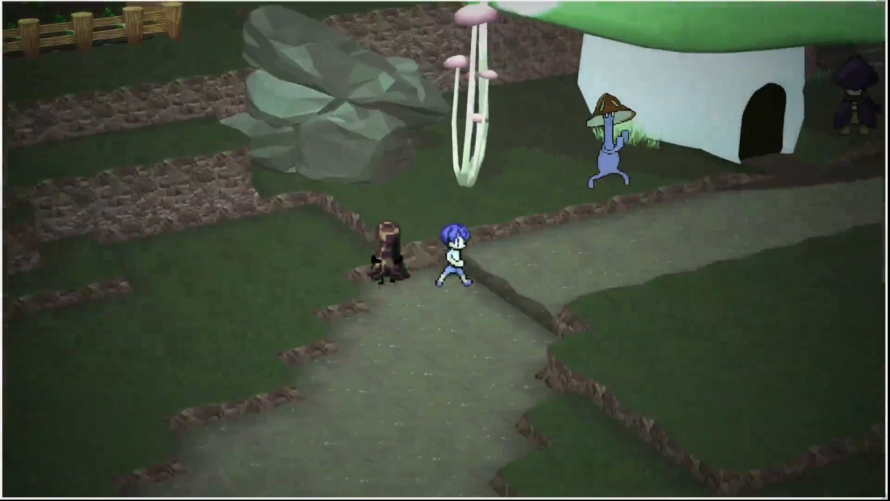
pyautogui.press('Right')
pyautogui.press('Up')
pyautogui.press('Left')
pyautogui.press('Right')
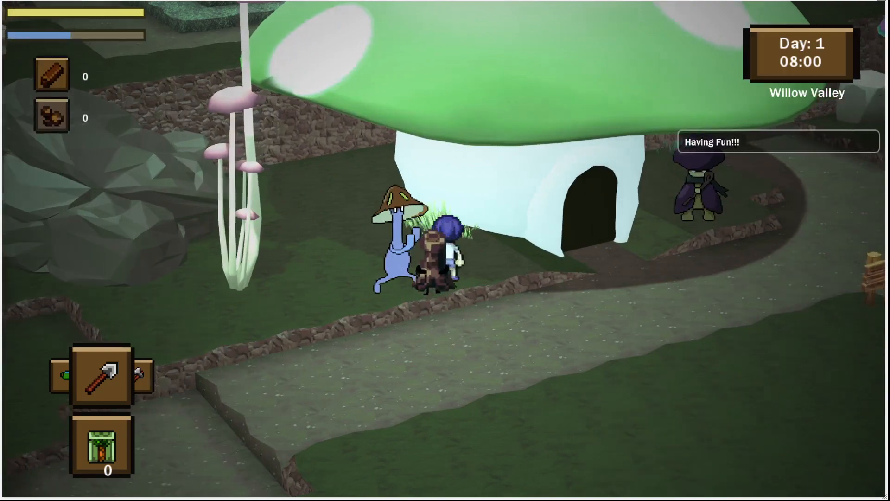
pyautogui.press('Right')
# - Check the details of Subquest 2 and Subquest 1 in the quest menu, and return to the map
pyautogui.press('Escape')
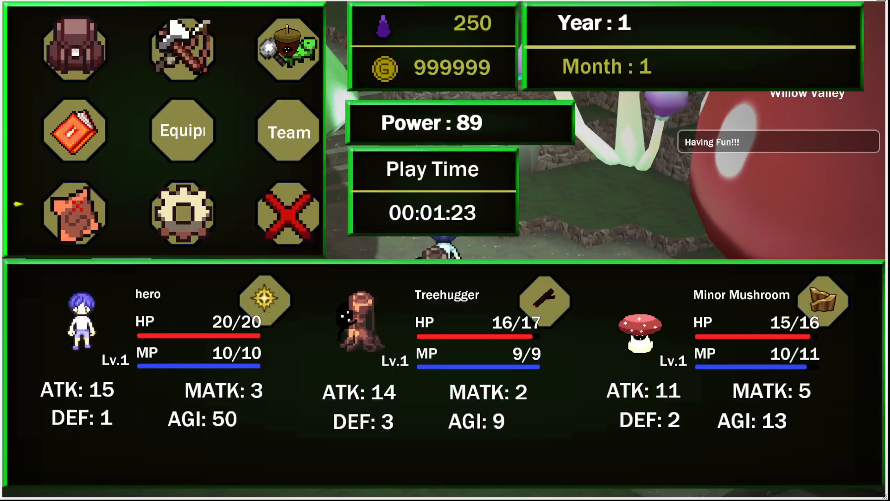
pyautogui.press('Down')
pyautogui.press('Return')
pyautogui.press('Down')
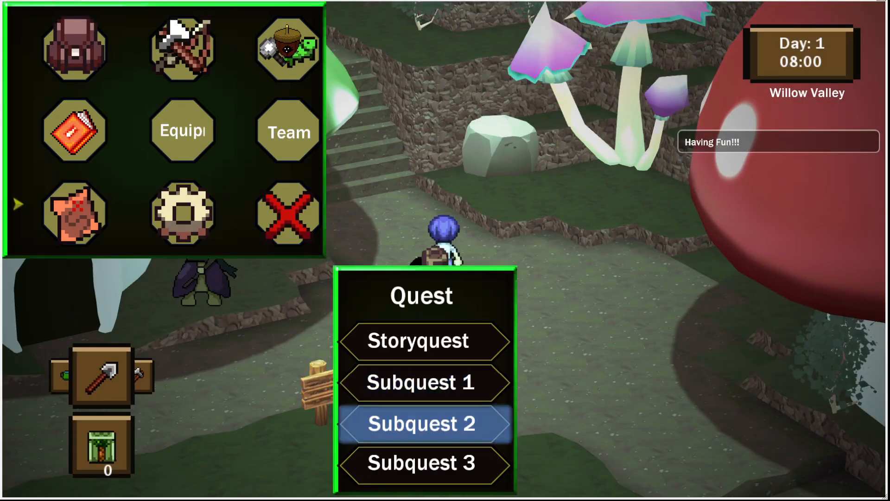
pyautogui.press('Return')
pyautogui.press('Escape')
pyautogui.press('Up')
pyautogui.press('Return')
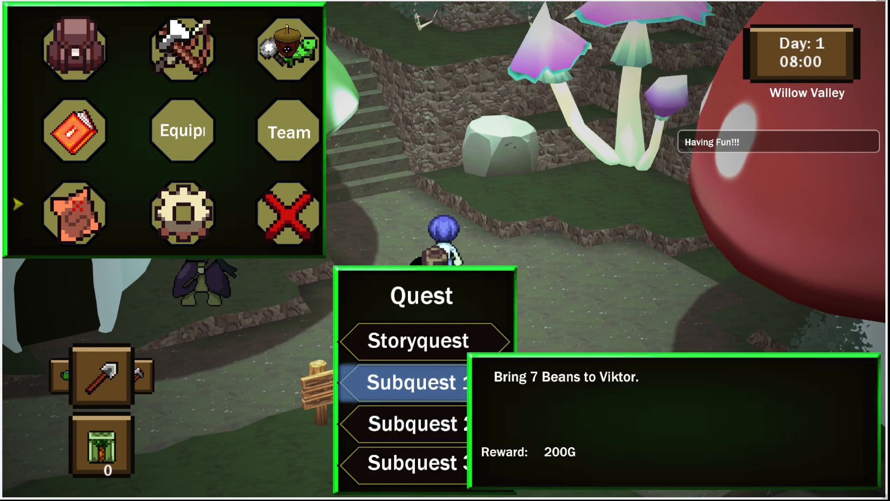
pyautogui.press('Escape')
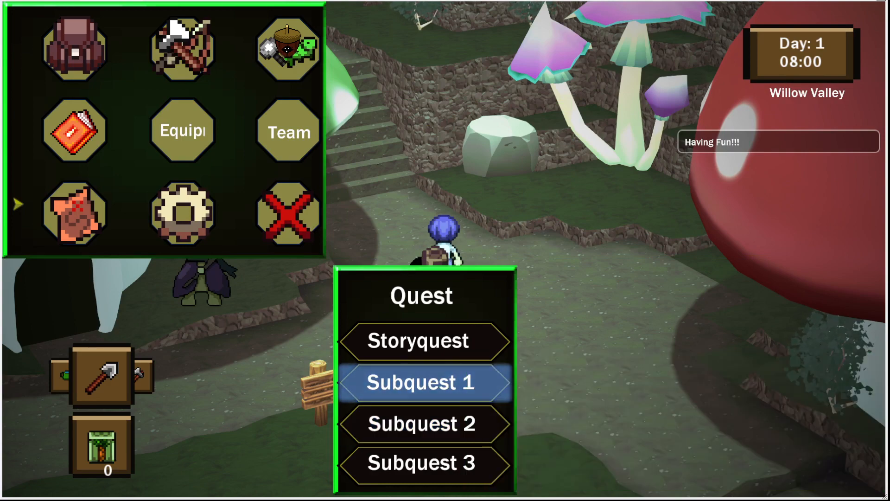
pyautogui.press('Escape')
pyautogui.press('Escape')
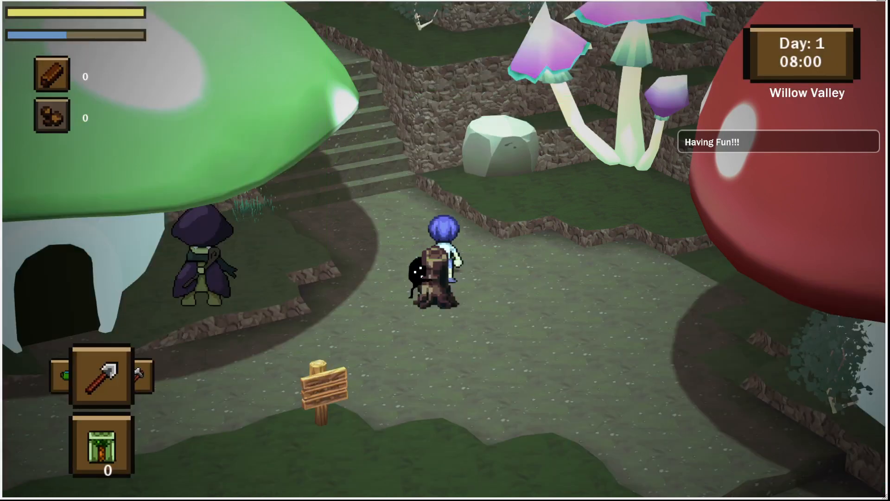
# - Check the Carrot and Bean stock in the Backpack, and return to the map
pyautogui.press('Escape')
pyautogui.press('Return')
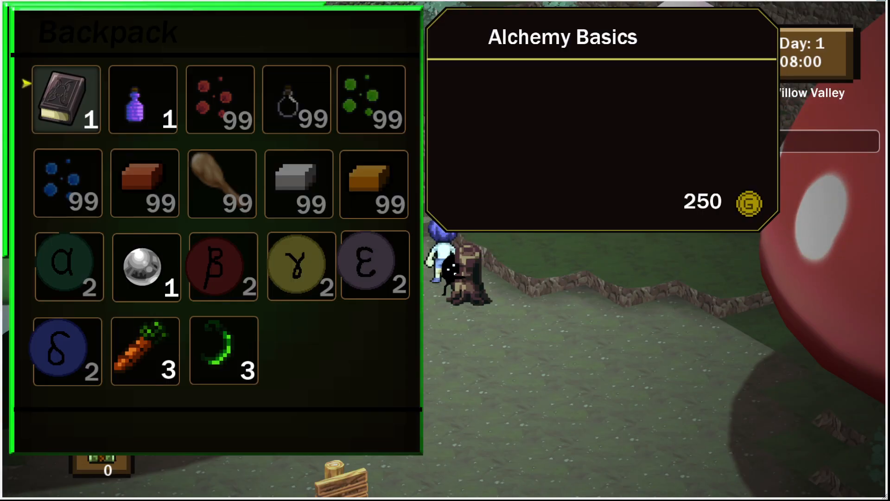
pyautogui.press('Down')
pyautogui.press('Down')
pyautogui.press('Right')
pyautogui.press('Right')
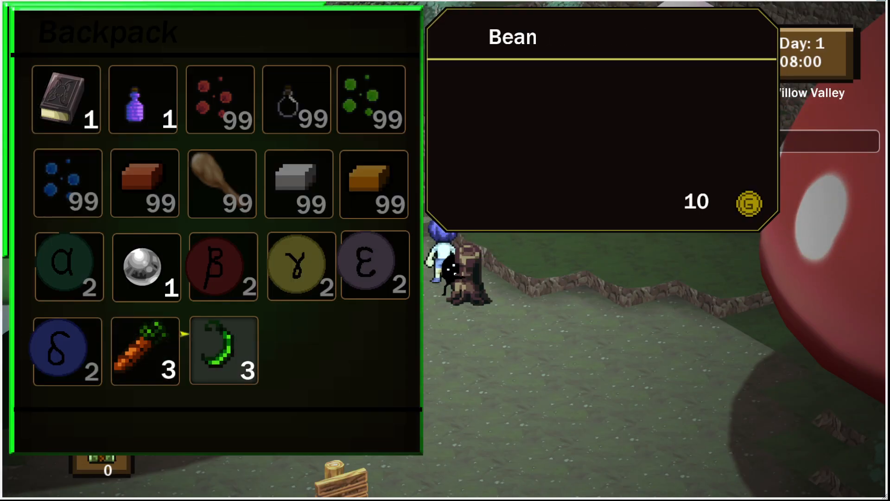
pyautogui.press('Escape')
# - Walk the hero down the path to the blue mushroom creature beside the green mushroom house
pyautogui.press('Left')
pyautogui.press('Down')
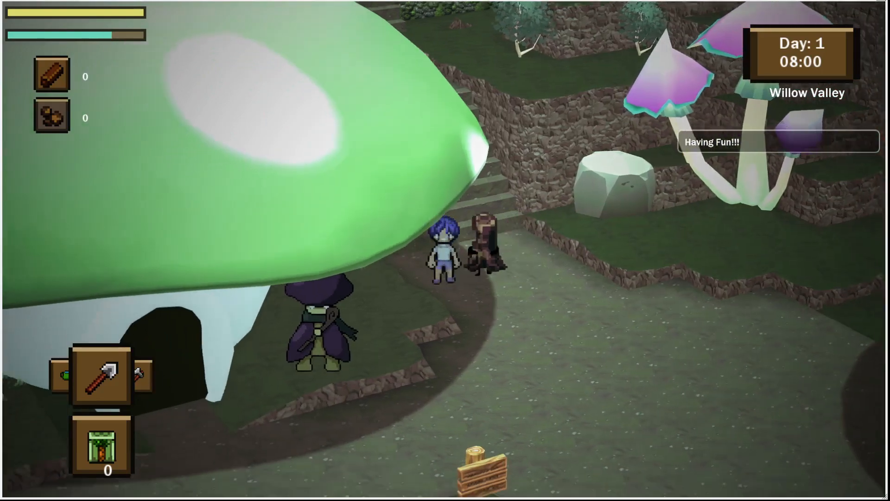
pyautogui.press('Right')
pyautogui.press('Left')
pyautogui.press('Left')
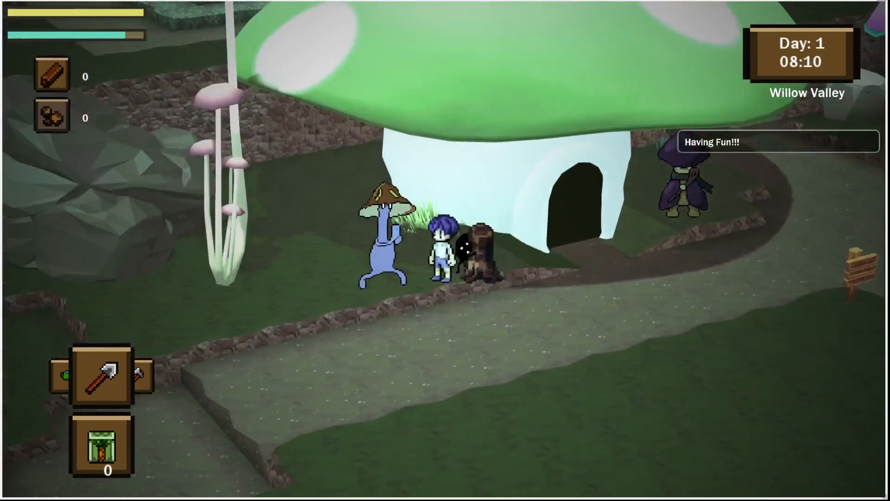
pyautogui.press('Right')
# - Look into the Backpack again and return to the map
pyautogui.press('Escape')
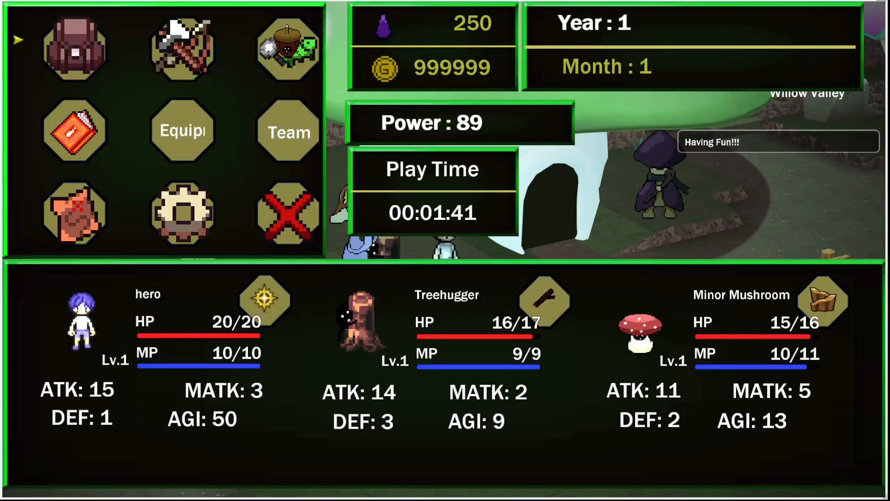
pyautogui.press('Return')
pyautogui.press('Escape')
pyautogui.press('Escape')
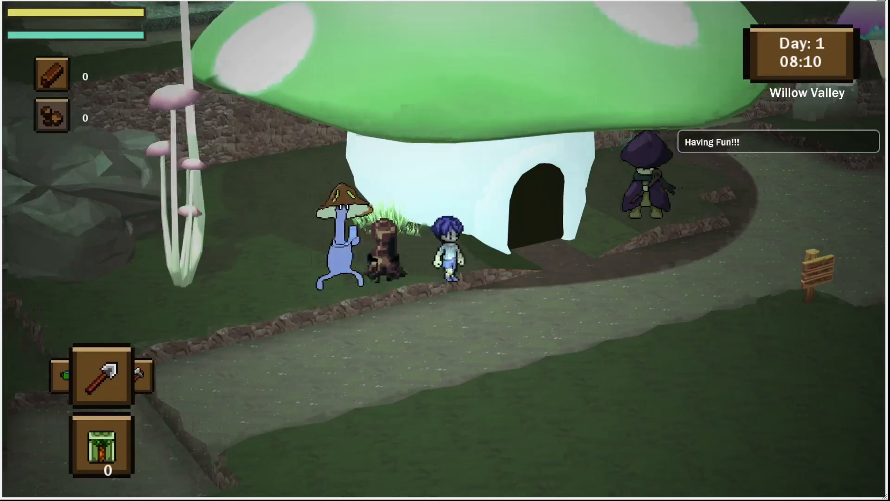
# - Walk the hero back along the path and up the stairs to the glowing white mushrooms by the statue
pyautogui.press('Right')
pyautogui.press('Up')
pyautogui.press('Up')
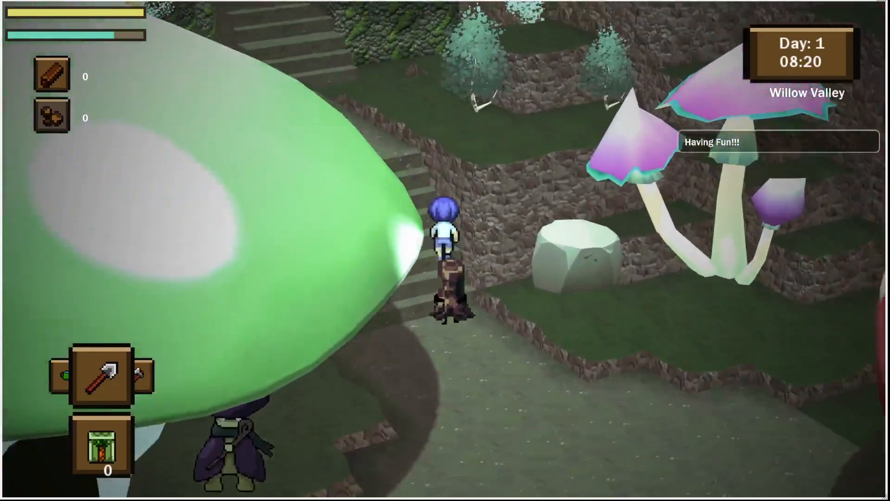
pyautogui.press('Left')
pyautogui.press('Up')
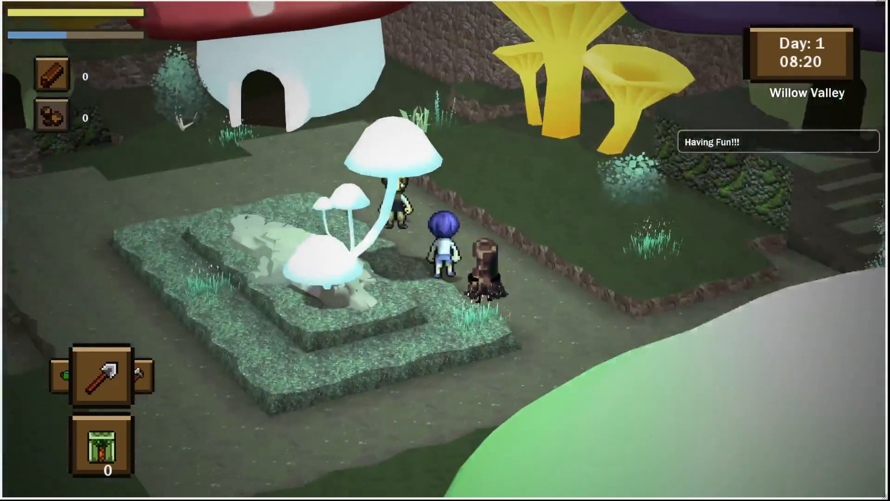
# - Approach the brown-haired villager behind the glowing mushrooms and start a conversation
pyautogui.press('Right')
pyautogui.press('Left')
pyautogui.press('Left')
pyautogui.press('Down')
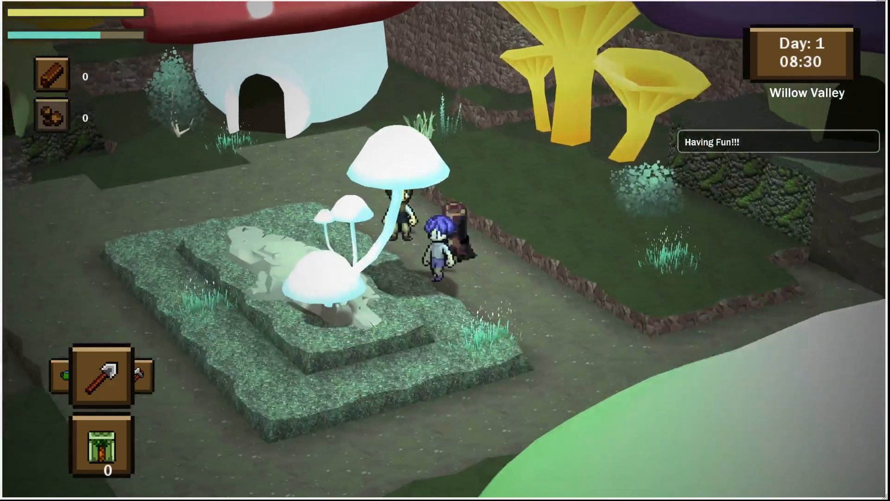
pyautogui.press('Up')
pyautogui.press('Up')
pyautogui.press('Right')
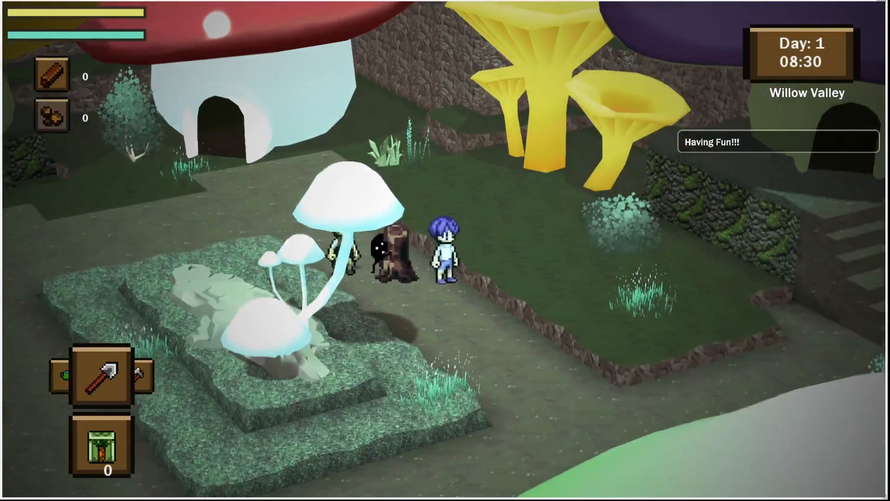
pyautogui.press('Left')
pyautogui.press('Up')
pyautogui.press('e')
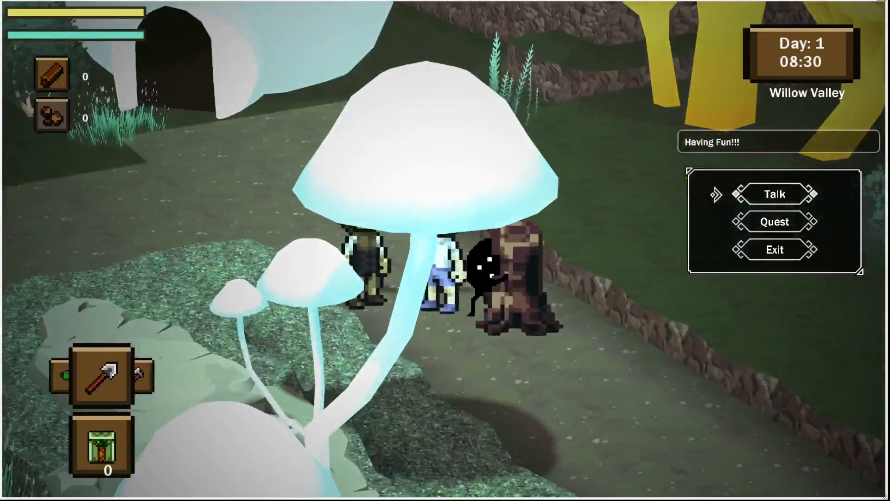
# - Choose Quest, hand over the Beans to the brown-haired villager and finish the dialogue
pyautogui.press('Down')
pyautogui.press('Up')
pyautogui.press('Down')
pyautogui.press('e')
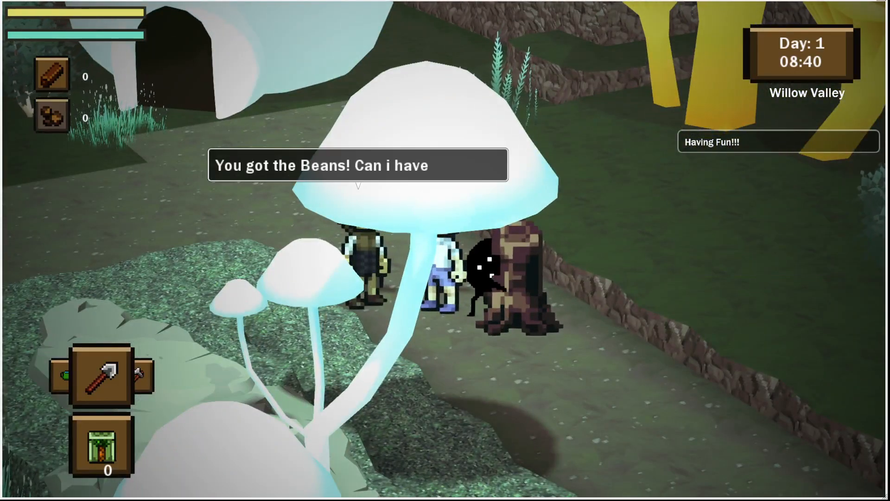
pyautogui.press('e')
pyautogui.press('e')
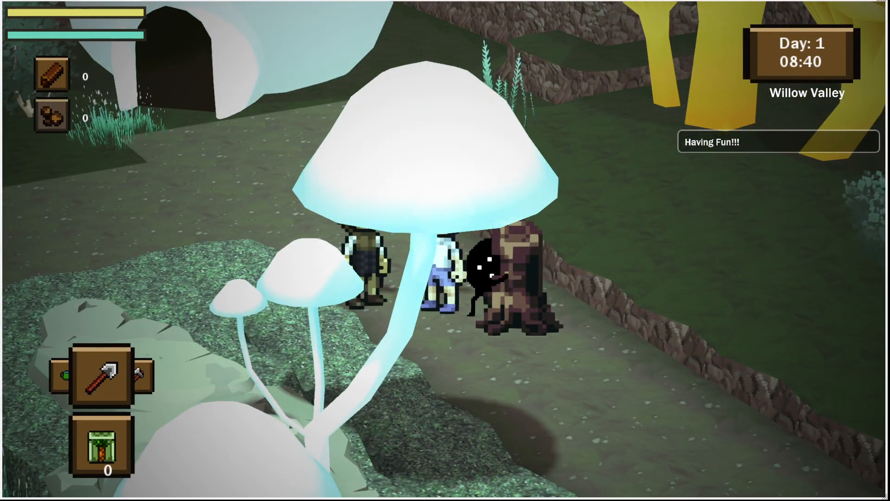
pyautogui.press('e')
pyautogui.press('e')
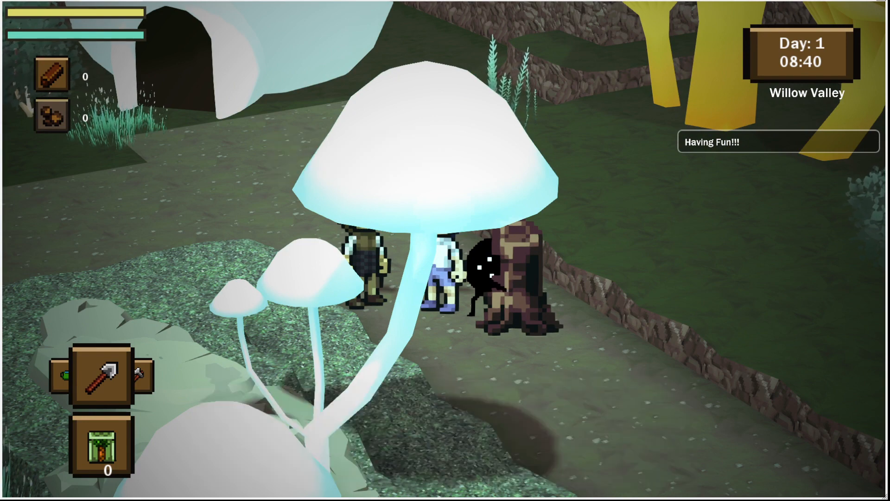
# - Check the details of Subquest 1 in the quest menu, and return to the map
pyautogui.press('Escape')
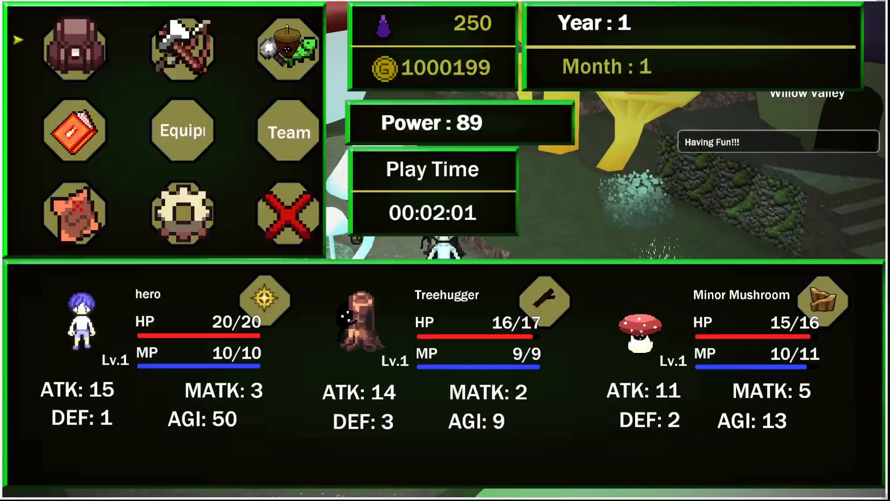
pyautogui.press('e')
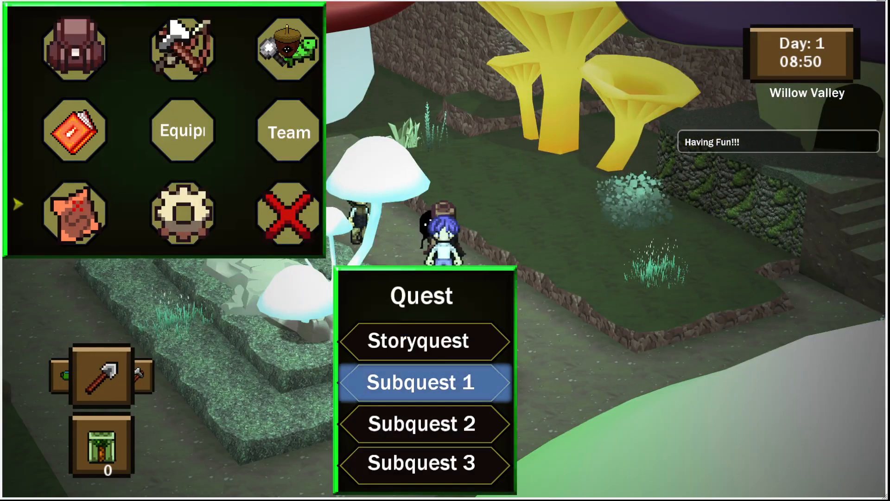
pyautogui.press('Down')
pyautogui.press('Up')
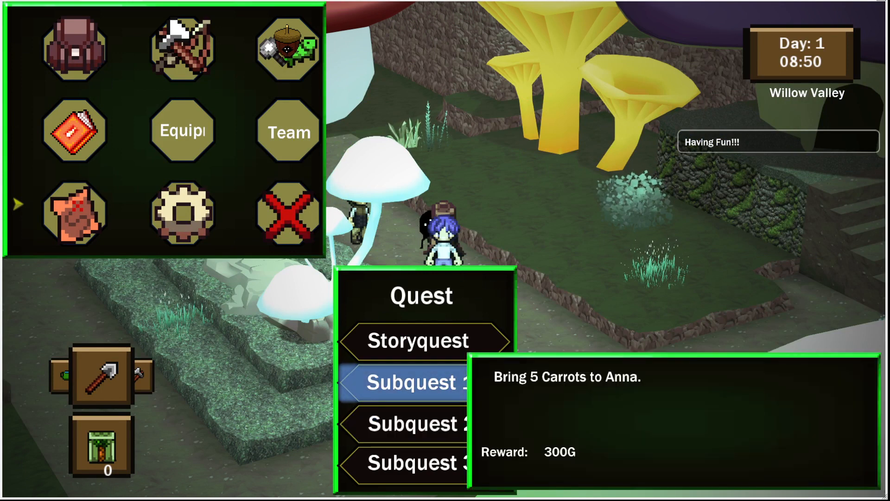
pyautogui.press('Escape')
pyautogui.press('Escape')
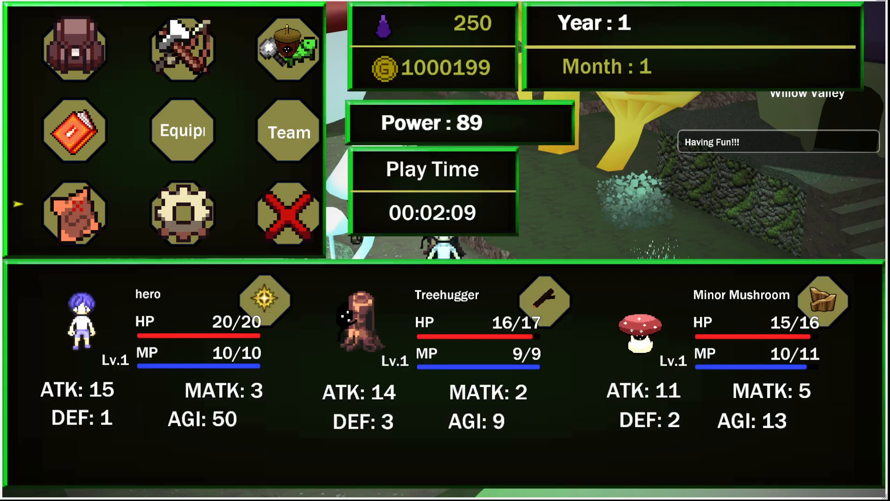
pyautogui.press('Escape')
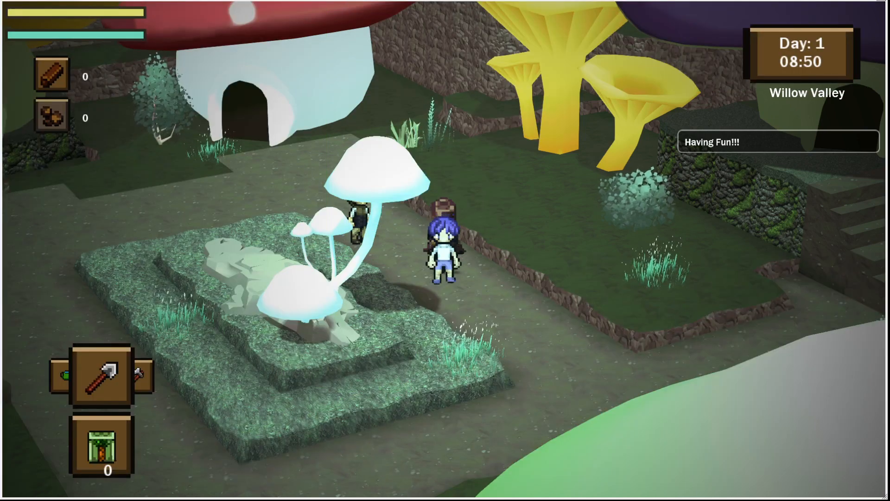
# - Walk the hero past the statue and the well to the purple-hooded villager and start a conversation
pyautogui.press('Left')
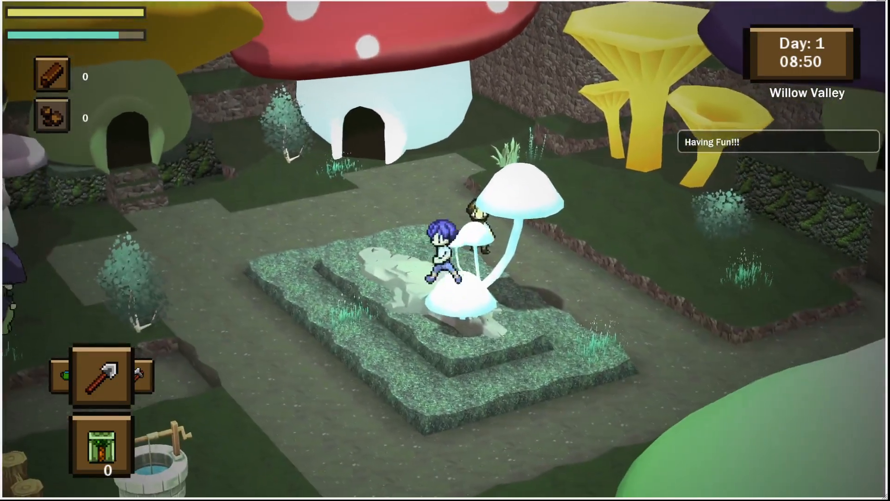
pyautogui.press('Right')
pyautogui.press('Left')
pyautogui.press('Down')
pyautogui.press('Up')
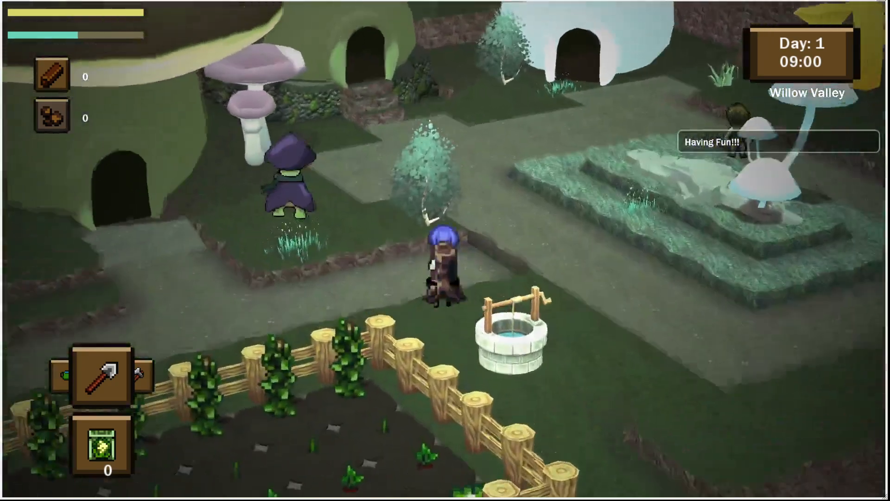
pyautogui.press('Down')
pyautogui.press('Right')
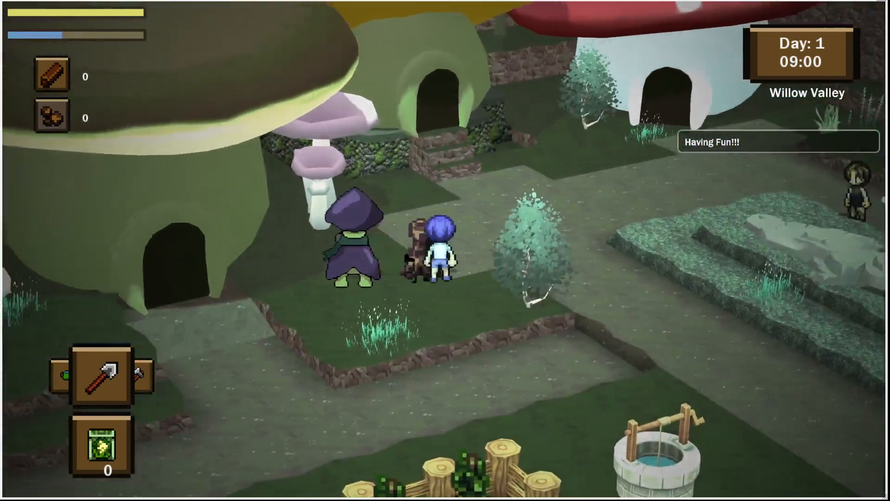
pyautogui.press('Left')
pyautogui.press('e')
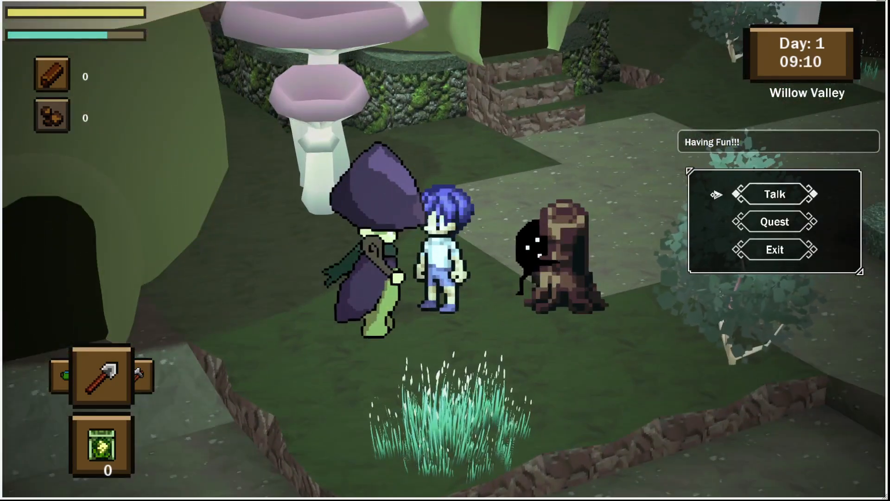
# - Choose Quest, answer Yes to hand over the Carrots to the purple-hooded villager and finish the dialogue
pyautogui.press('Down')
pyautogui.press('e')
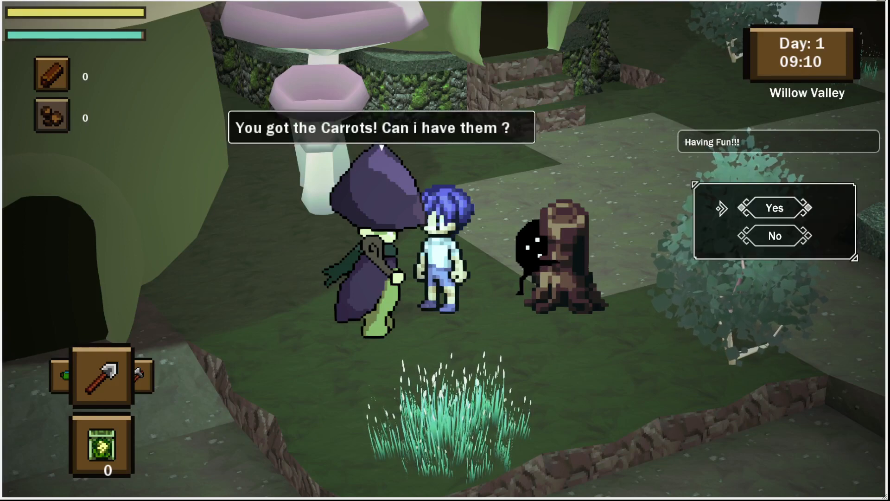
pyautogui.press('e')
pyautogui.press('e')
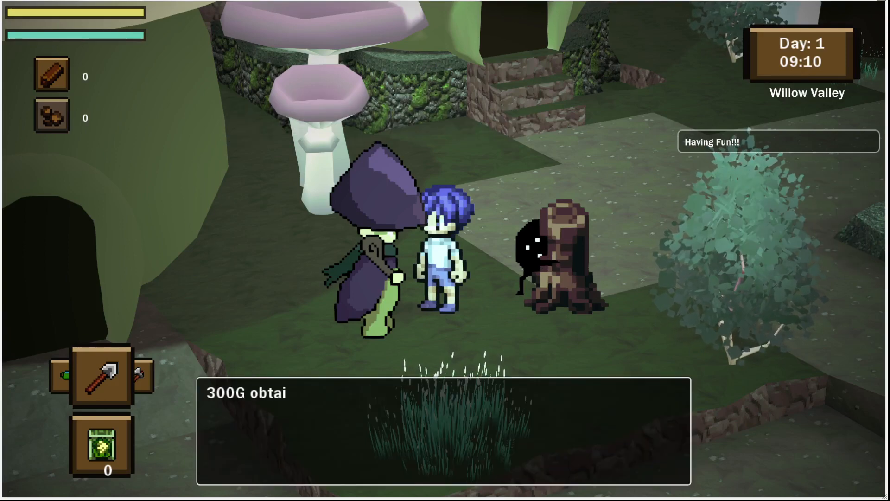
pyautogui.press('e')
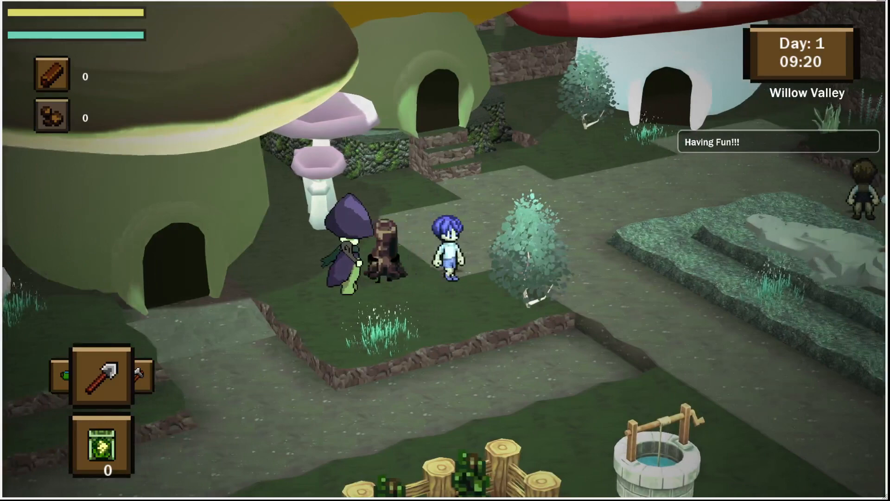
# - Check the Subquest 1 entry in the quest menu after the Carrot delivery, and return to the map
pyautogui.press('Right')
pyautogui.press('Escape')
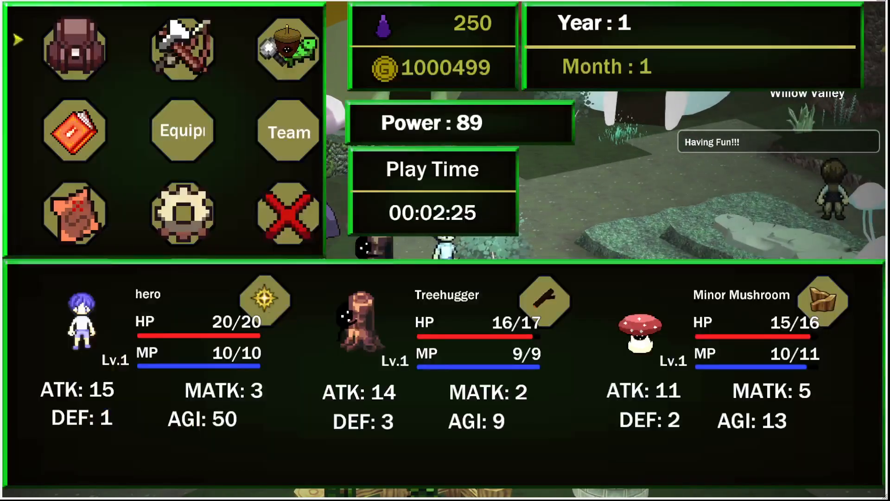
pyautogui.press('Down')
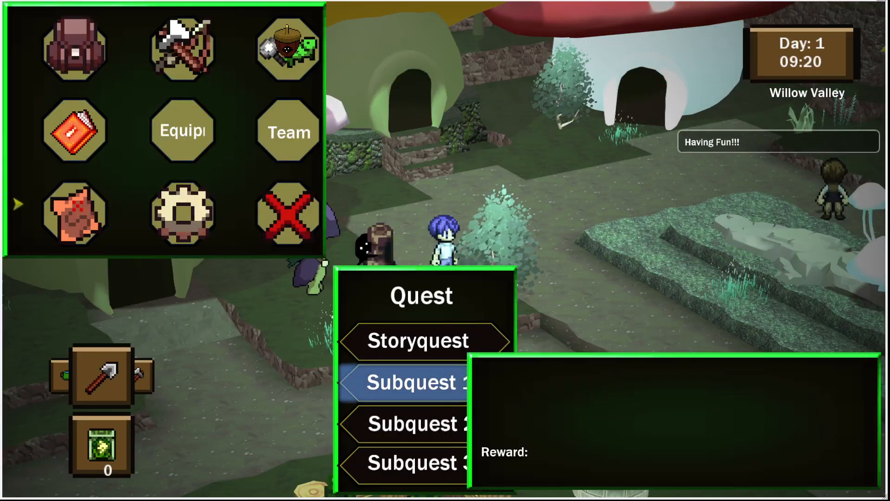
pyautogui.press('Down')
pyautogui.press('Escape')
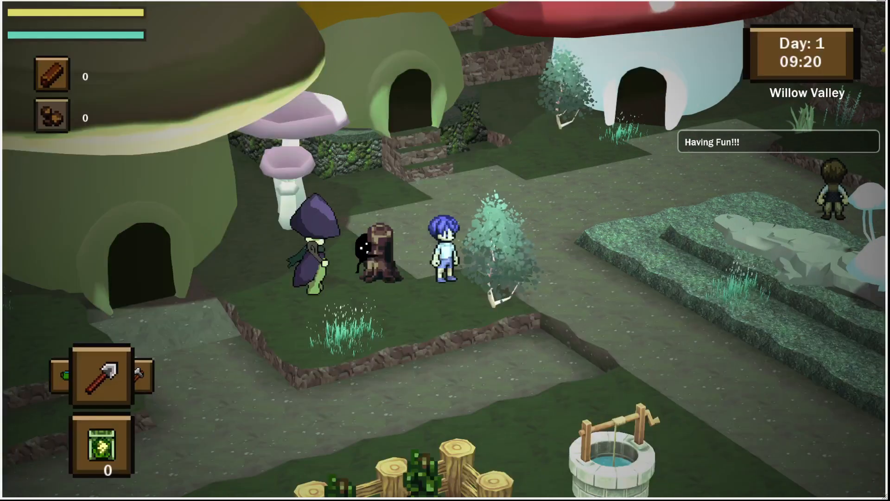
pyautogui.press('Right')
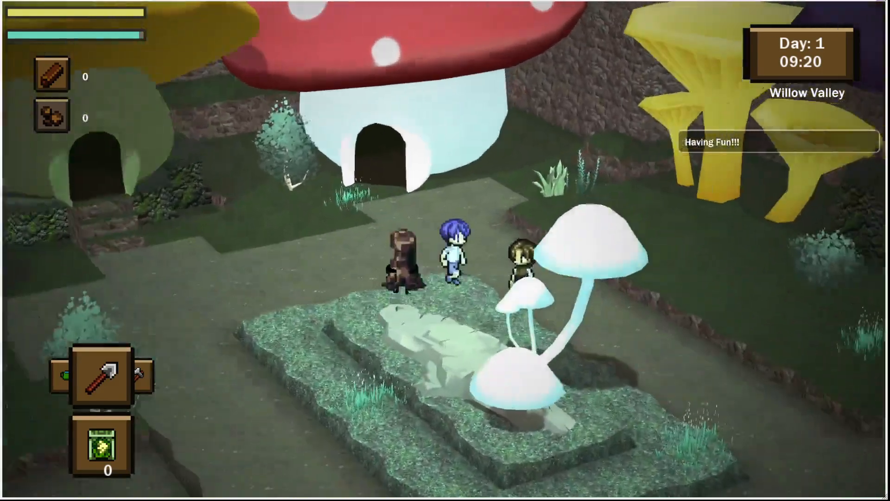
pyautogui.press('Down')
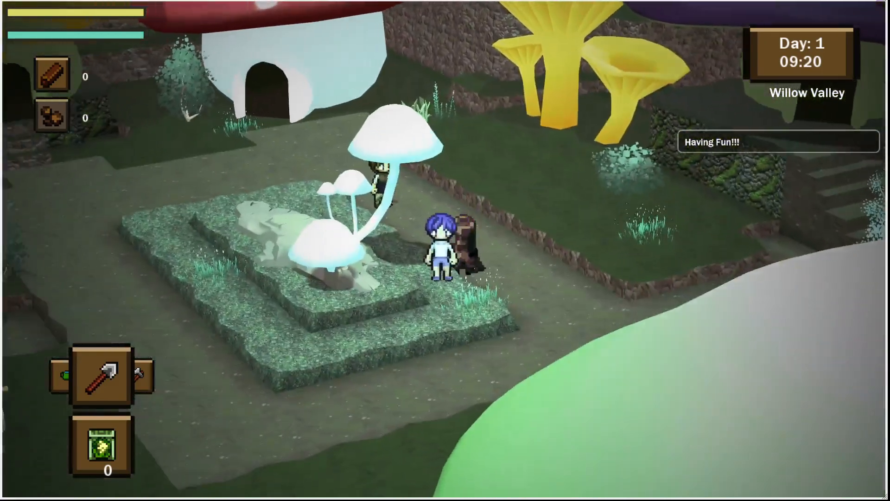
pyautogui.press('a')
pyautogui.press('w')
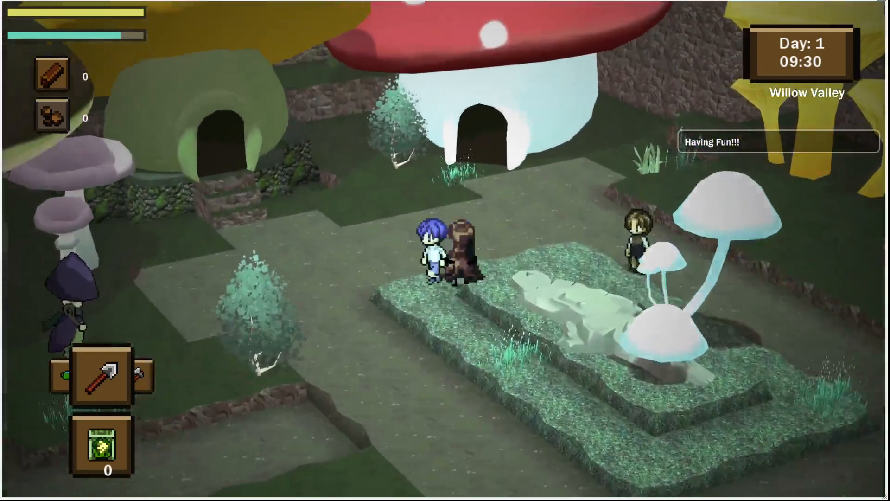
pyautogui.press('s')
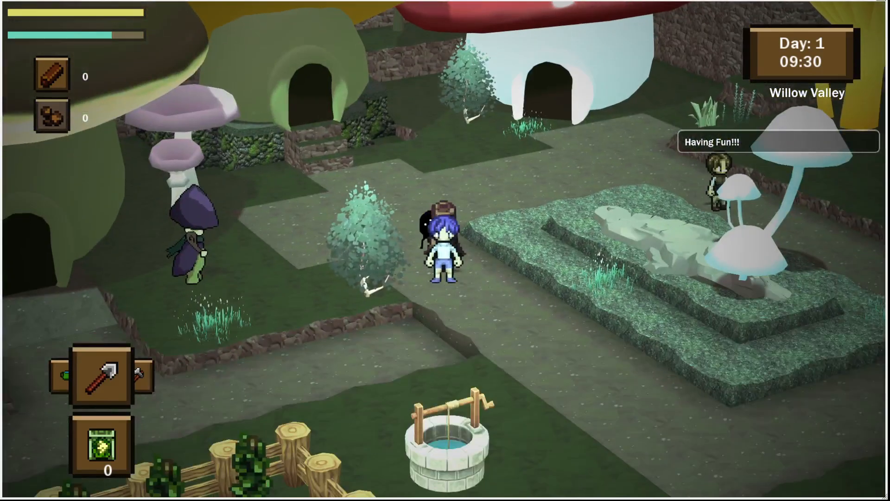
pyautogui.press('d')
pyautogui.press('w')
pyautogui.press('d')
pyautogui.press('a')
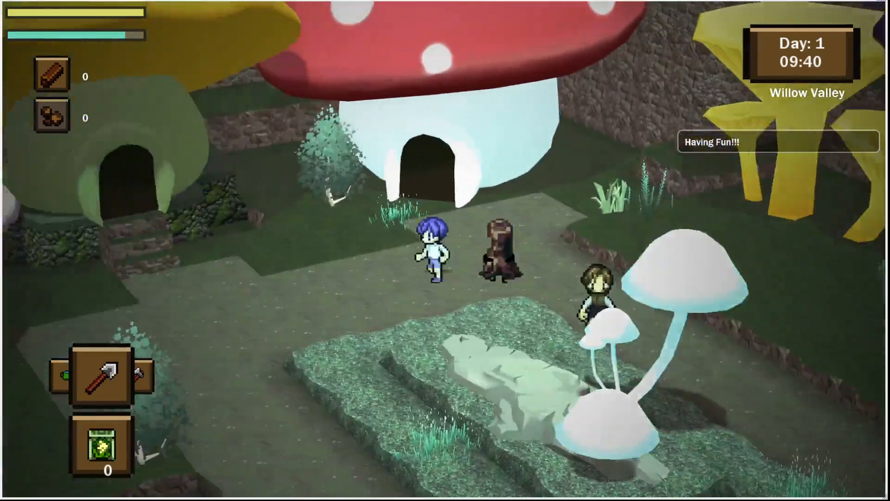
pyautogui.press('s')
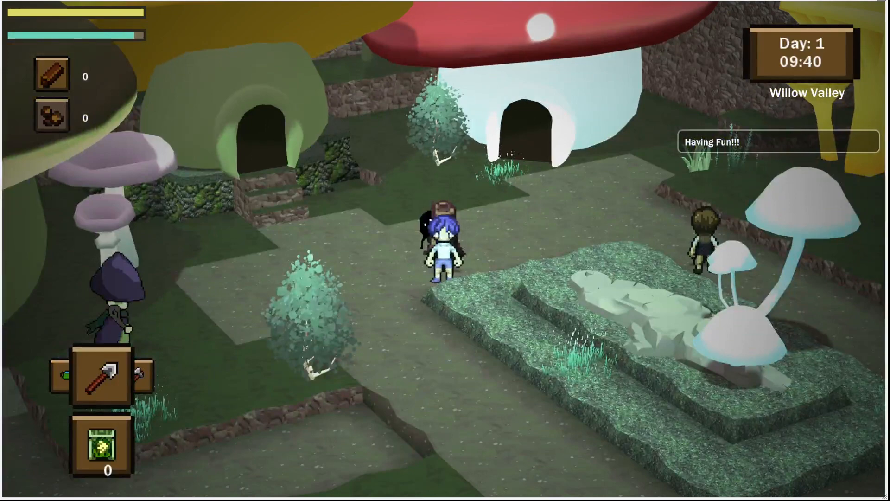